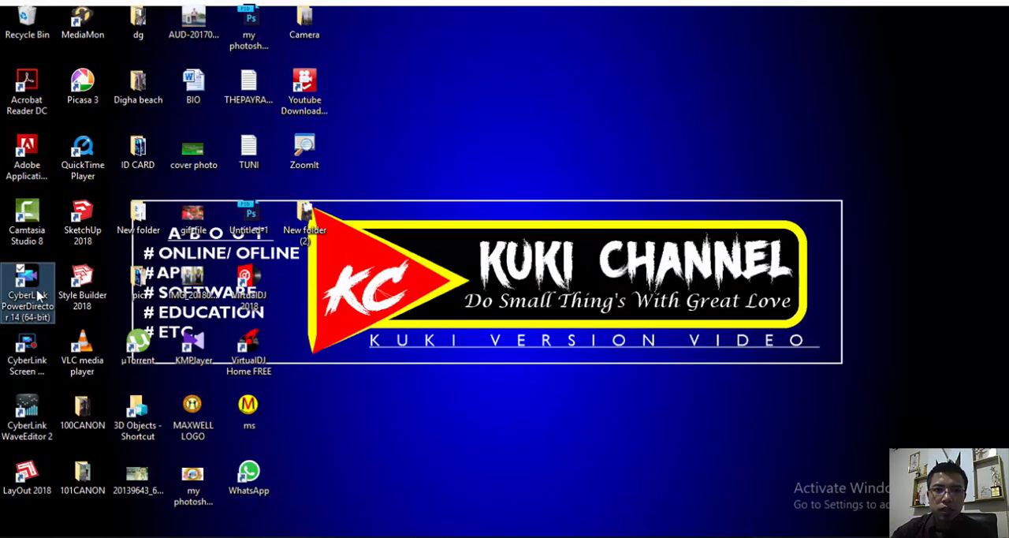
# - Launch PowerDirector 14 in the Full Feature Editor and open the title template library
pyautogui.doubleClick(39, 294)
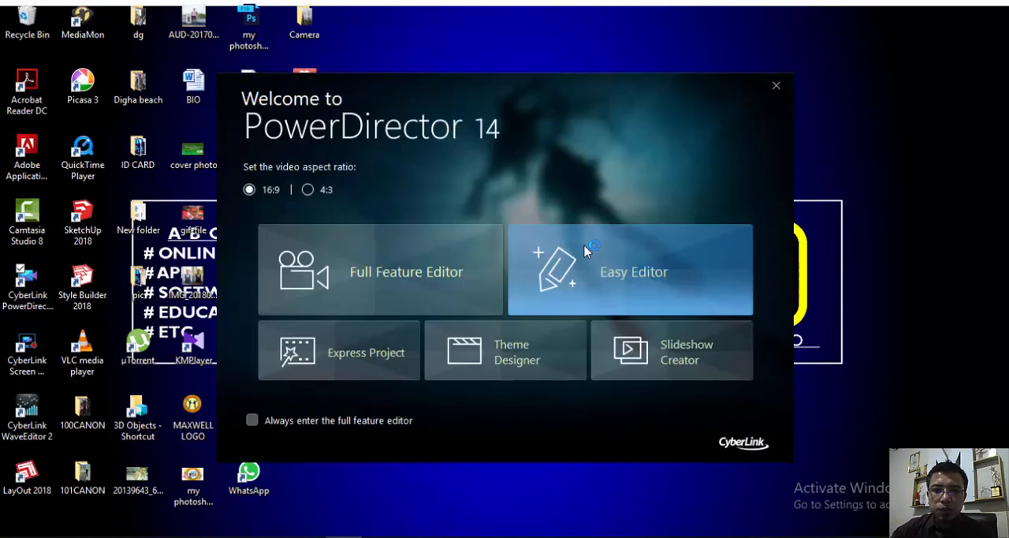
pyautogui.click(455, 263)
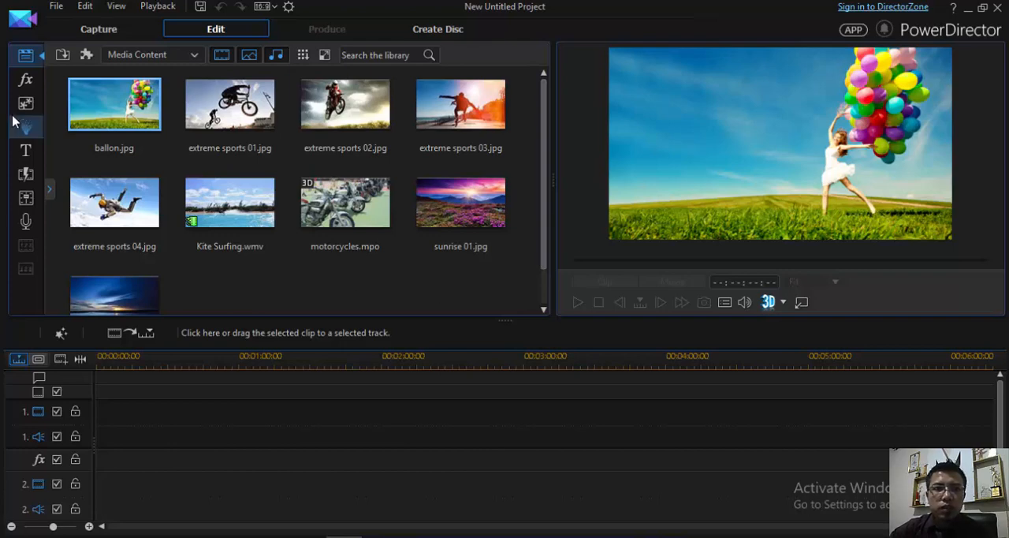
pyautogui.click(25, 149)
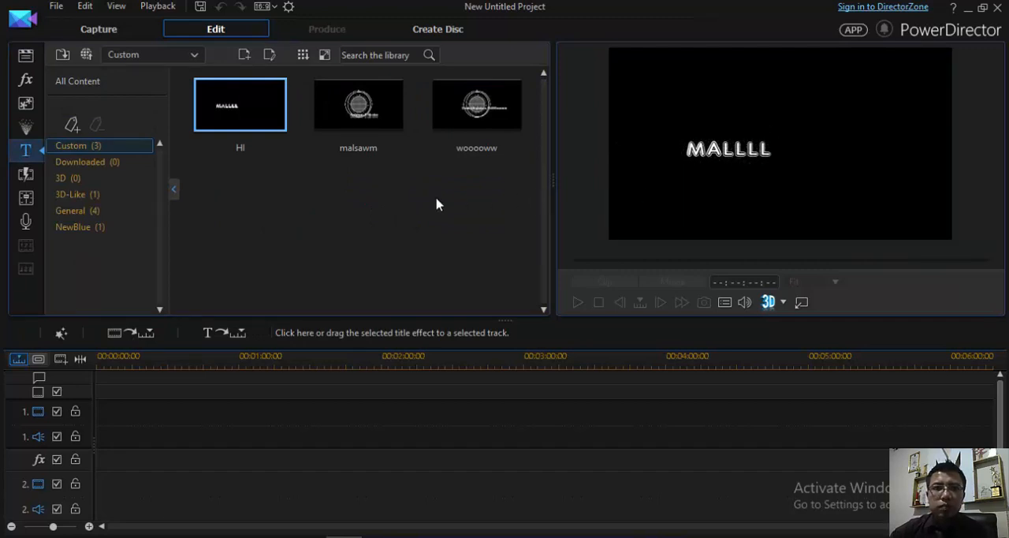
# - Preview the malsawm and wooooww custom titles and the Clover templates in the General category
pyautogui.click(385, 132)
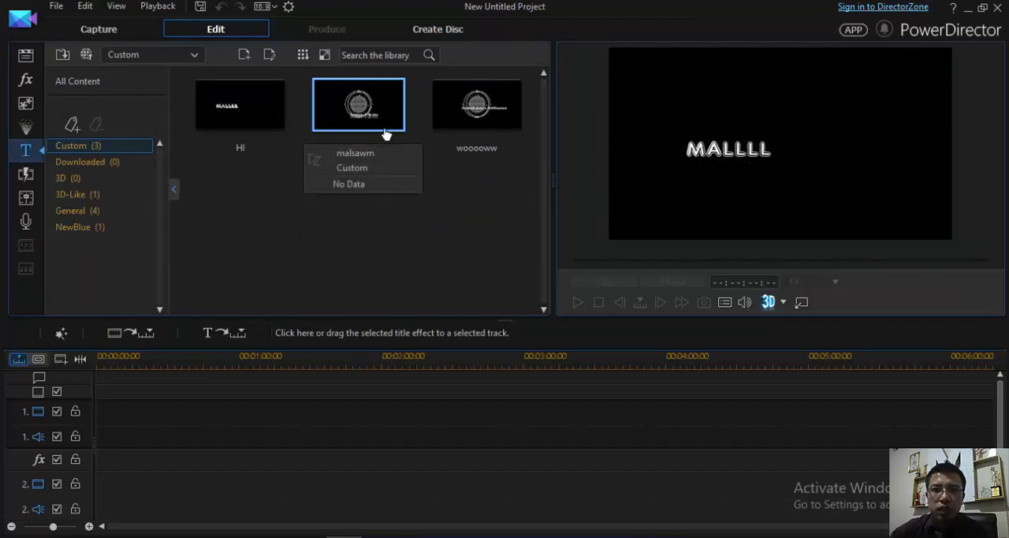
pyautogui.click(518, 114)
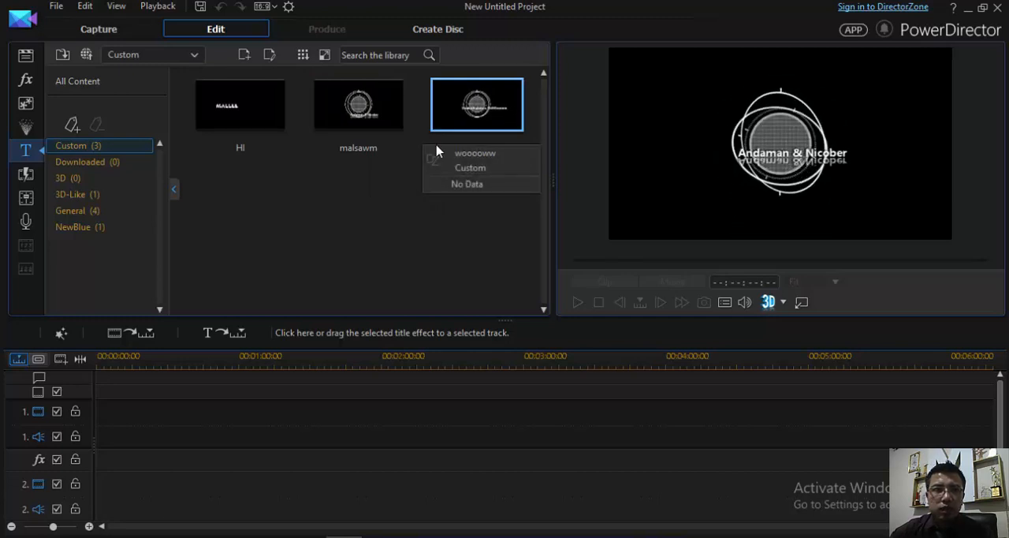
pyautogui.click(71, 211)
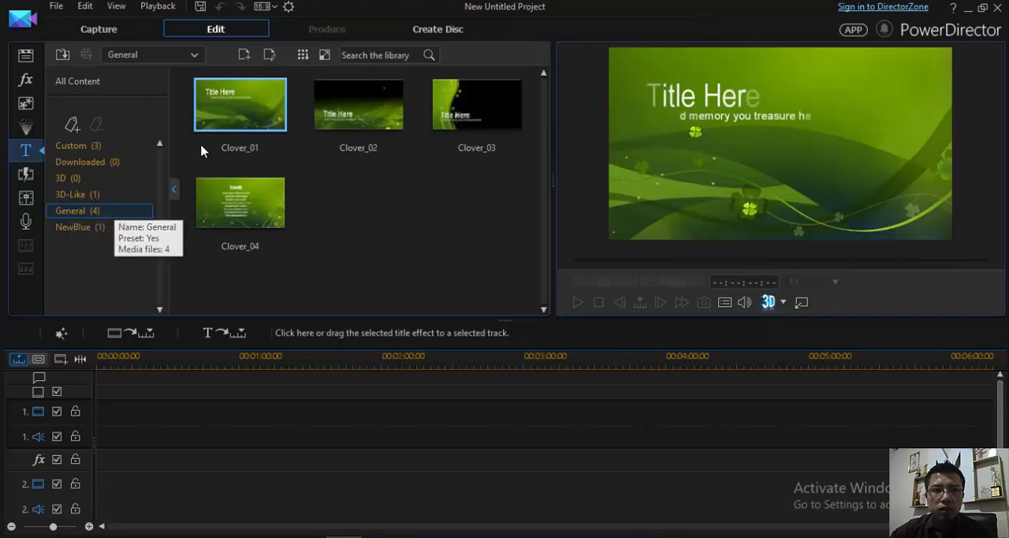
pyautogui.click(351, 104)
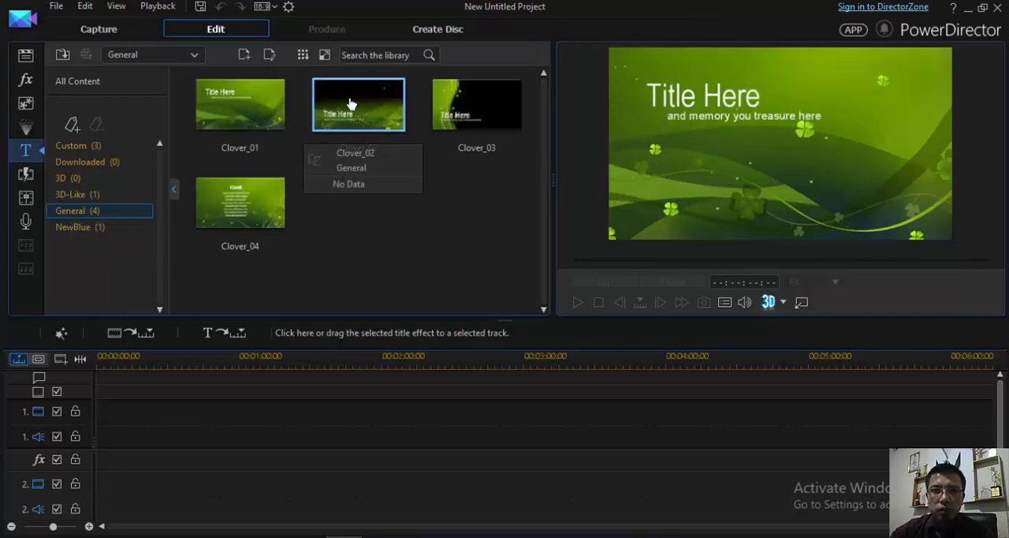
pyautogui.click(514, 120)
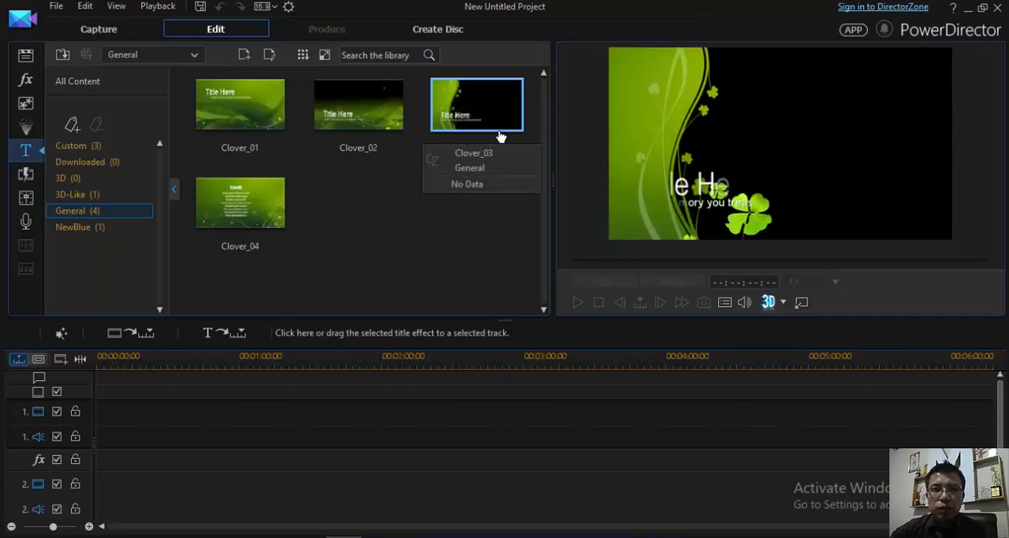
pyautogui.click(261, 211)
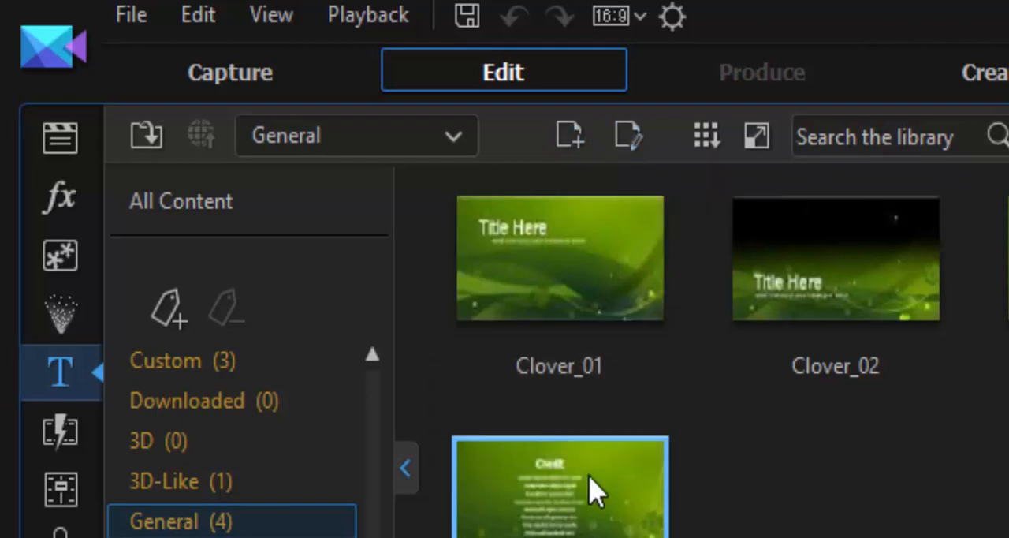
pyautogui.click(617, 266)
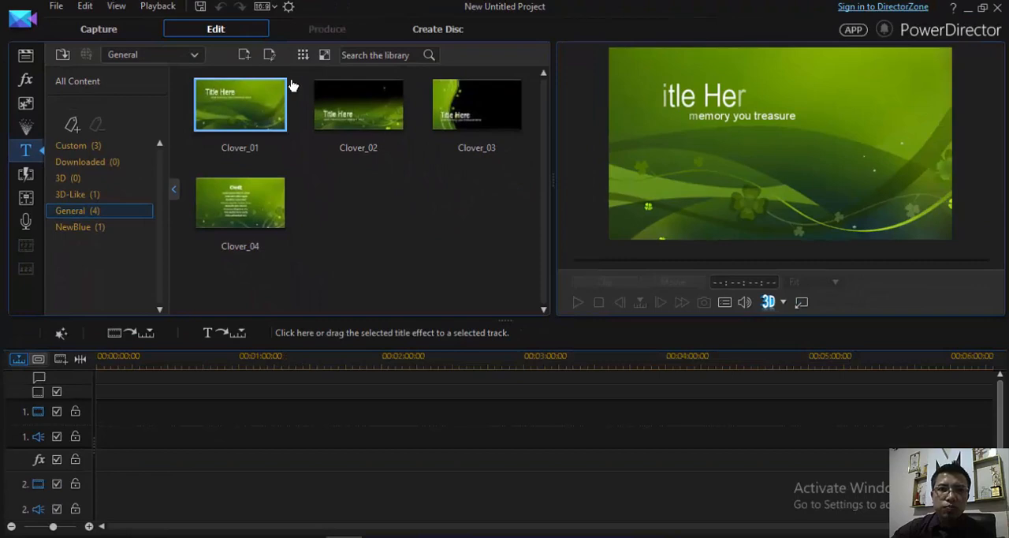
# - Open the Clover_01 template in the Title Designer, play its animation and inspect its particle and title tracks
pyautogui.doubleClick(246, 112)
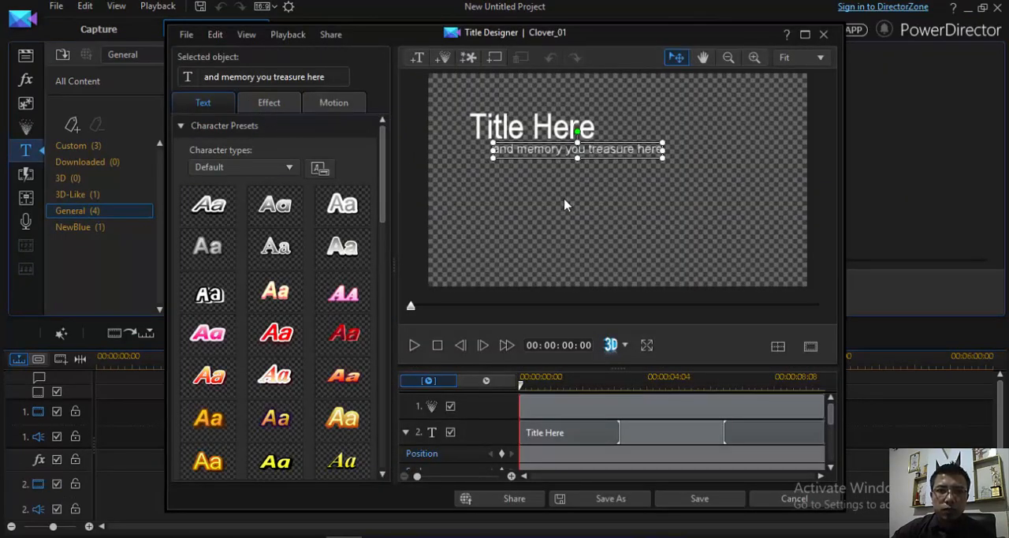
pyautogui.click(413, 344)
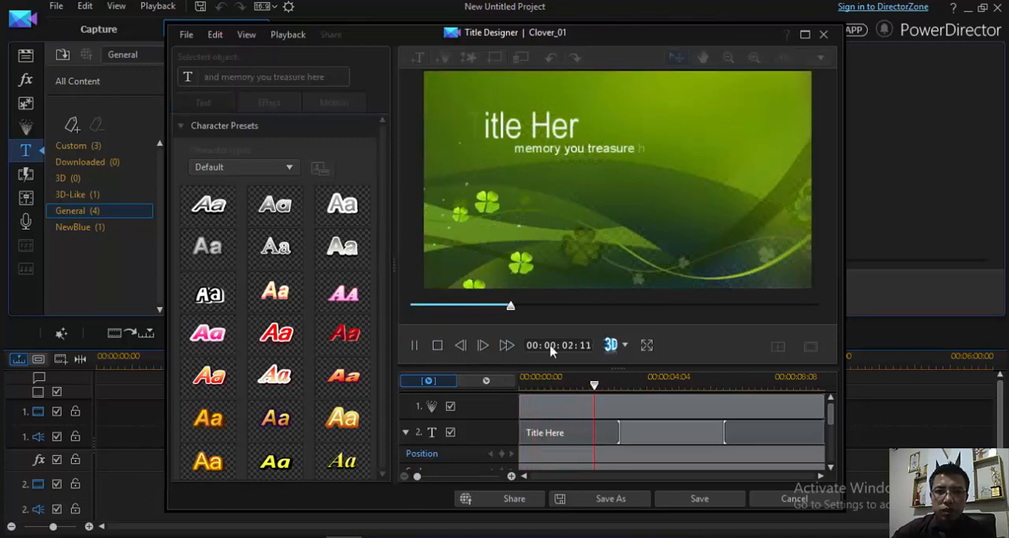
pyautogui.click(437, 345)
pyautogui.click(561, 406)
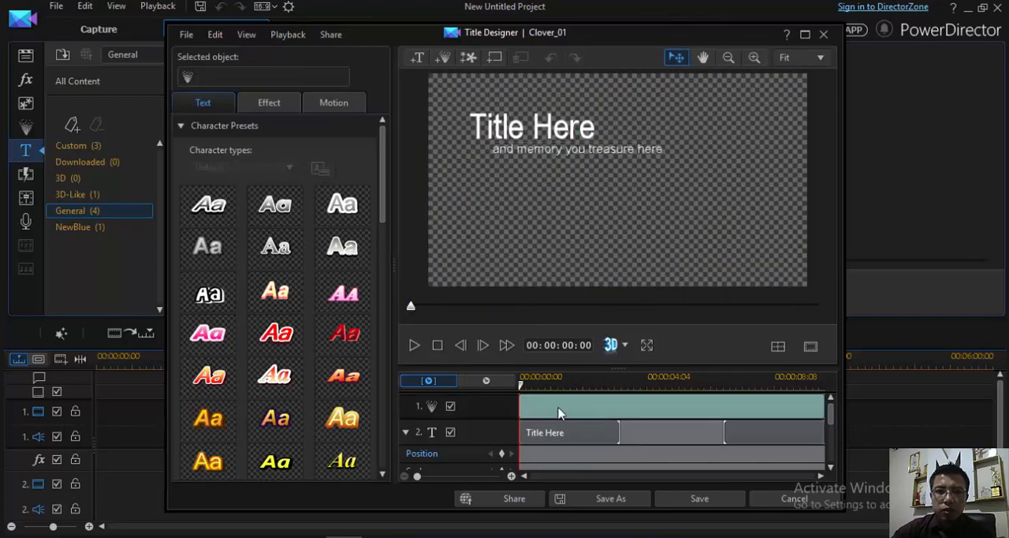
pyautogui.click(555, 439)
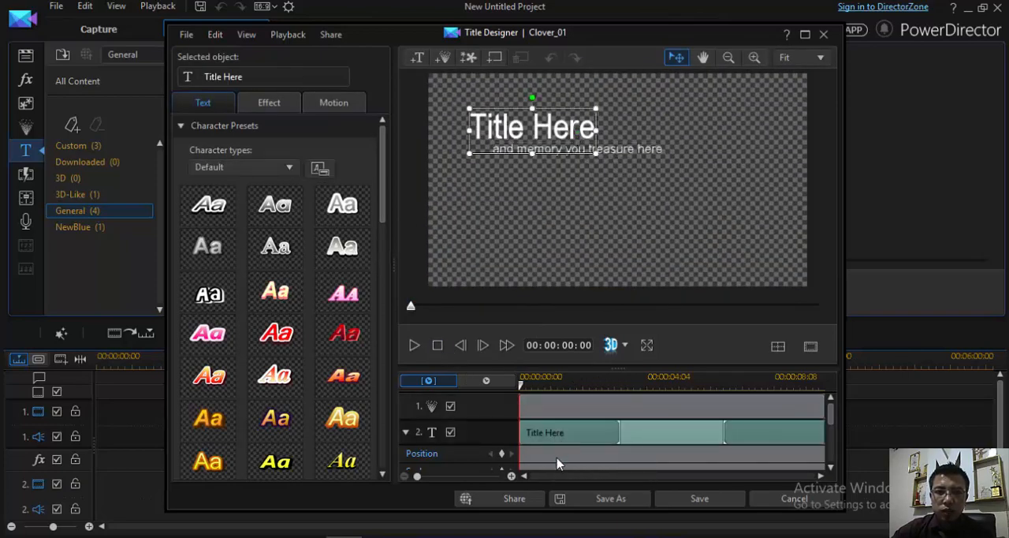
pyautogui.click(681, 415)
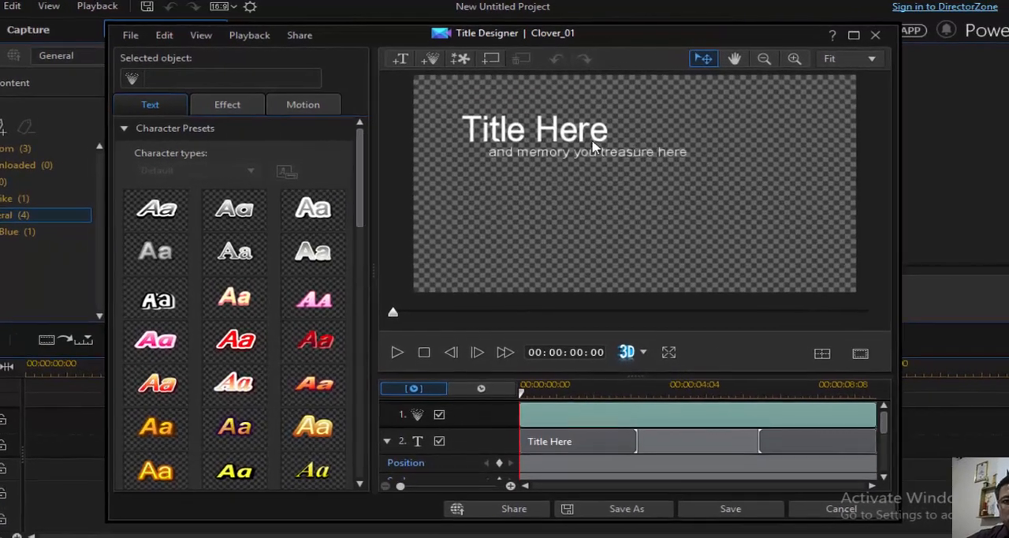
# - Replace "and memory you" in the subtitle line with "HOHNMNJ"
pyautogui.click(584, 156)
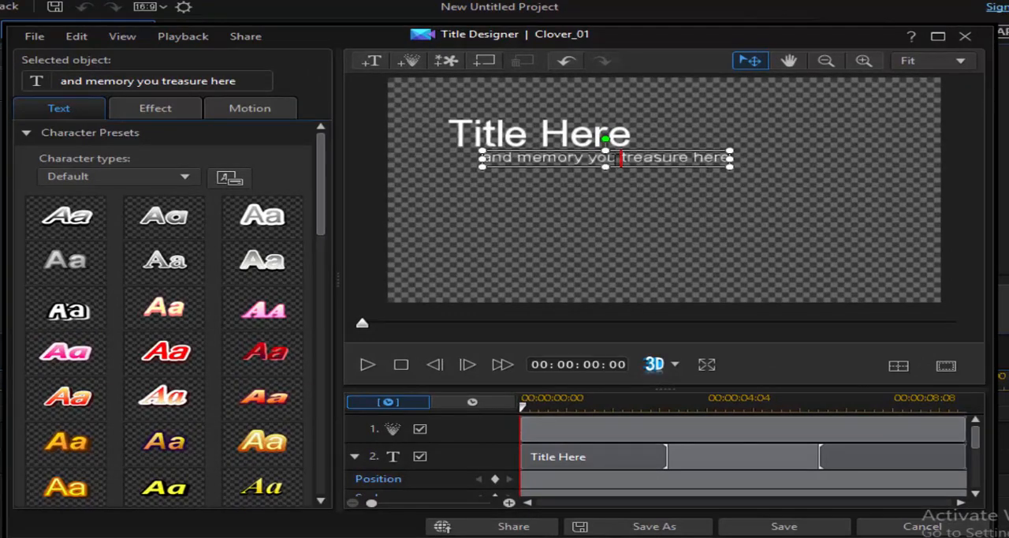
pyautogui.moveTo(621, 157); pyautogui.dragTo(430, 157)
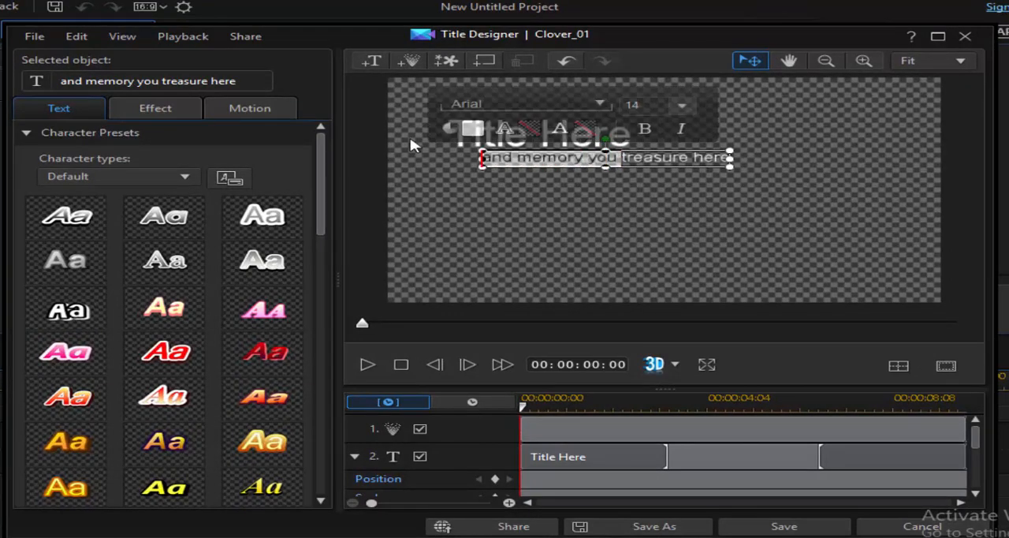
pyautogui.write('HOHN')
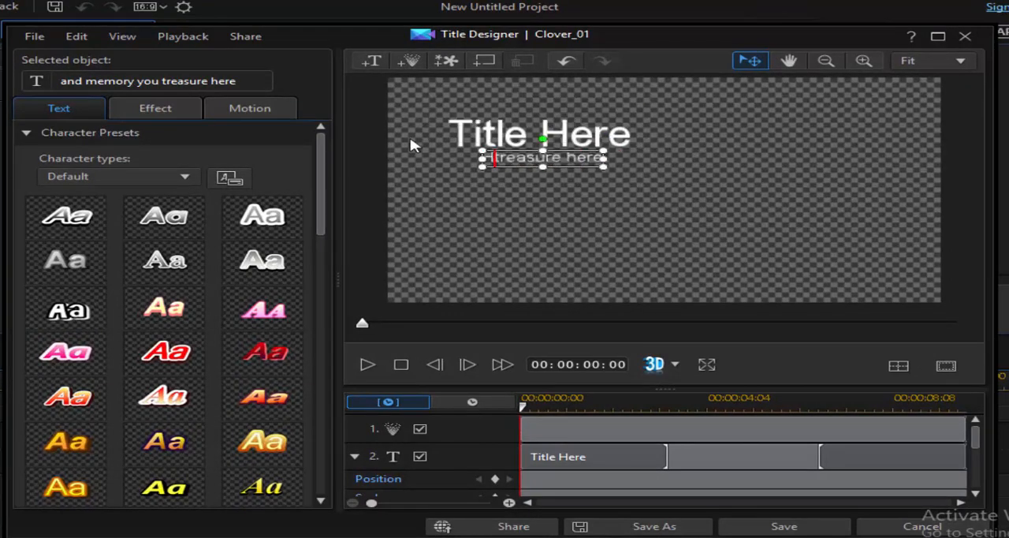
pyautogui.write('MNJ')
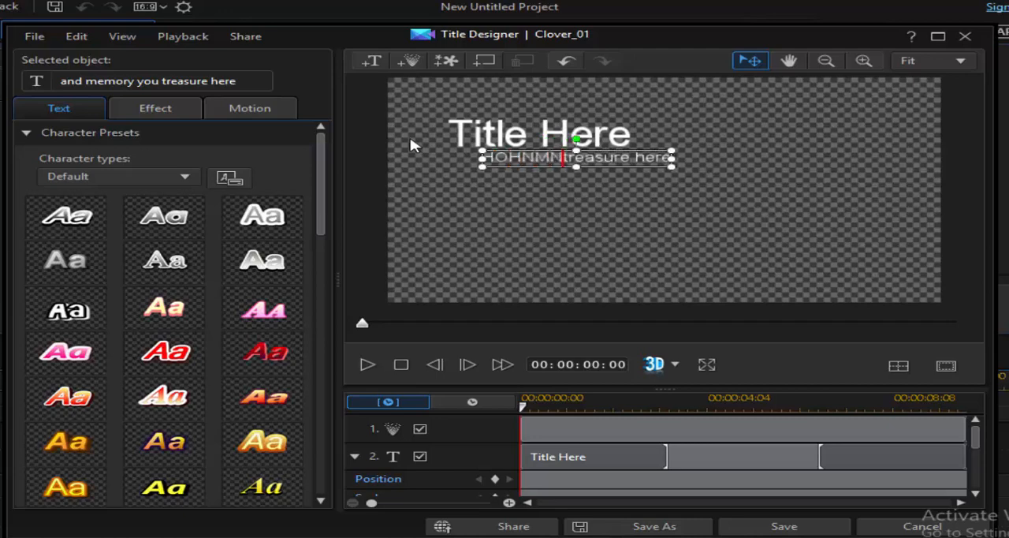
# - Replace the word "Title" in the main title with "HEADING" so the line reads "HEADING Here"
pyautogui.click(556, 141)
pyautogui.moveTo(526, 135); pyautogui.dragTo(447, 135)
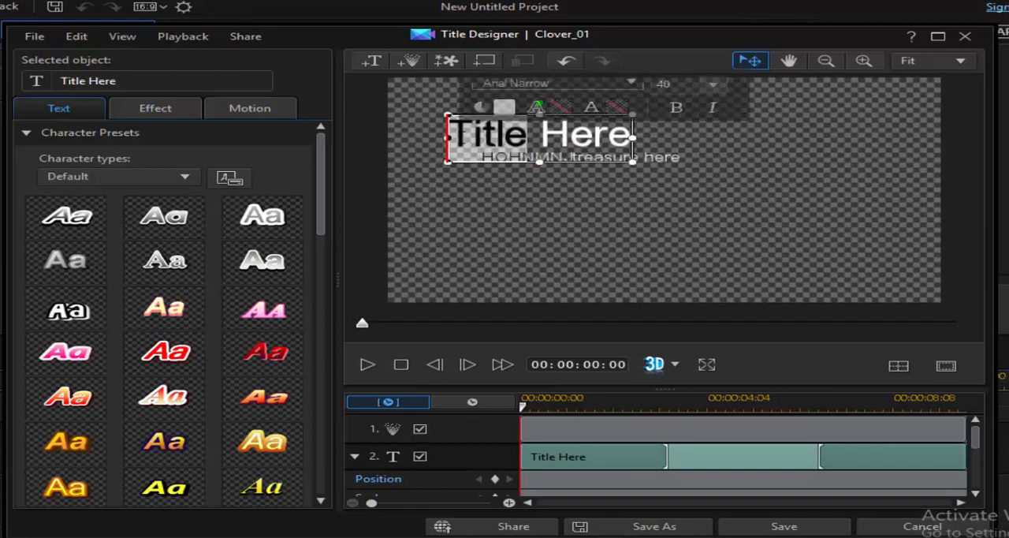
pyautogui.write('HEDING')
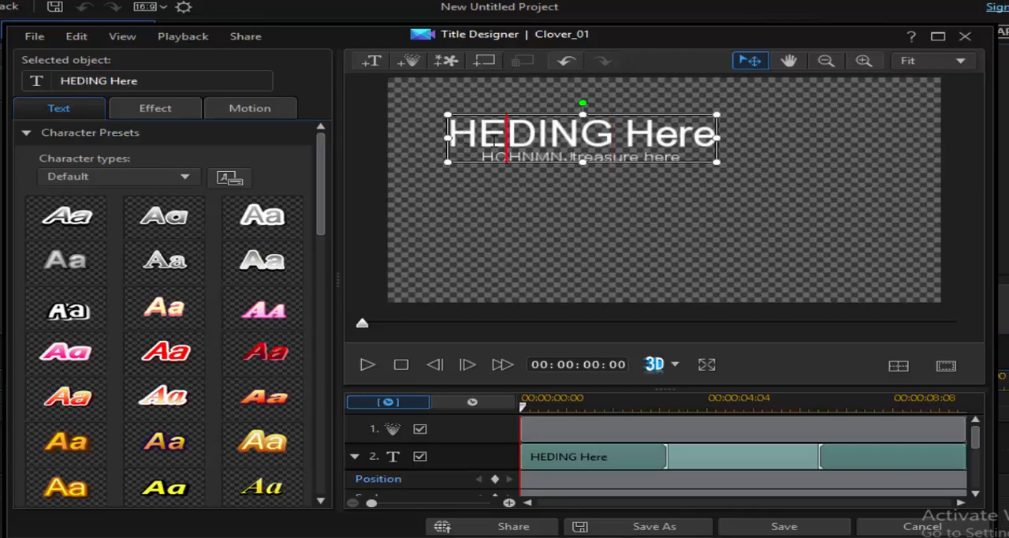
pyautogui.click(498, 134)
pyautogui.write('A')
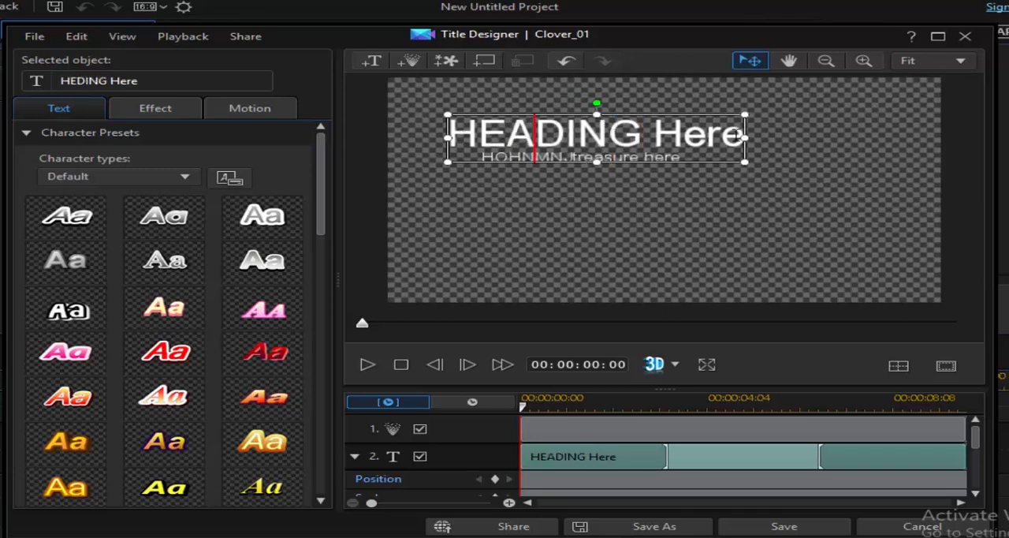
pyautogui.click(751, 227)
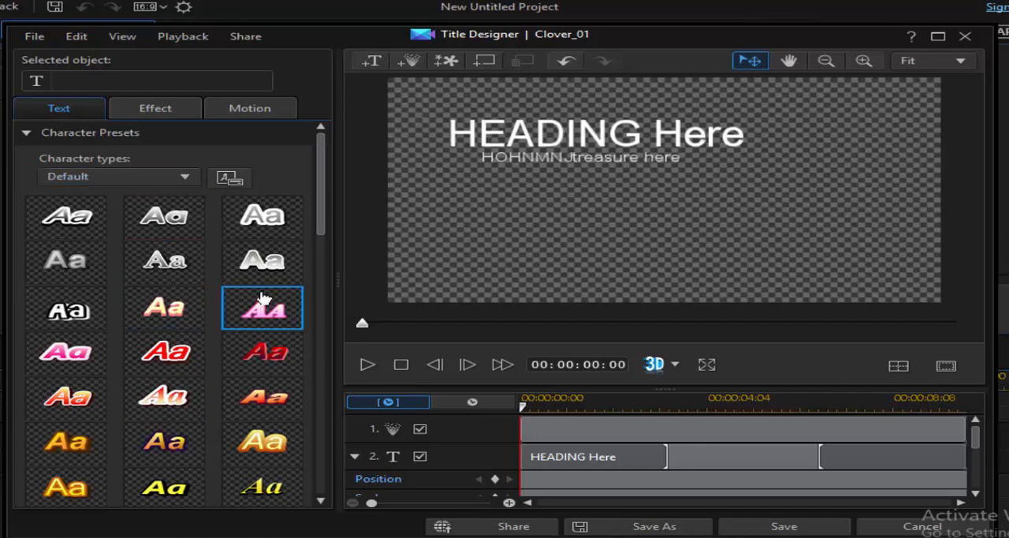
# - Shrink the subtitle text box slightly in width below the heading
pyautogui.click(508, 136)
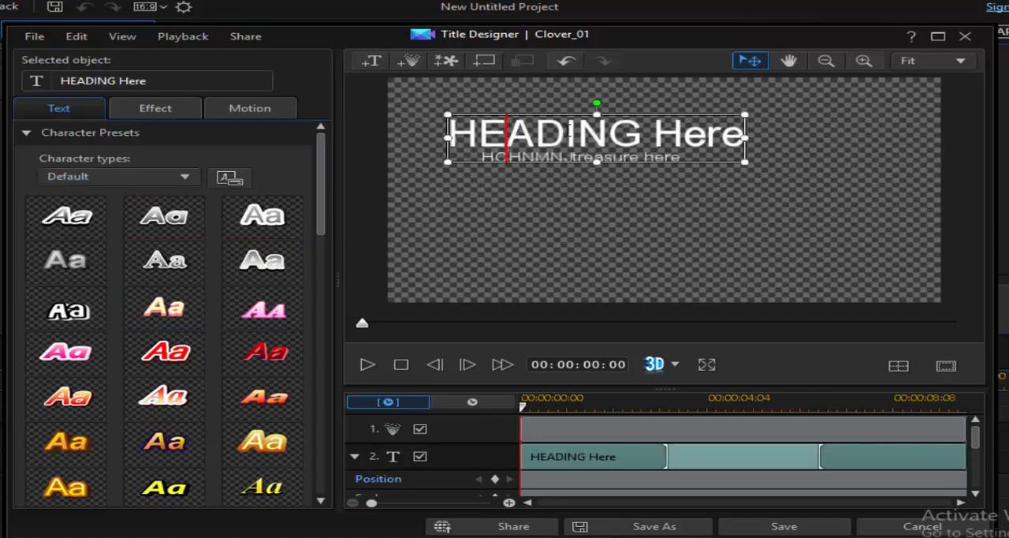
pyautogui.moveTo(451, 134); pyautogui.dragTo(742, 136)
pyautogui.click(677, 159)
pyautogui.moveTo(679, 160); pyautogui.dragTo(656, 160)
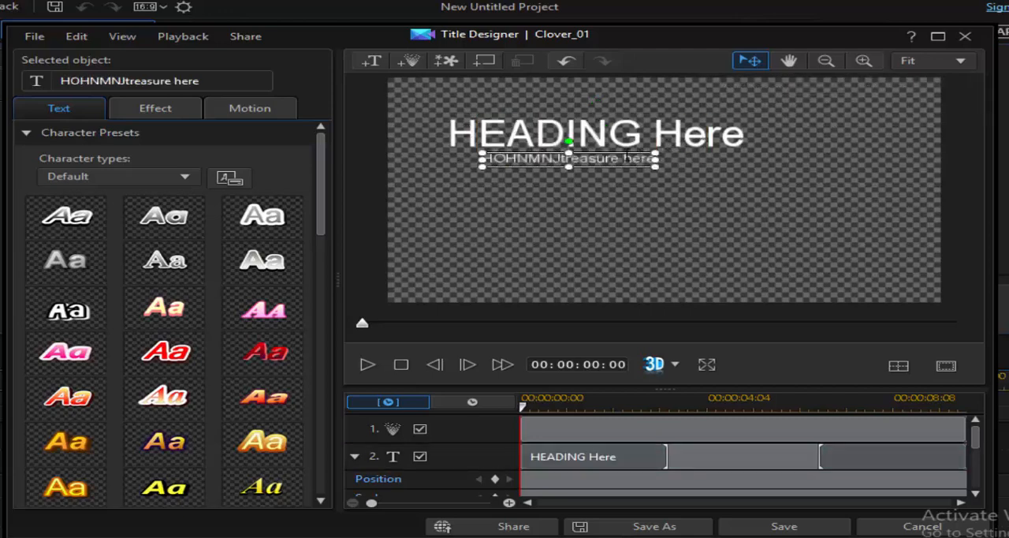
# - Try several character presets on the heading and apply the white preset with the dark blue outline
pyautogui.click(581, 138)
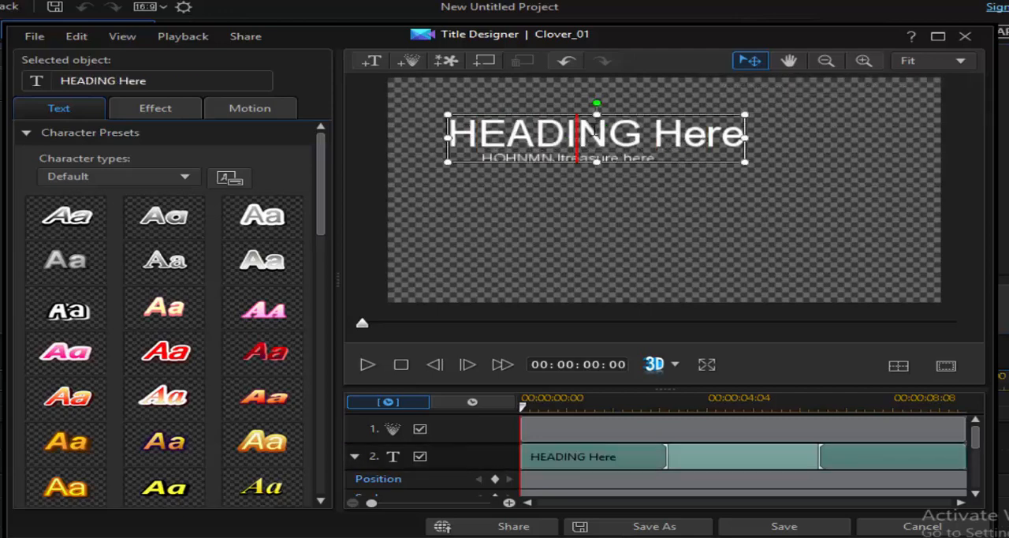
pyautogui.click(166, 319)
pyautogui.click(181, 270)
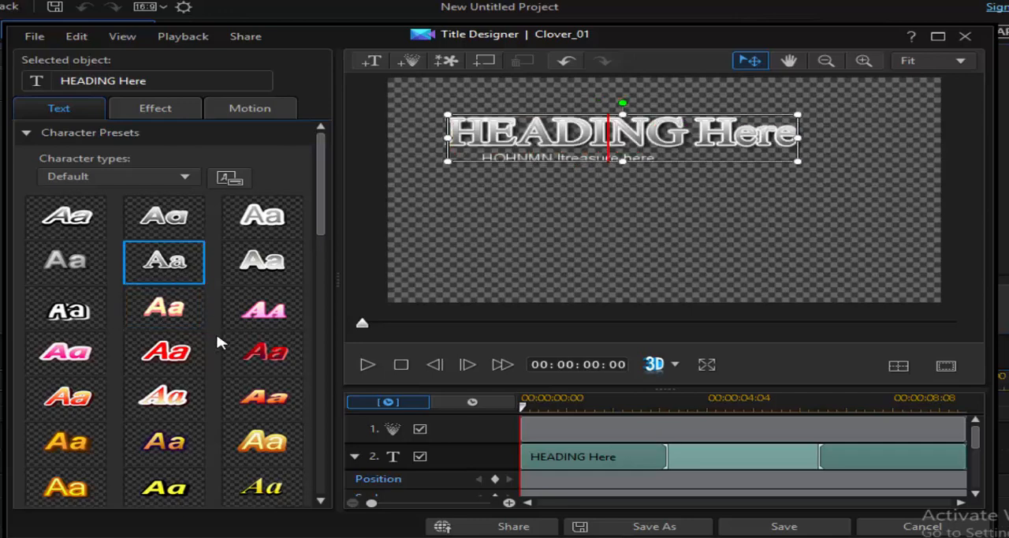
pyautogui.click(263, 400)
pyautogui.click(263, 454)
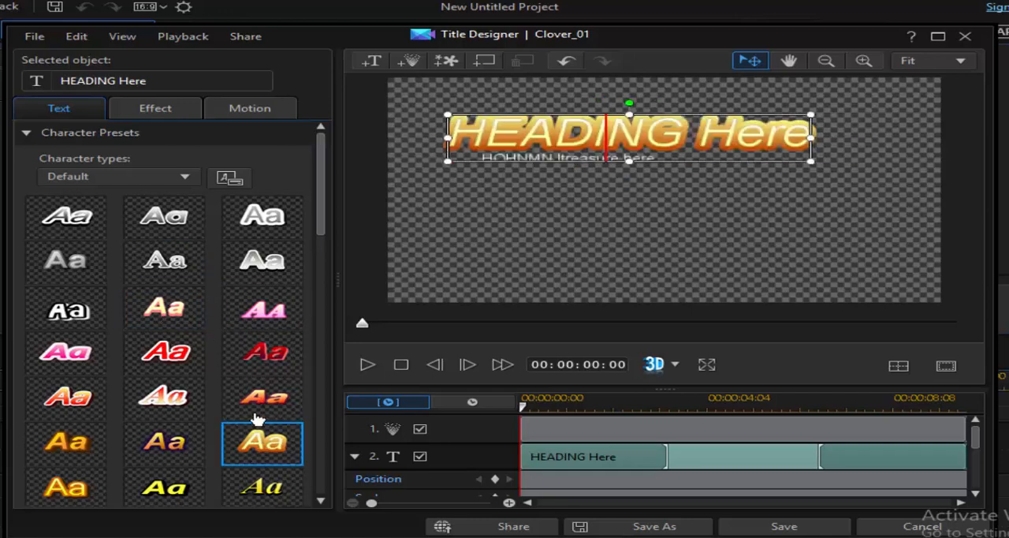
pyautogui.scroll(-1, 238, 310)
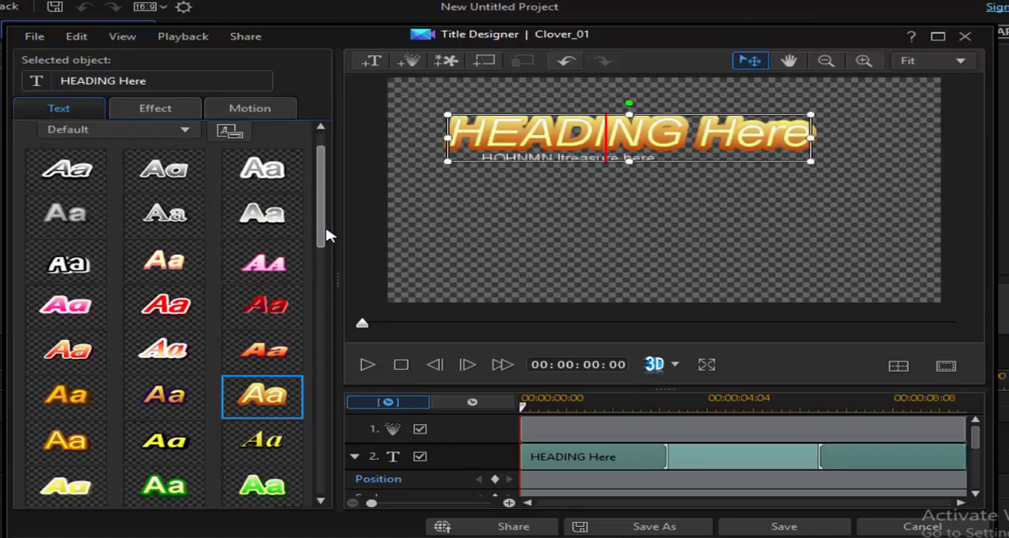
pyautogui.moveTo(328, 235); pyautogui.dragTo(344, 401)
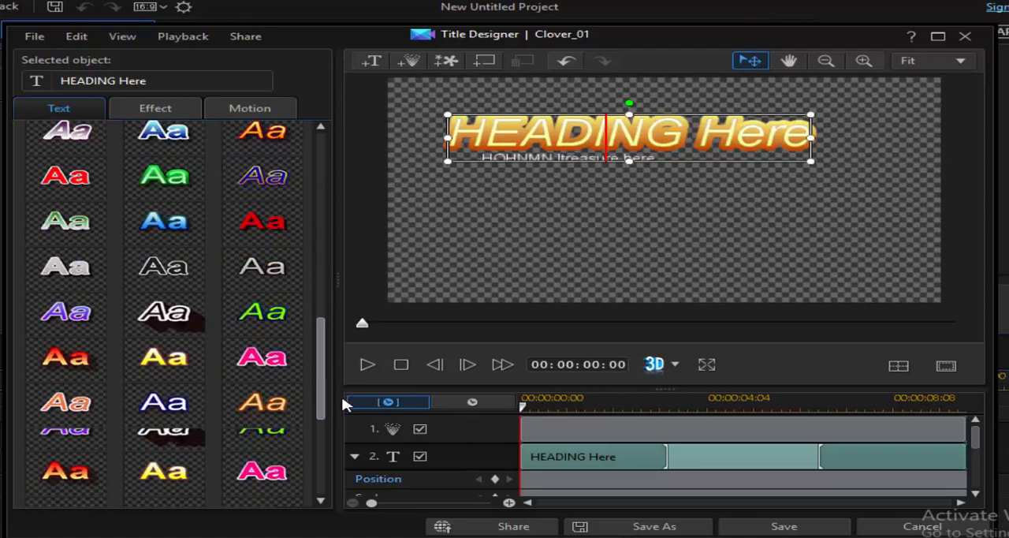
pyautogui.click(260, 320)
pyautogui.click(243, 360)
pyautogui.click(163, 402)
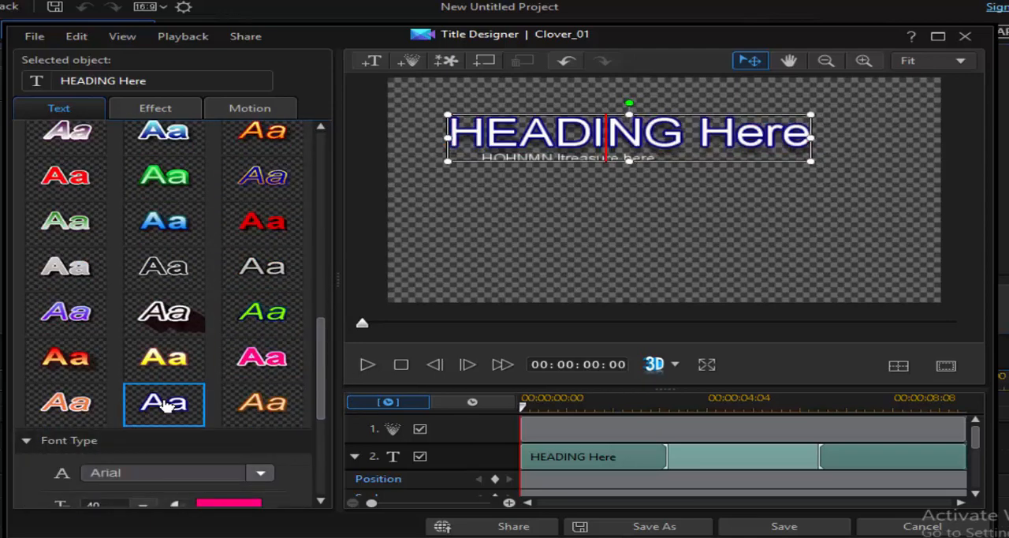
pyautogui.moveTo(313, 374); pyautogui.dragTo(351, 152)
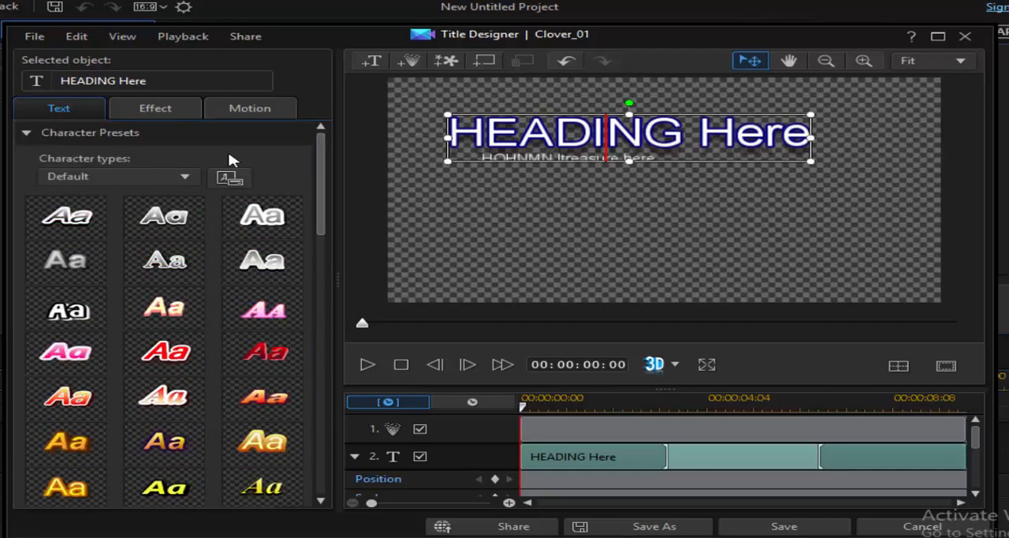
# - Apply the winding upward motion path to the heading and preview the movement up to about 00:00:03:16
pyautogui.click(241, 115)
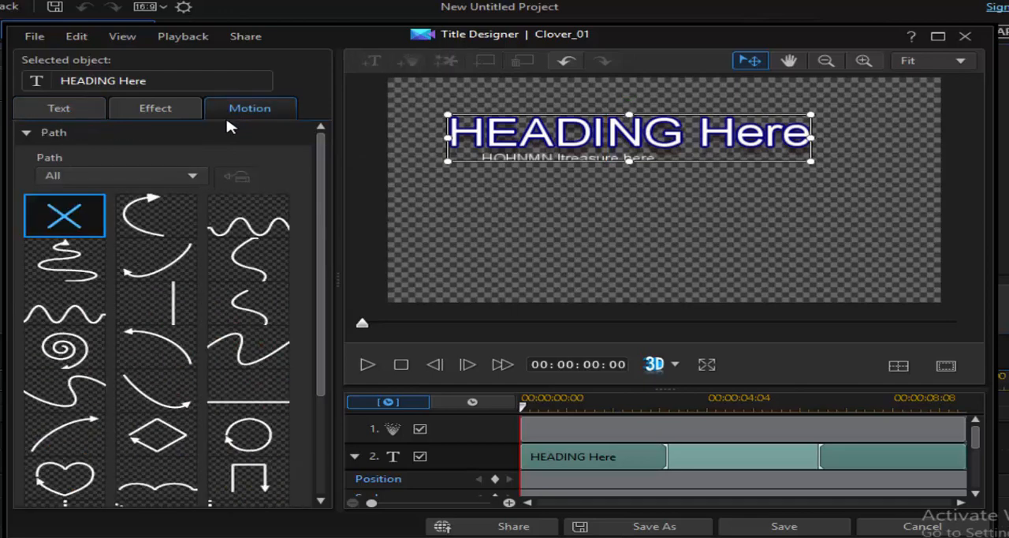
pyautogui.click(85, 266)
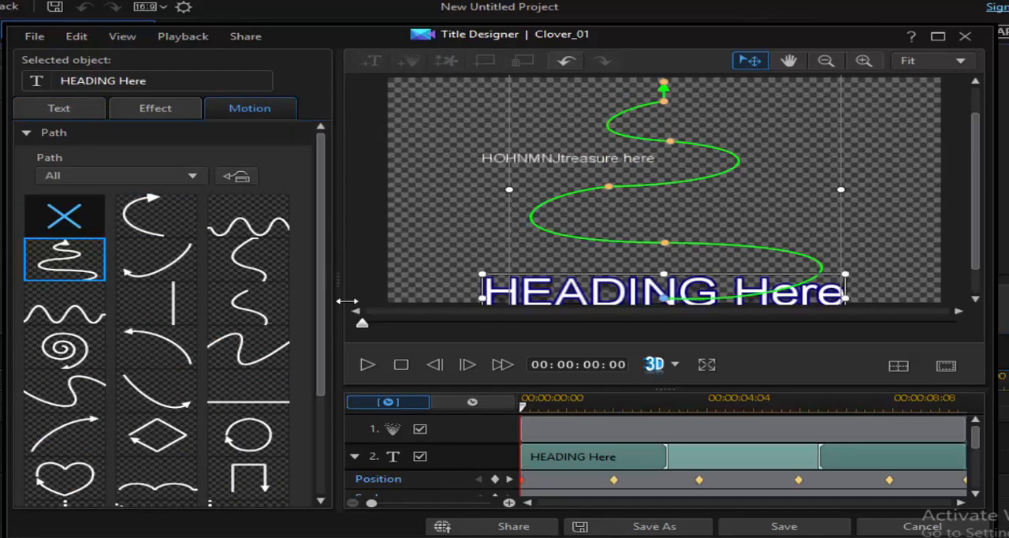
pyautogui.moveTo(364, 334); pyautogui.dragTo(584, 323)
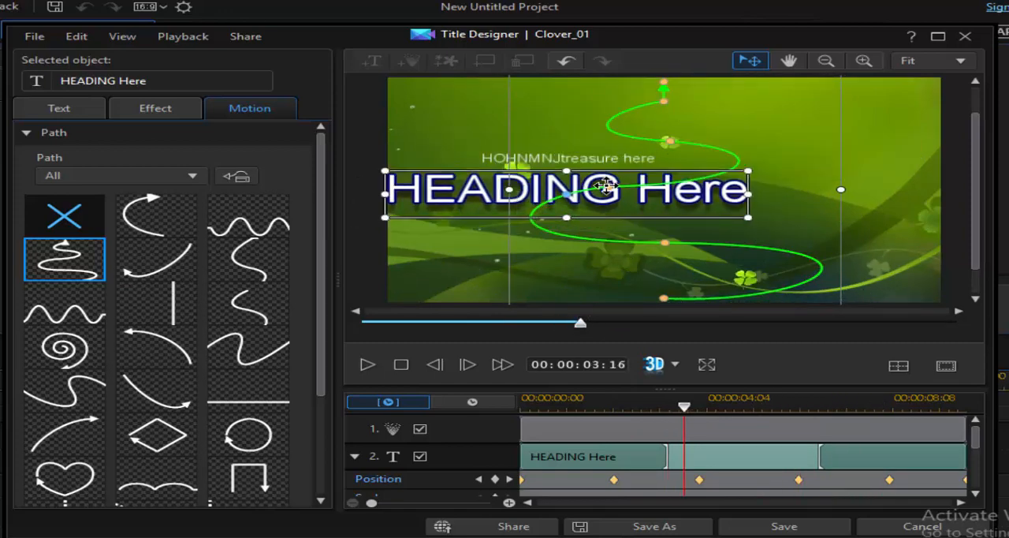
# - Reshape the heading's winding motion path by moving the heading and its path points, and preview it at 00:00:02:09
pyautogui.moveTo(606, 186); pyautogui.dragTo(822, 175)
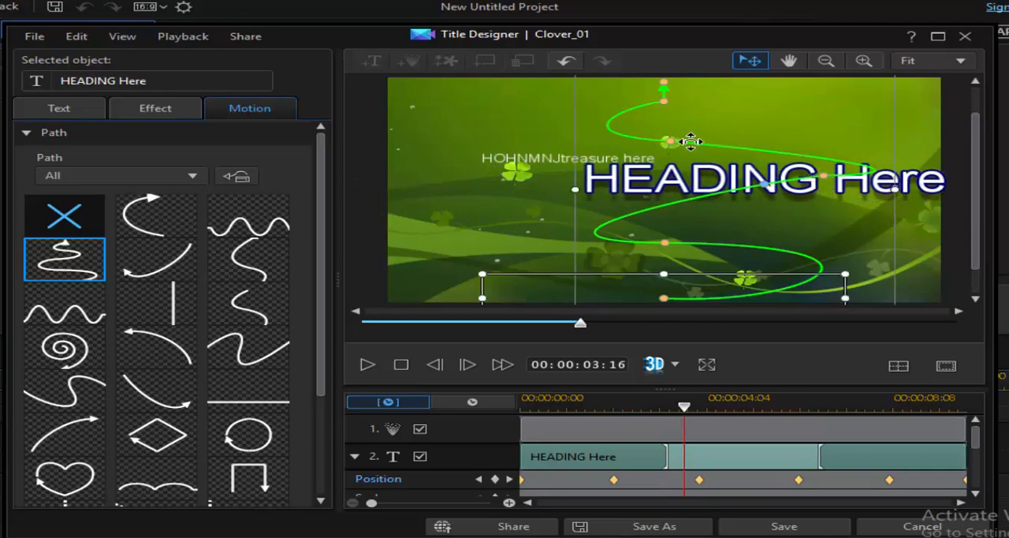
pyautogui.moveTo(677, 141); pyautogui.dragTo(527, 279)
pyautogui.moveTo(666, 244); pyautogui.dragTo(662, 144)
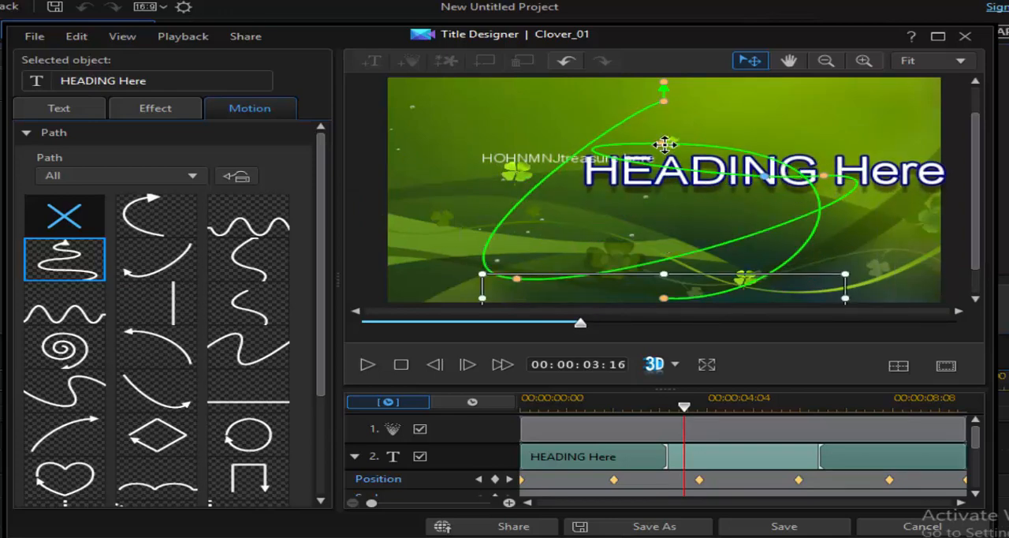
pyautogui.moveTo(581, 323); pyautogui.dragTo(502, 367)
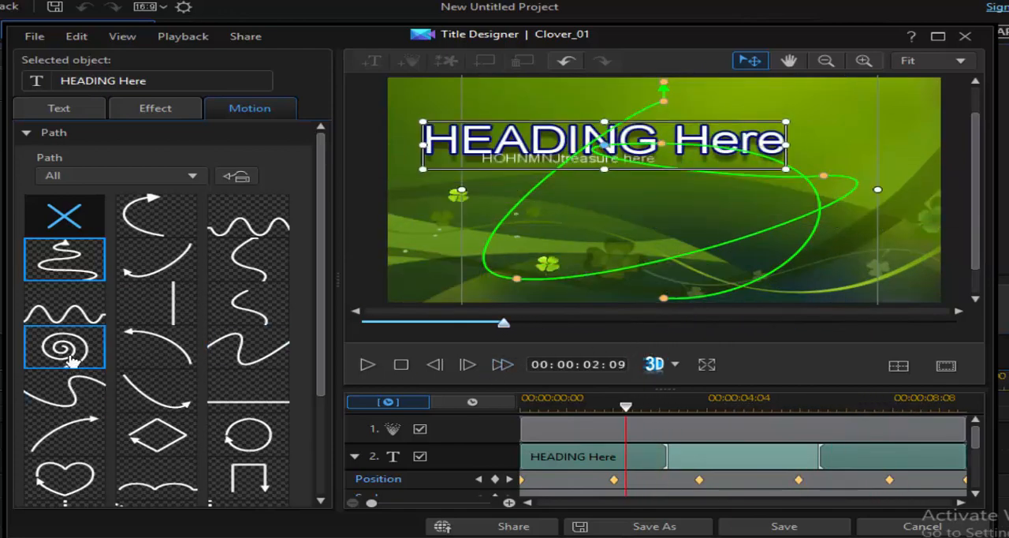
# - Try the spiral motion path on the heading, replace it with the circular path, and preview up to 00:00:08:08
pyautogui.click(71, 353)
pyautogui.click(628, 298)
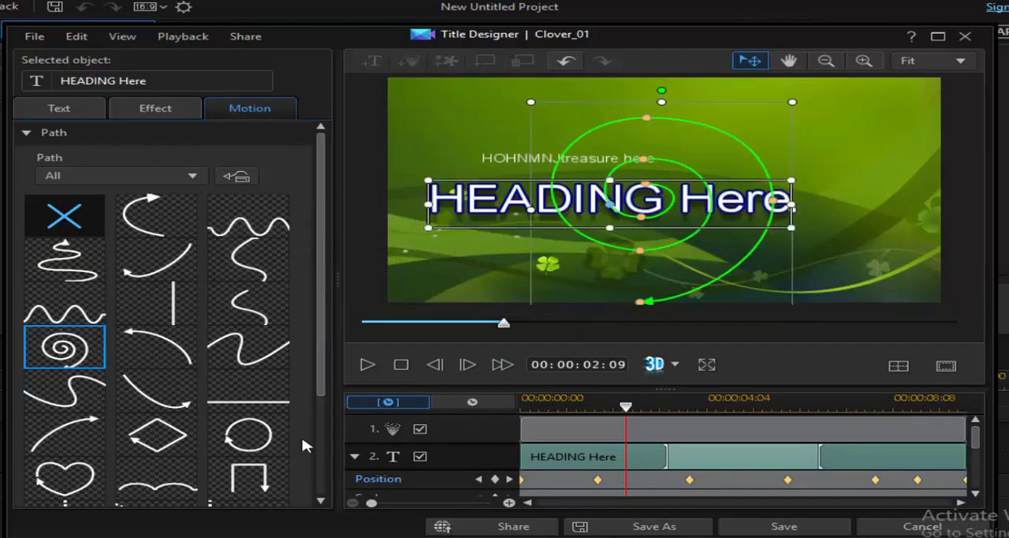
pyautogui.click(250, 438)
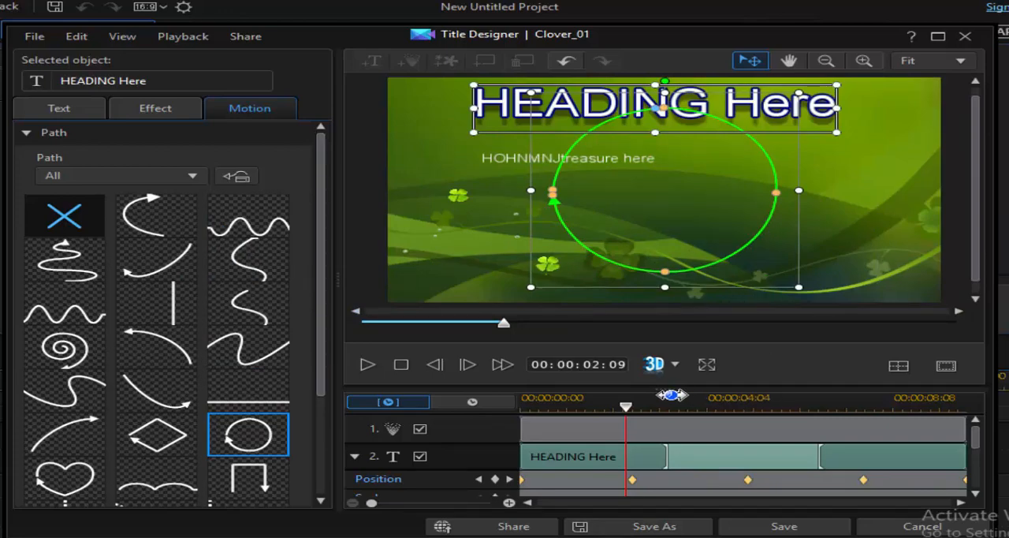
pyautogui.moveTo(503, 327); pyautogui.dragTo(857, 329)
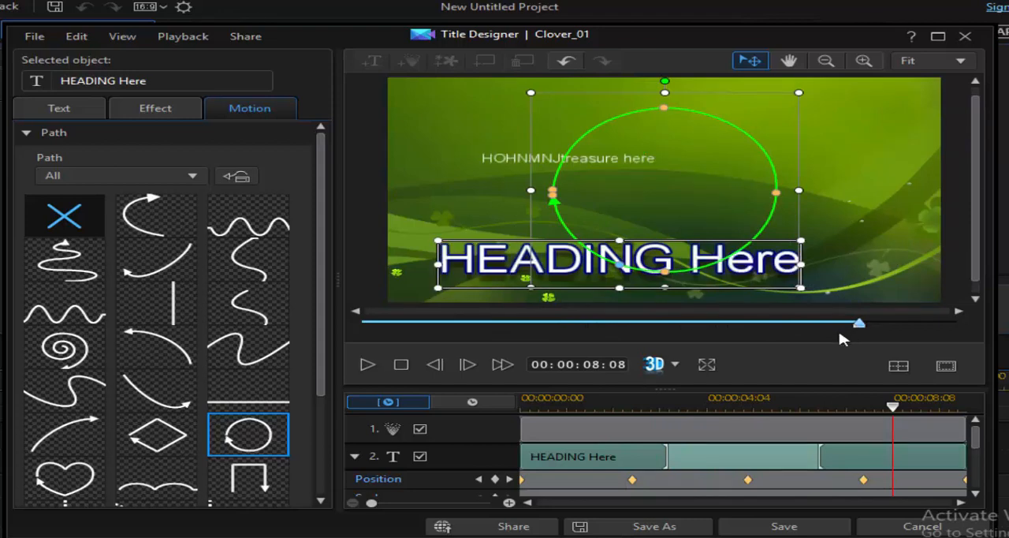
# - Remove the heading's motion path and close the Title Designer, discarding the changes to Clover_01
pyautogui.click(73, 212)
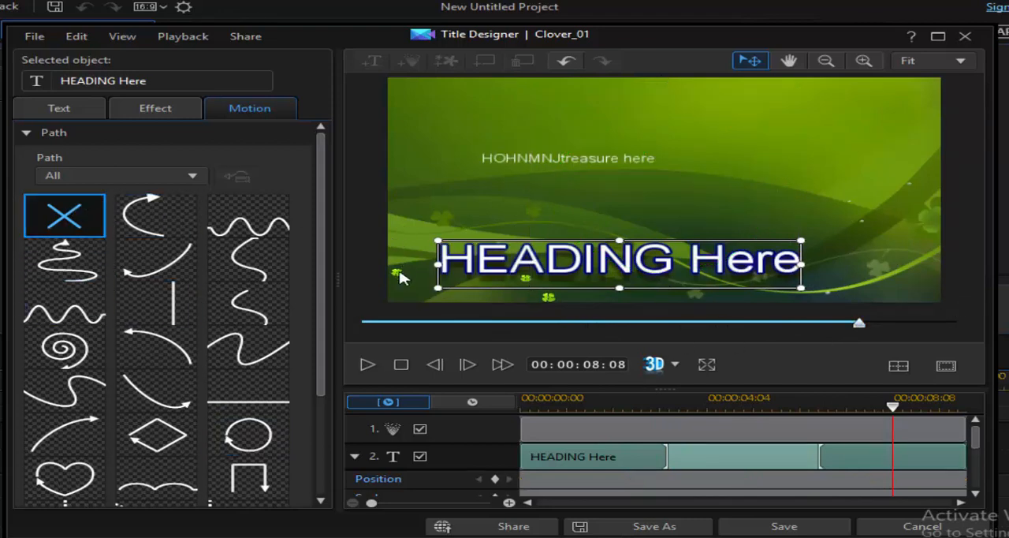
pyautogui.click(160, 117)
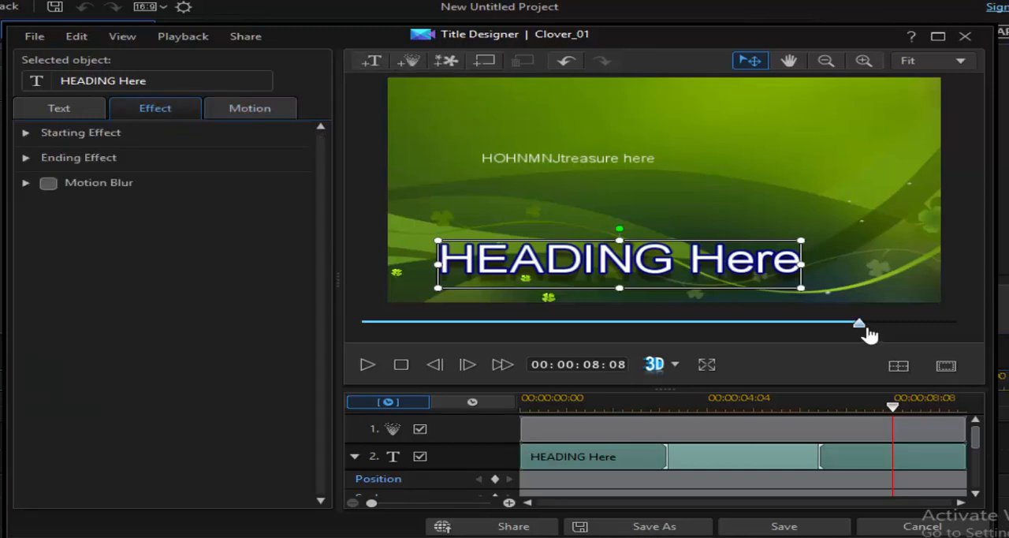
pyautogui.moveTo(864, 331); pyautogui.dragTo(518, 328)
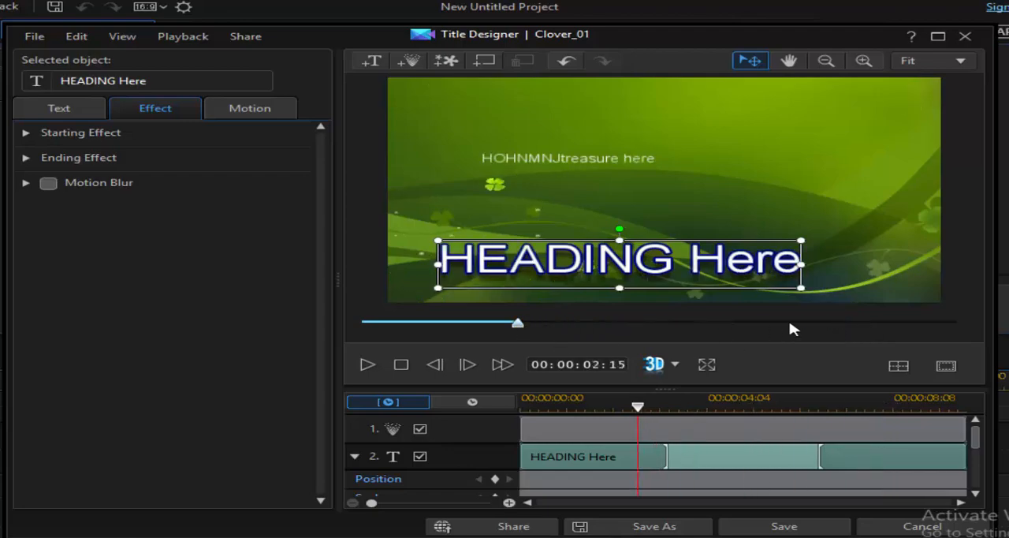
pyautogui.click(922, 526)
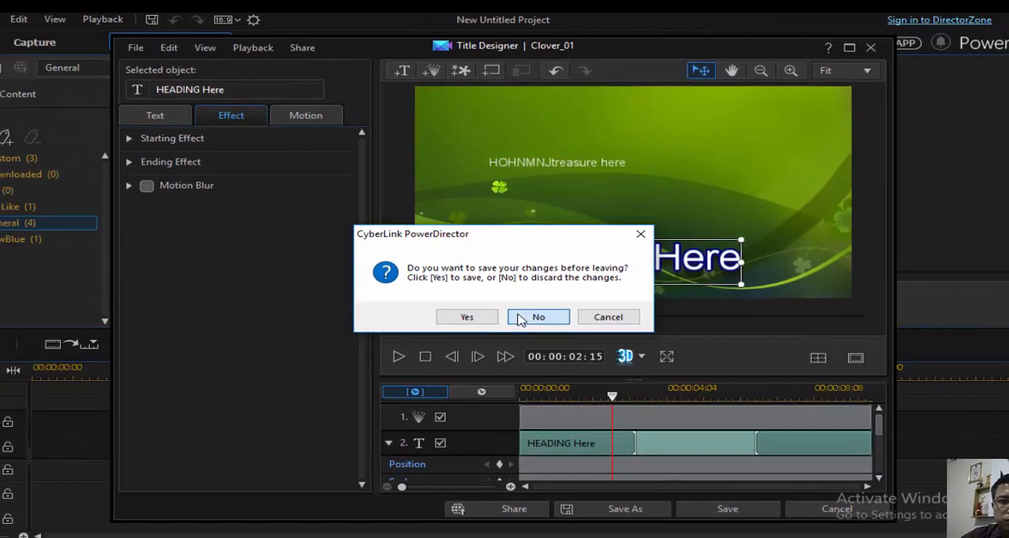
pyautogui.click(545, 323)
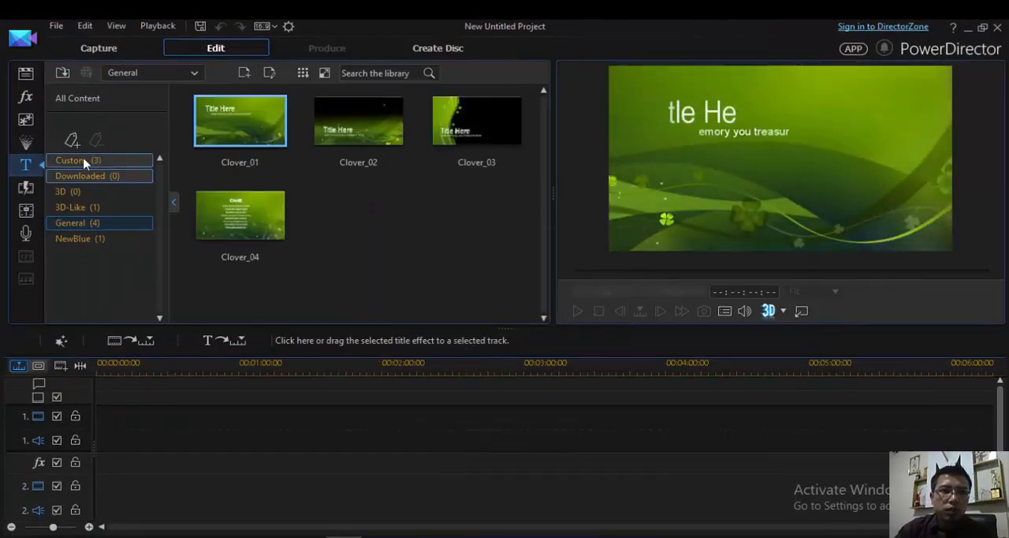
# - Create a new 3D-Like title from the Custom title category
pyautogui.click(82, 161)
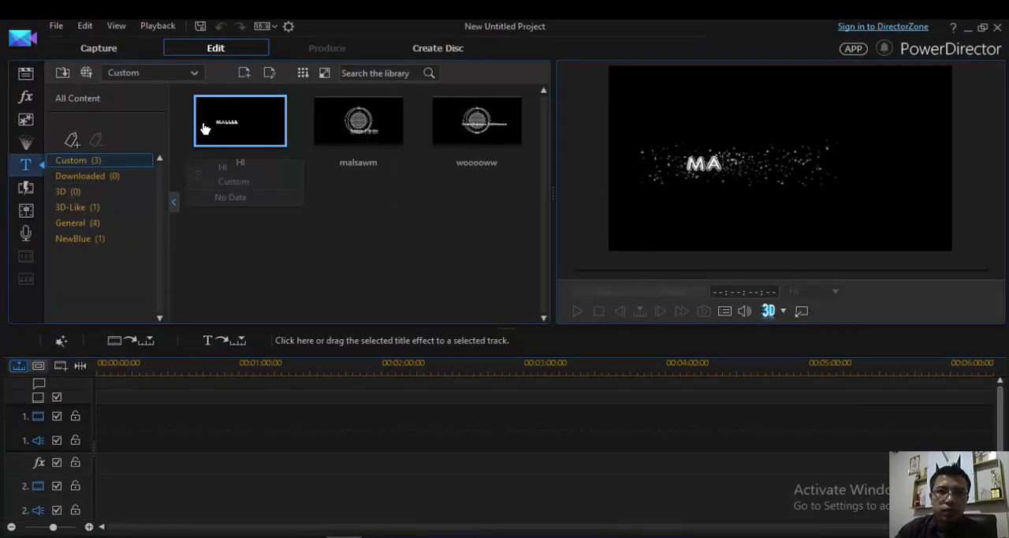
pyautogui.click(248, 79)
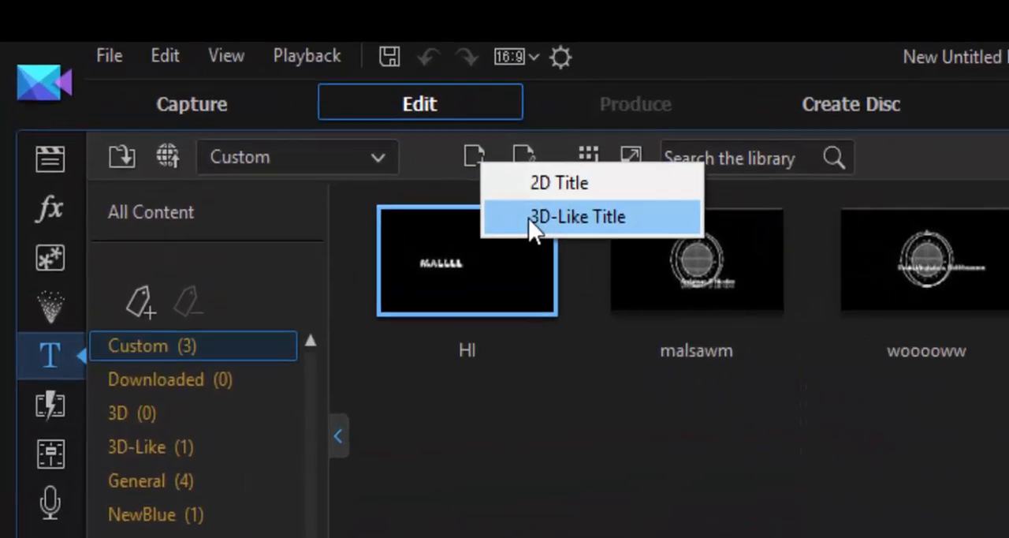
pyautogui.click(395, 157)
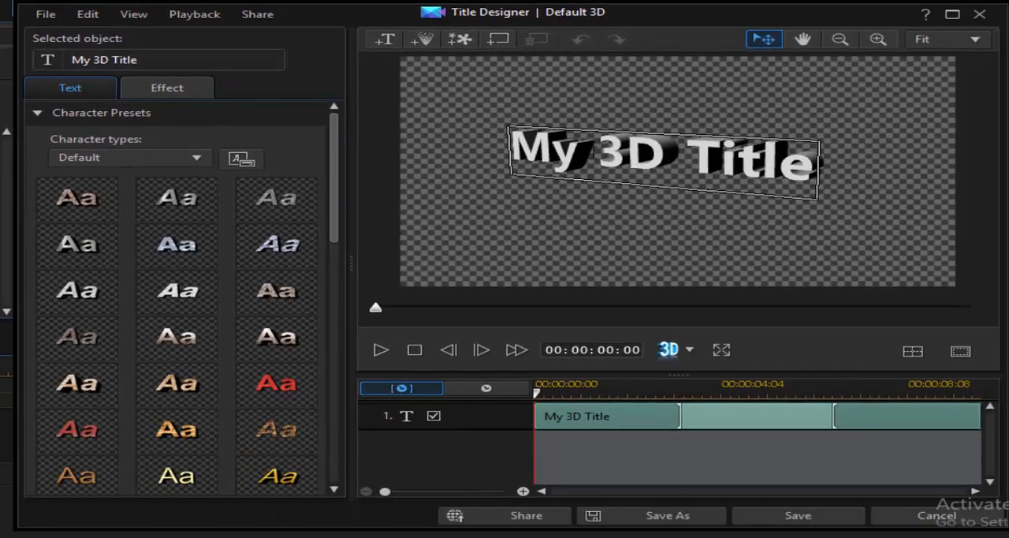
# - Replace the text "My 3D Title" with "WELCOME" and move the title slightly down
pyautogui.doubleClick(543, 153)
pyautogui.moveTo(542, 154); pyautogui.dragTo(764, 165)
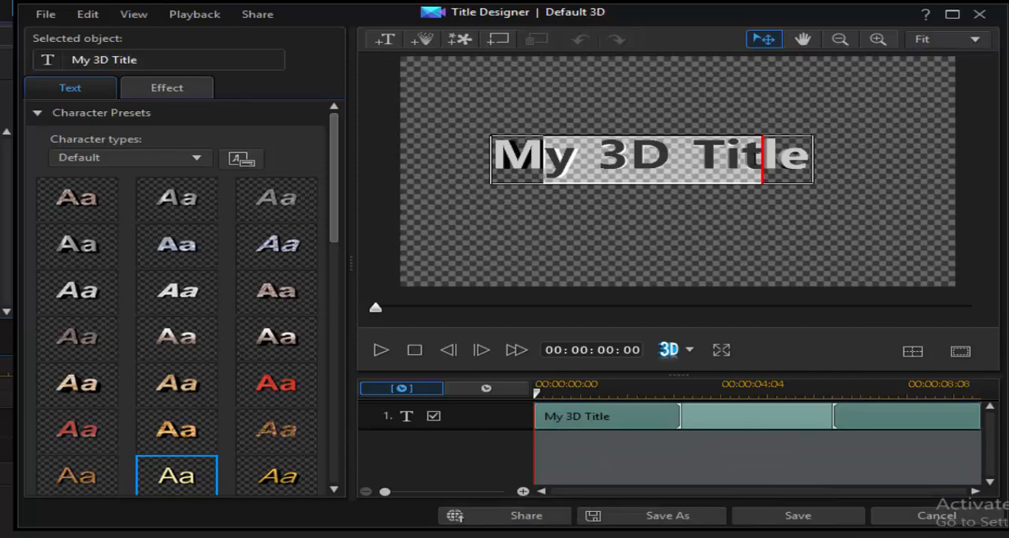
pyautogui.moveTo(810, 156); pyautogui.dragTo(408, 152)
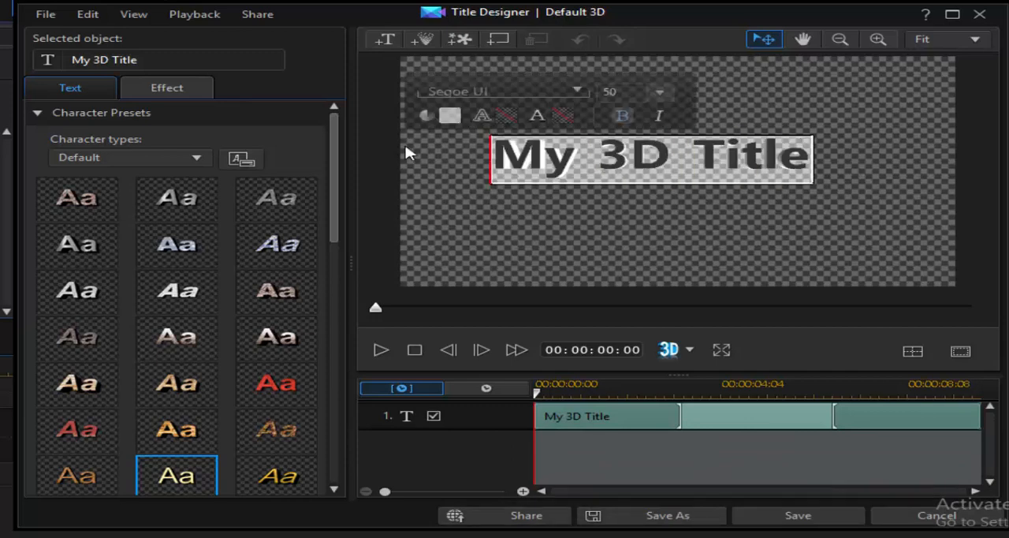
pyautogui.write('WEL')
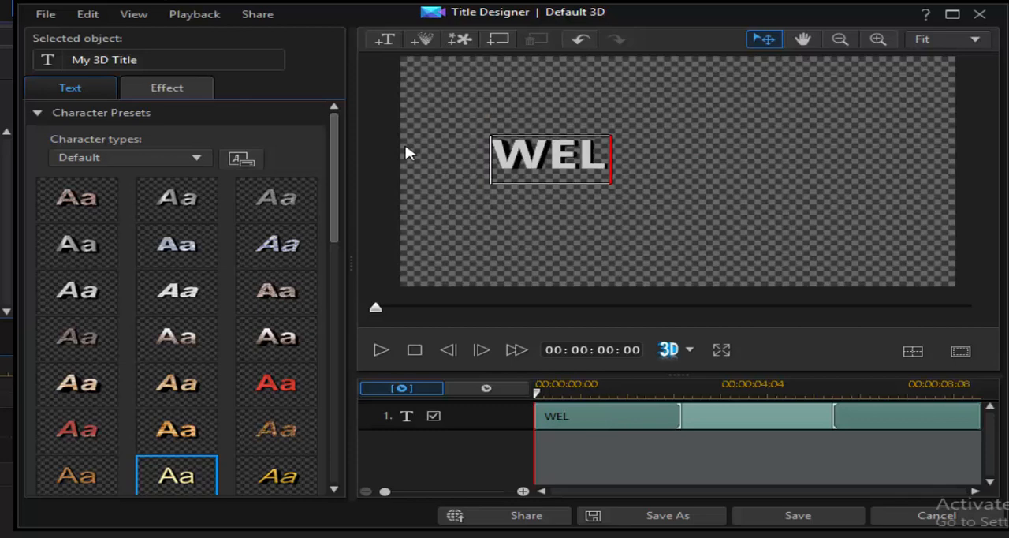
pyautogui.write('COME')
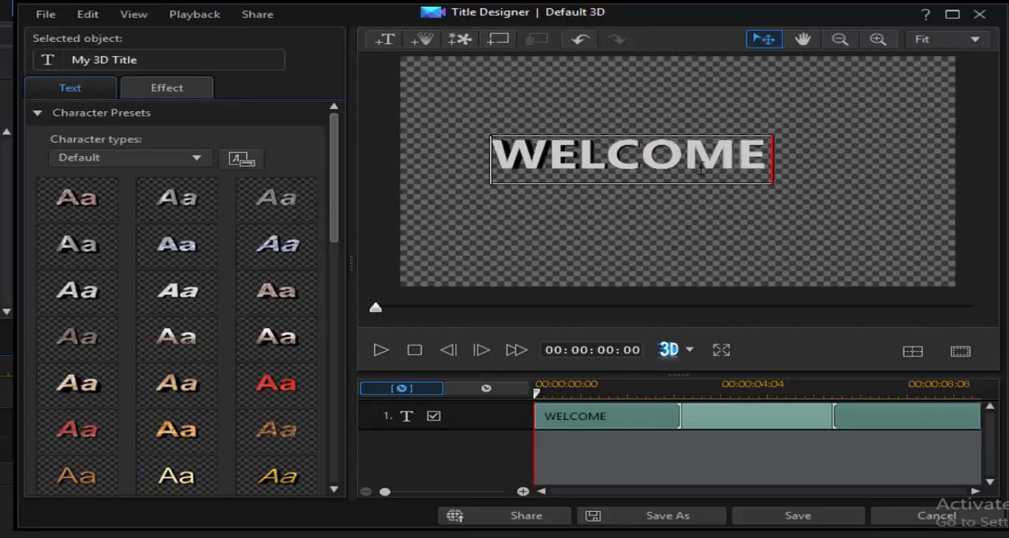
pyautogui.click(674, 214)
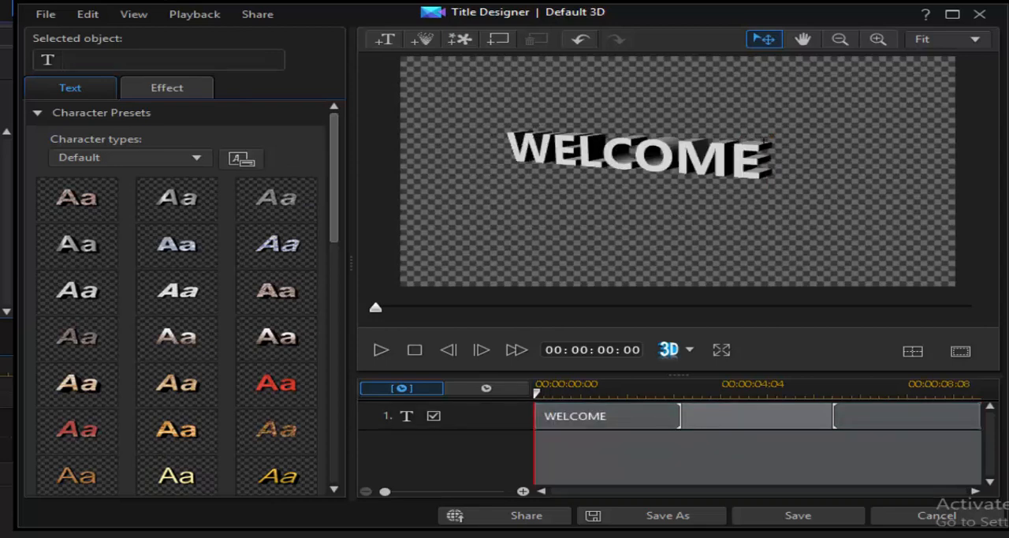
pyautogui.click(765, 145)
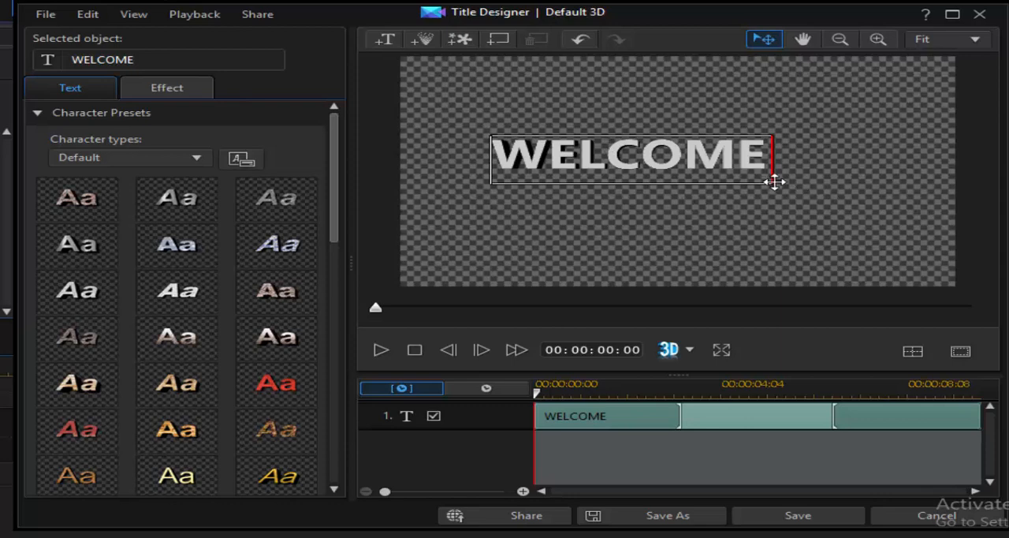
pyautogui.moveTo(774, 182)
pyautogui.mouseDown()
pyautogui.moveTo(772, 207)
pyautogui.moveTo(779, 196)
pyautogui.mouseUp()
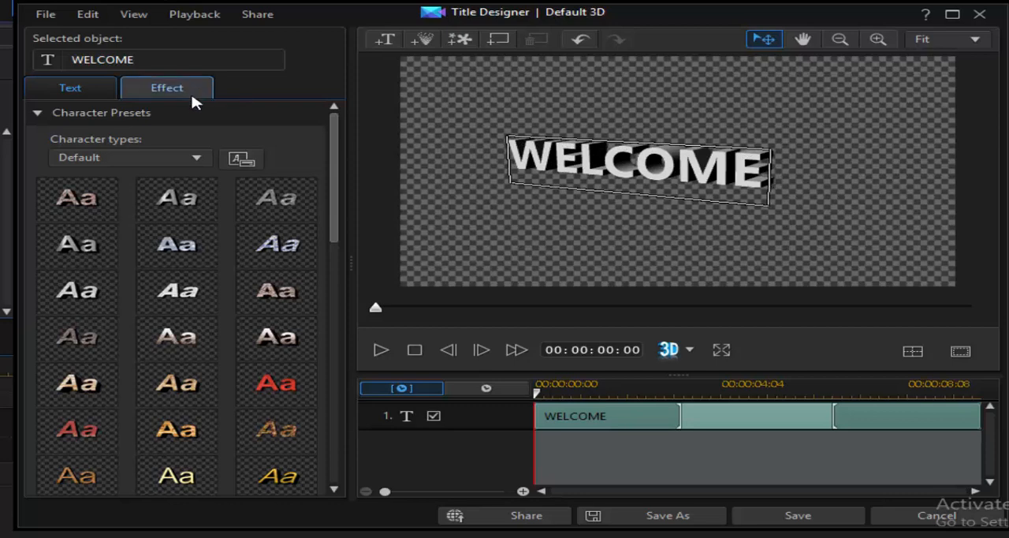
# - Set the WELCOME title's font face extrusion to 21 and keep its opacity at 100%
pyautogui.click(37, 113)
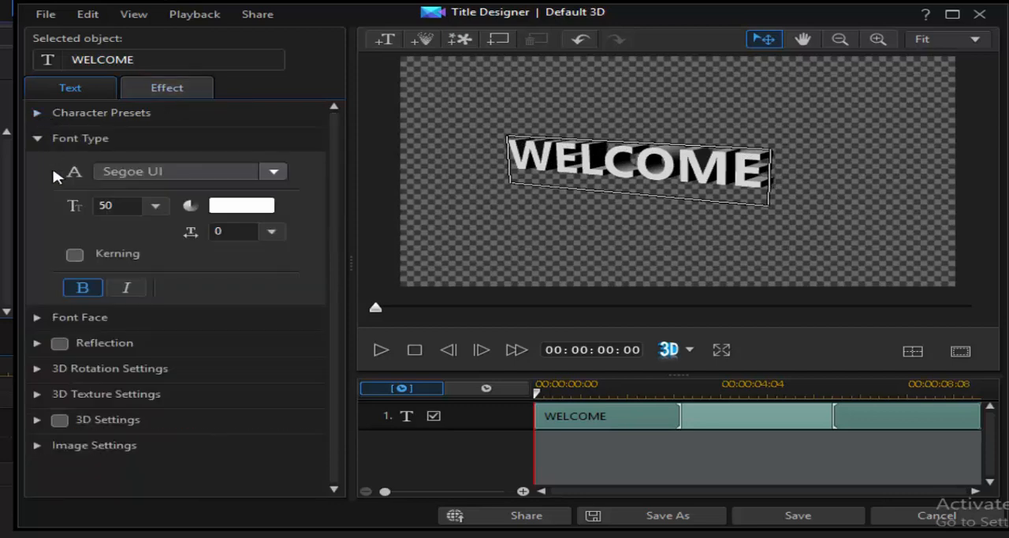
pyautogui.click(37, 316)
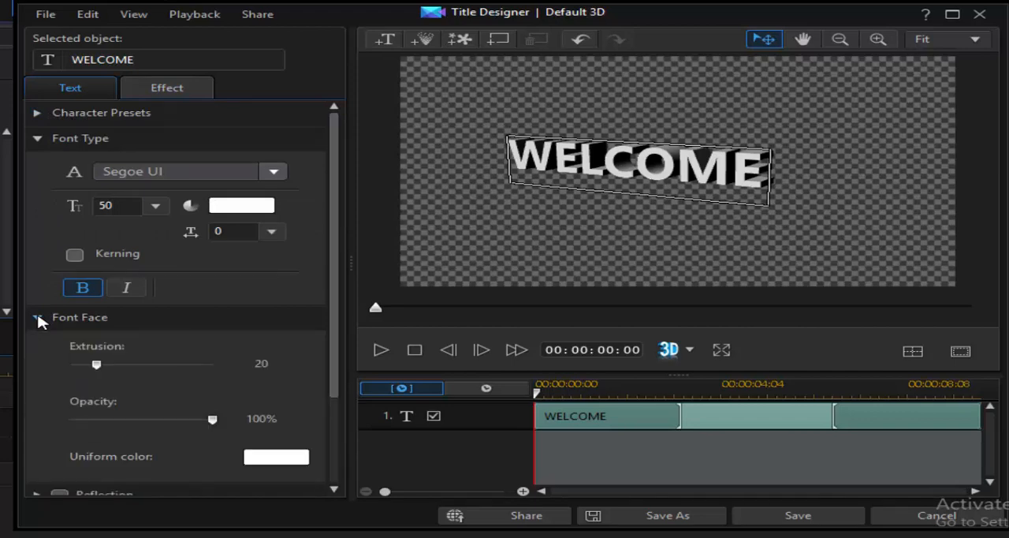
pyautogui.moveTo(97, 365); pyautogui.dragTo(101, 392)
pyautogui.scroll(-2, 155, 422)
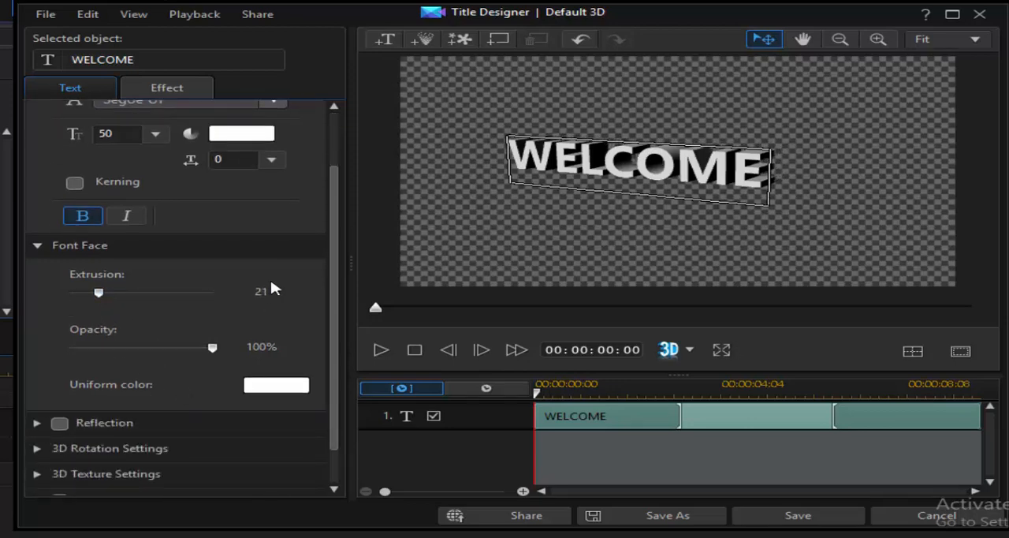
pyautogui.moveTo(209, 352); pyautogui.dragTo(254, 348)
pyautogui.scroll(-1, 120, 448)
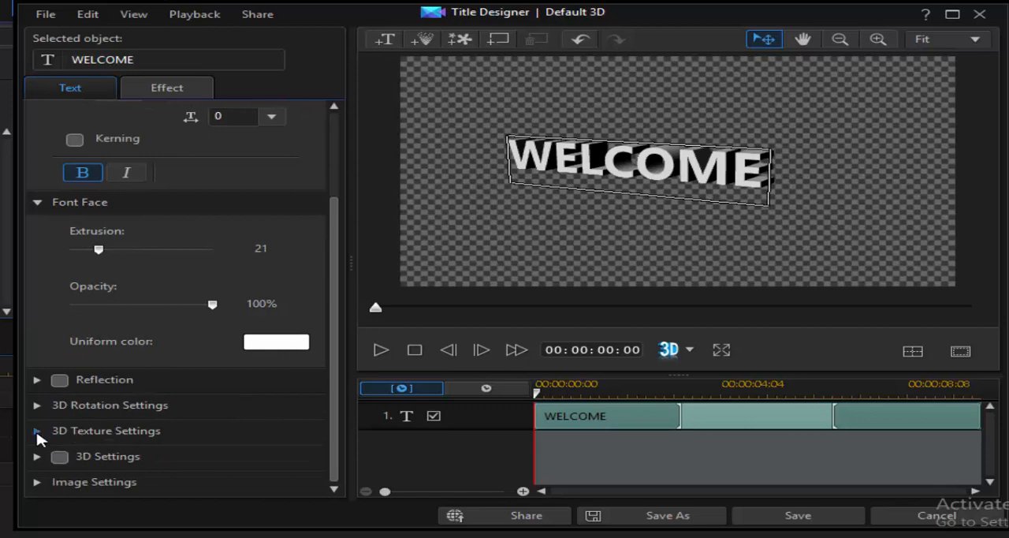
# - Try several 3D textures on the WELCOME title, including brick, red and stone, and apply the yellow studded one
pyautogui.click(79, 429)
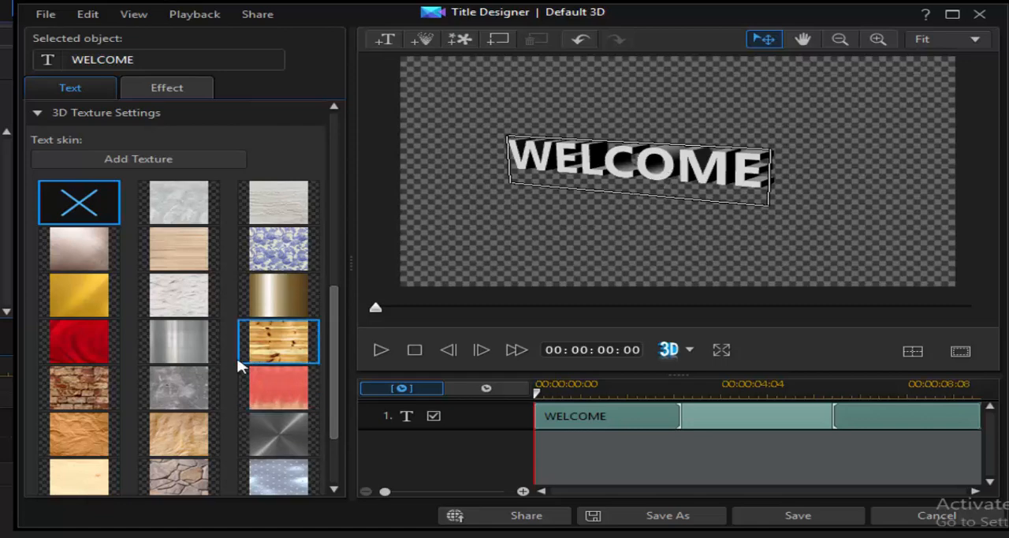
pyautogui.click(93, 397)
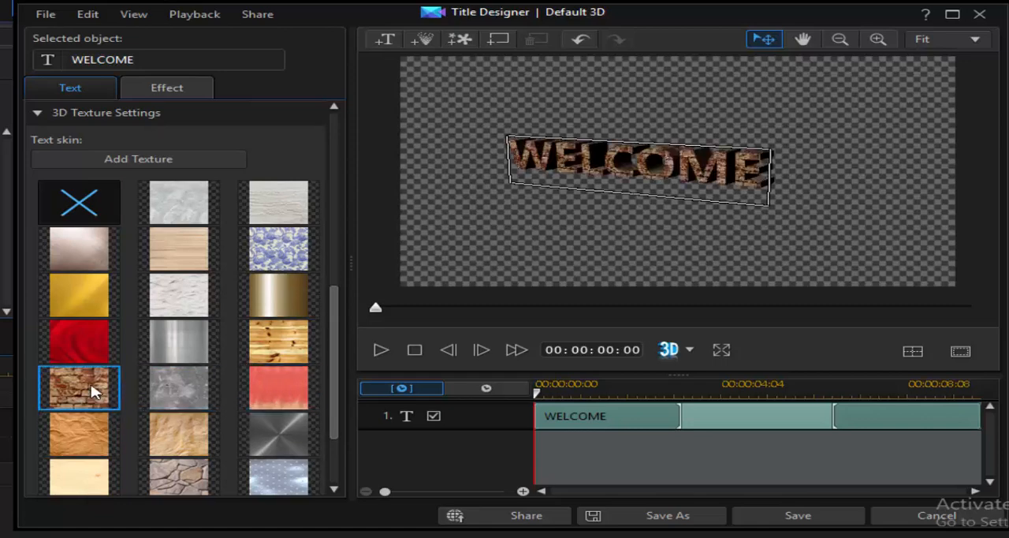
pyautogui.click(89, 352)
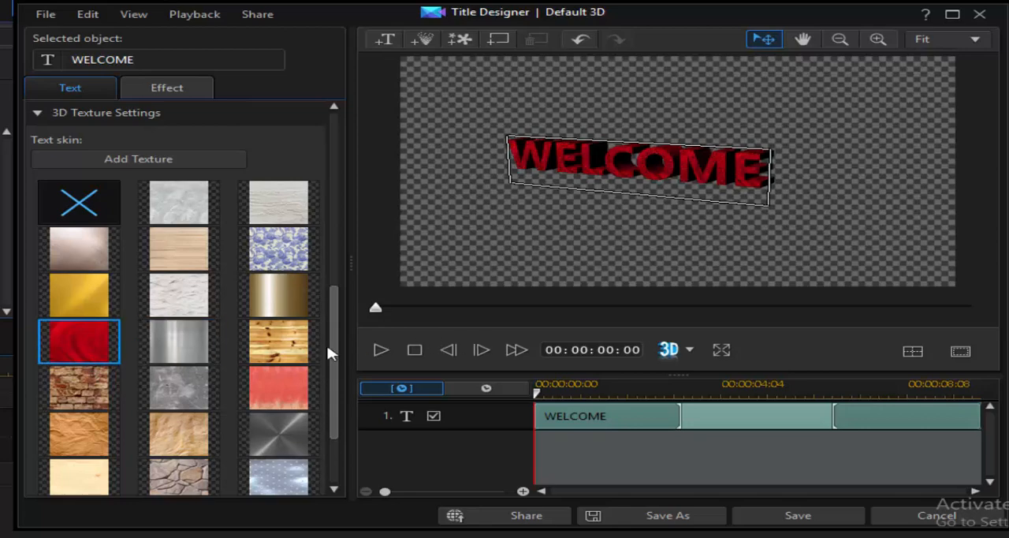
pyautogui.click(293, 348)
pyautogui.click(287, 399)
pyautogui.click(282, 437)
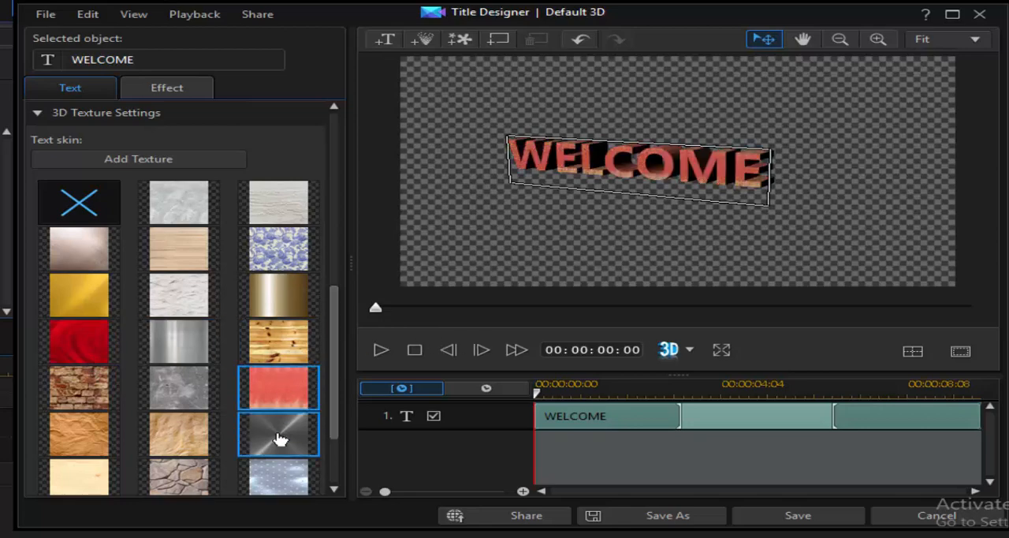
pyautogui.click(200, 457)
pyautogui.click(172, 498)
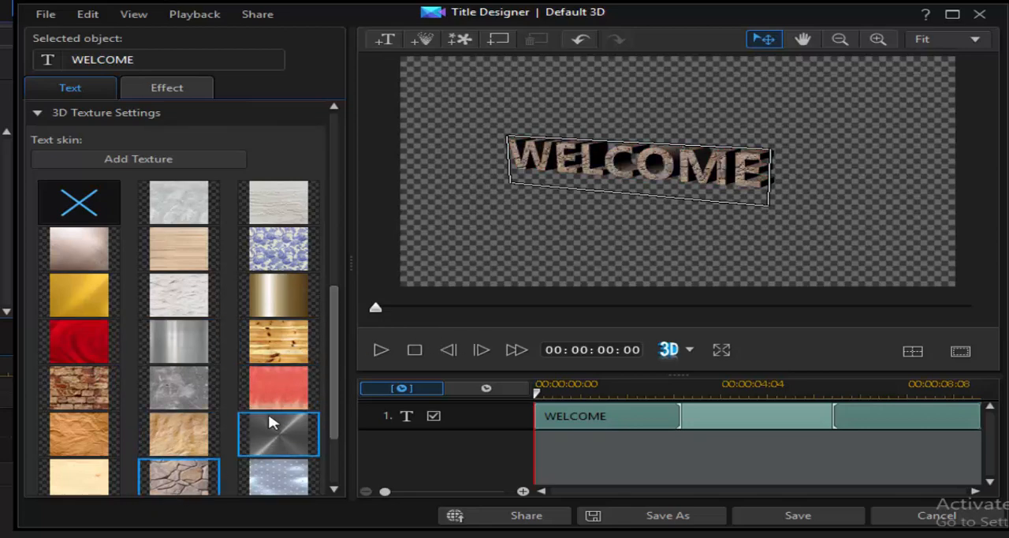
pyautogui.scroll(-3, 269, 423)
pyautogui.click(75, 433)
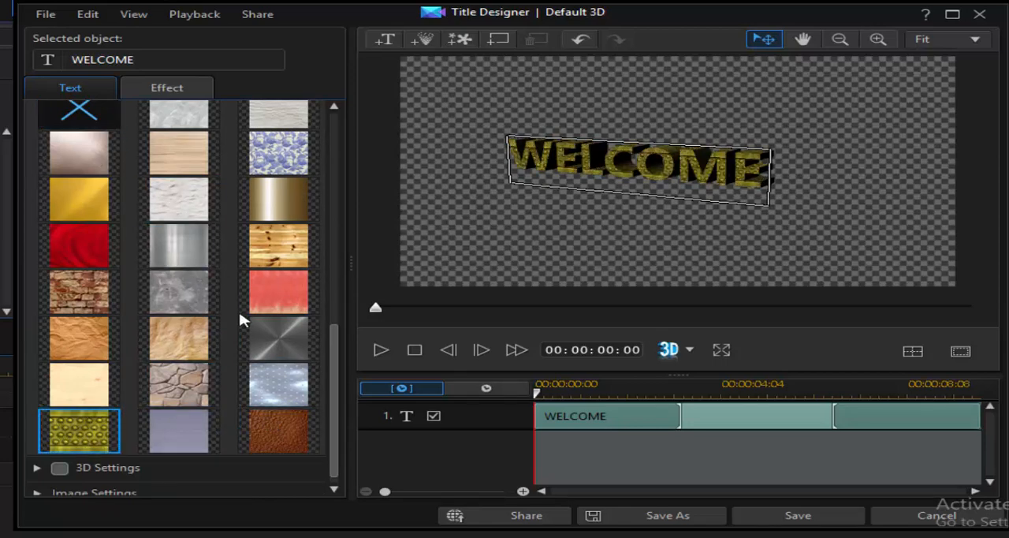
pyautogui.scroll(4, 241, 319)
pyautogui.click(43, 232)
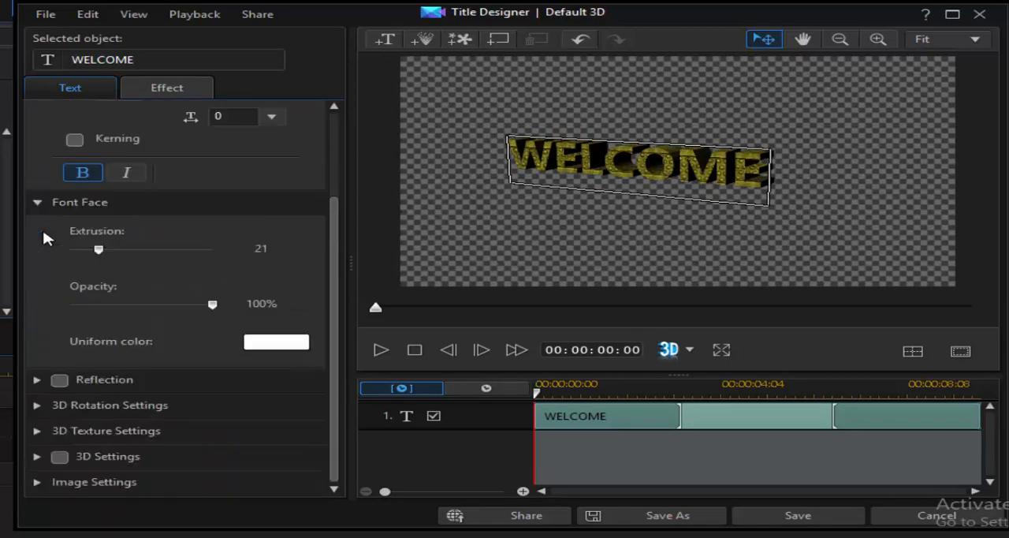
# - Enable 3D Settings for the WELCOME title with a value of -100 and move the title slightly upward
pyautogui.click(55, 459)
pyautogui.click(36, 456)
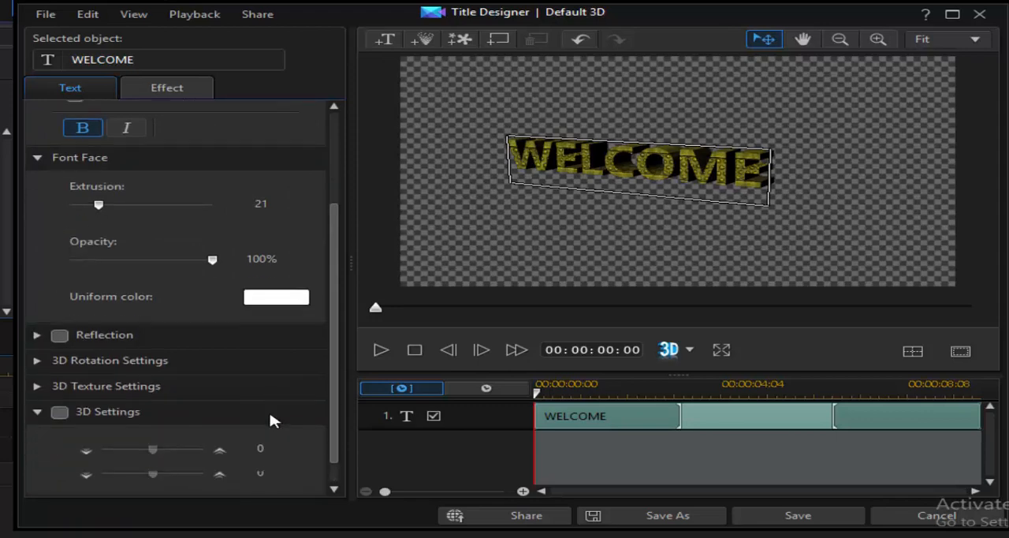
pyautogui.click(58, 409)
pyautogui.moveTo(154, 450); pyautogui.dragTo(35, 489)
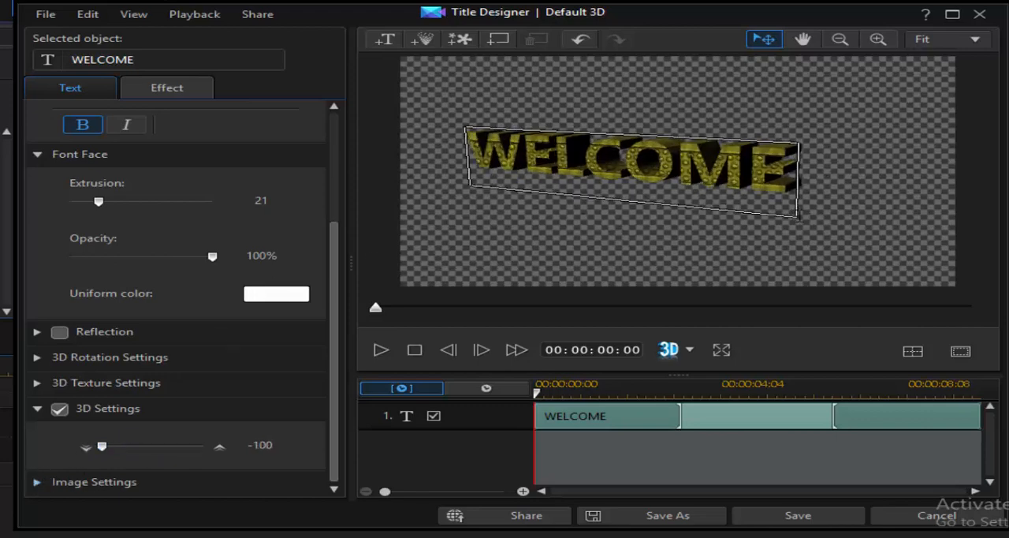
pyautogui.moveTo(798, 215); pyautogui.dragTo(827, 208)
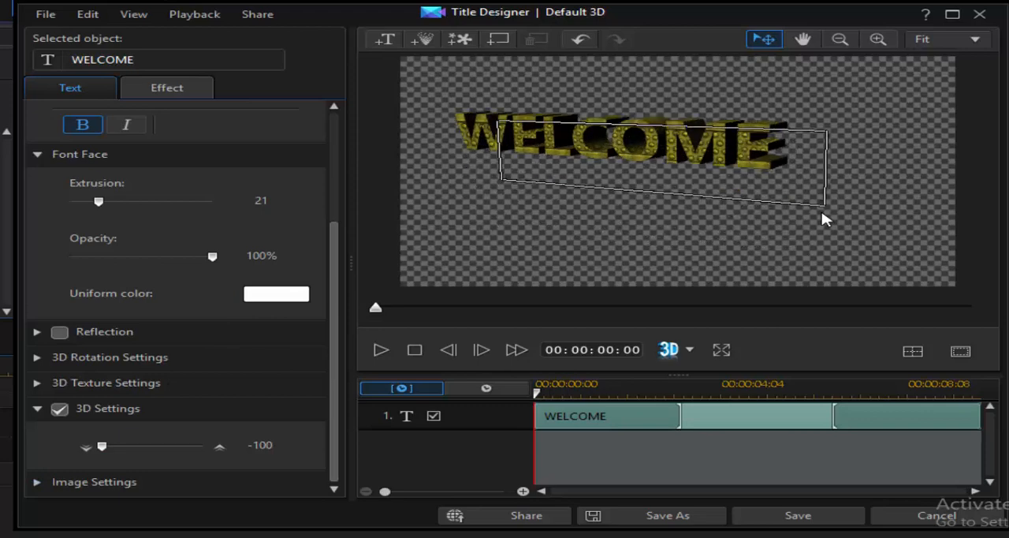
pyautogui.click(880, 243)
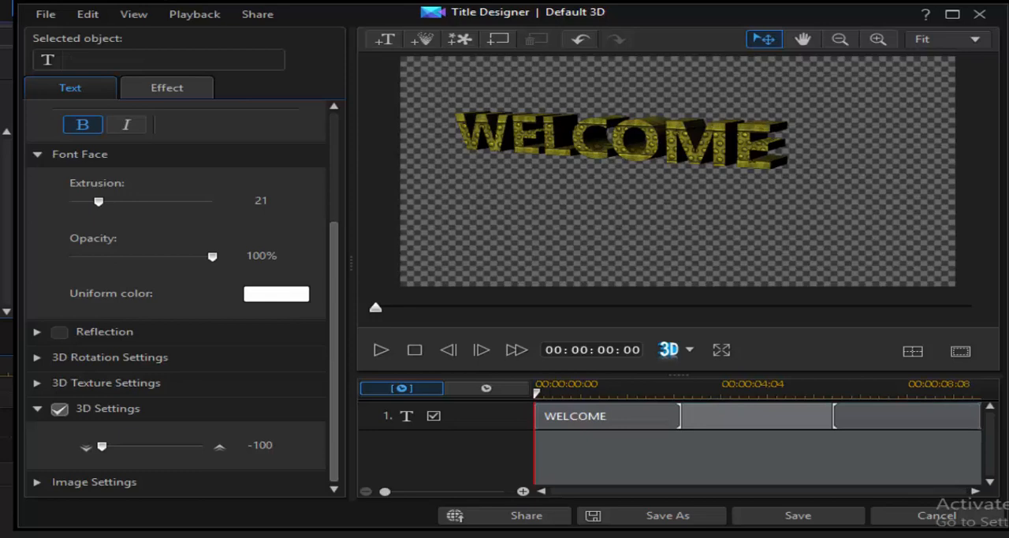
pyautogui.doubleClick(753, 152)
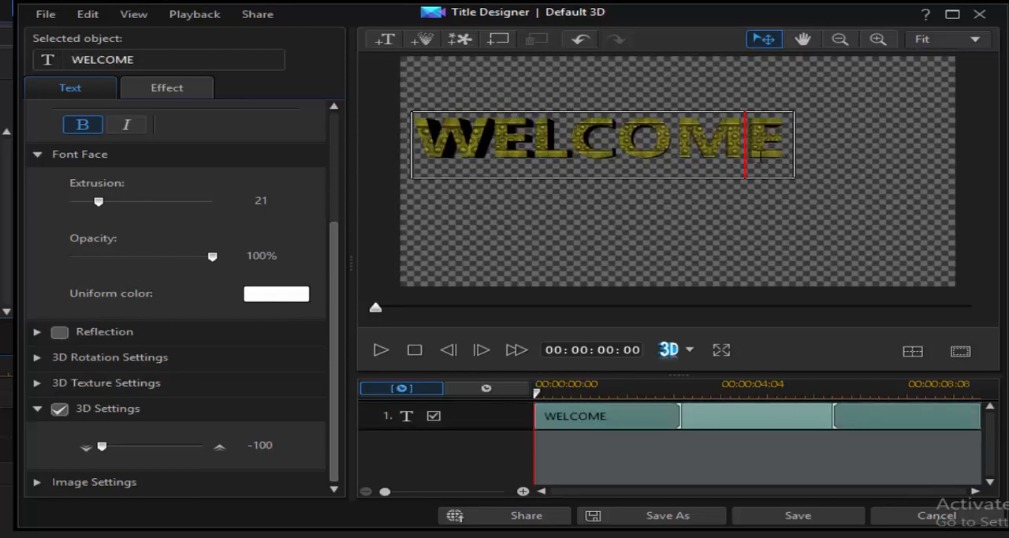
pyautogui.click(930, 222)
pyautogui.doubleClick(756, 144)
pyautogui.click(829, 219)
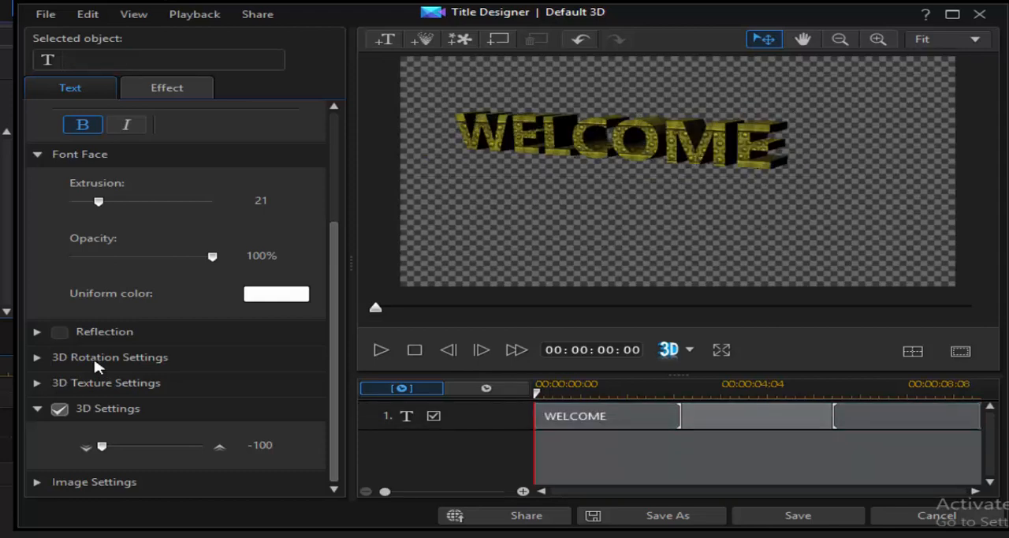
# - Try the Reflection option on the WELCOME title with a distance of 0 and turn it off again
pyautogui.click(37, 332)
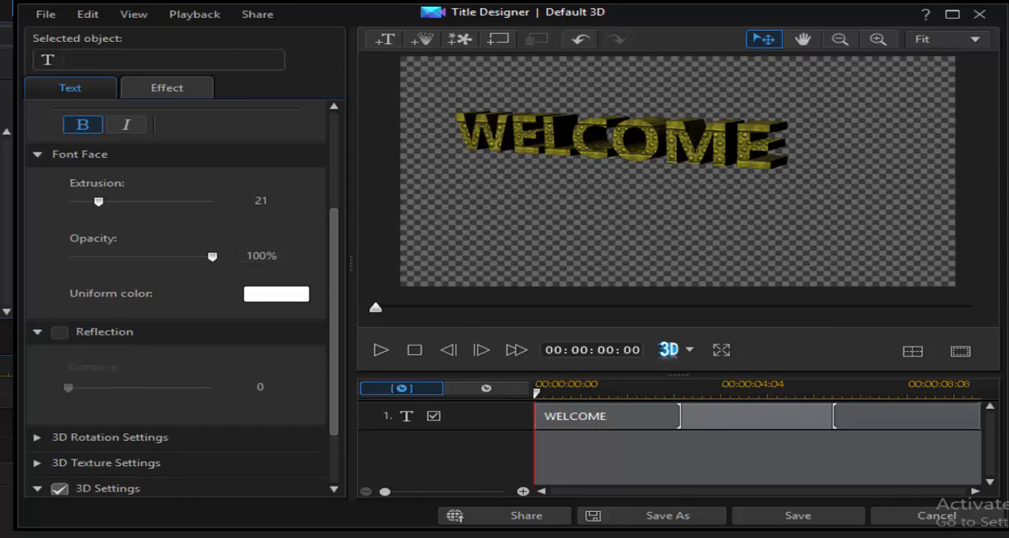
pyautogui.click(688, 142)
pyautogui.click(60, 332)
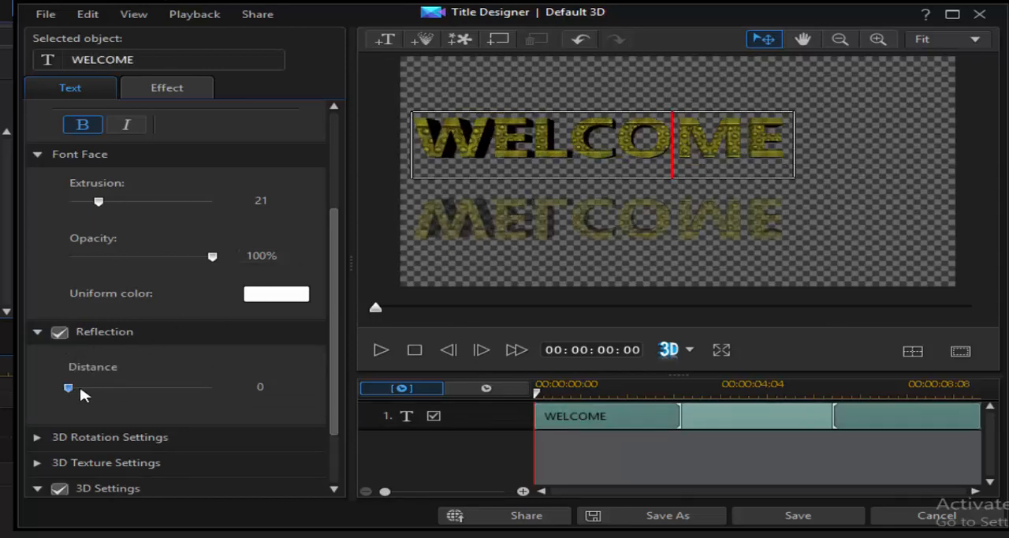
pyautogui.moveTo(70, 387); pyautogui.dragTo(39, 387)
pyautogui.click(67, 336)
pyautogui.click(60, 331)
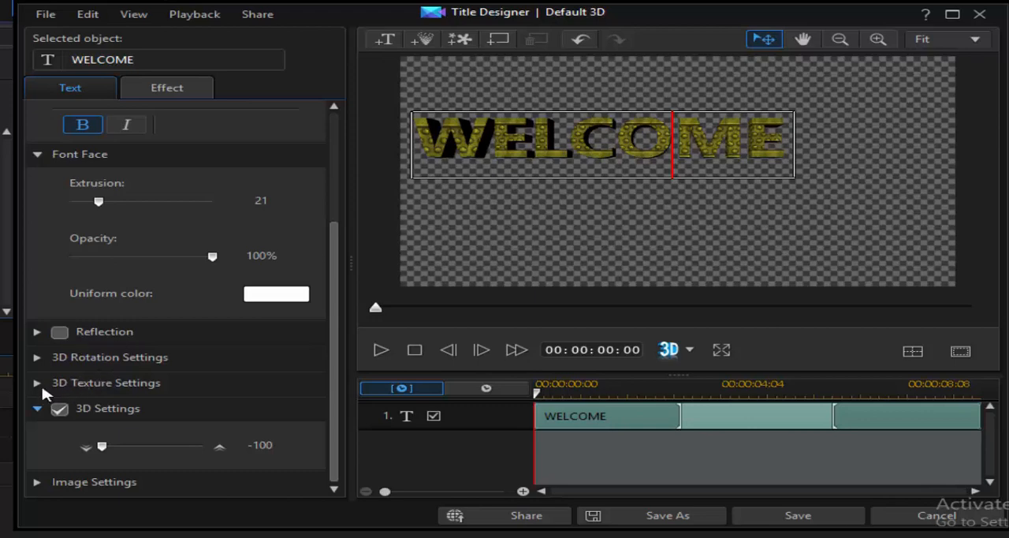
# - Set the WELCOME title's 3D rotation to X -9, Y -21 and Z 0
pyautogui.click(38, 359)
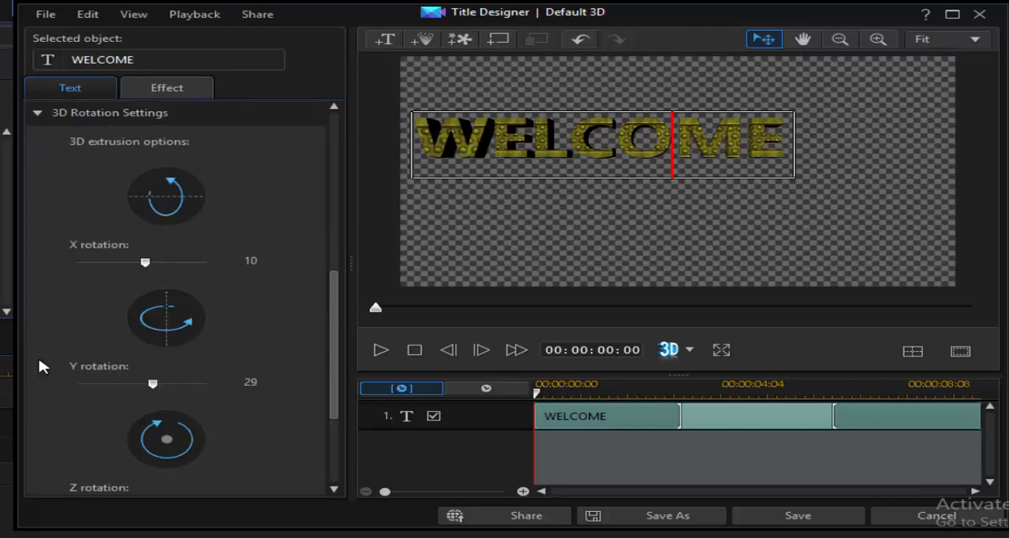
pyautogui.moveTo(145, 262); pyautogui.dragTo(143, 284)
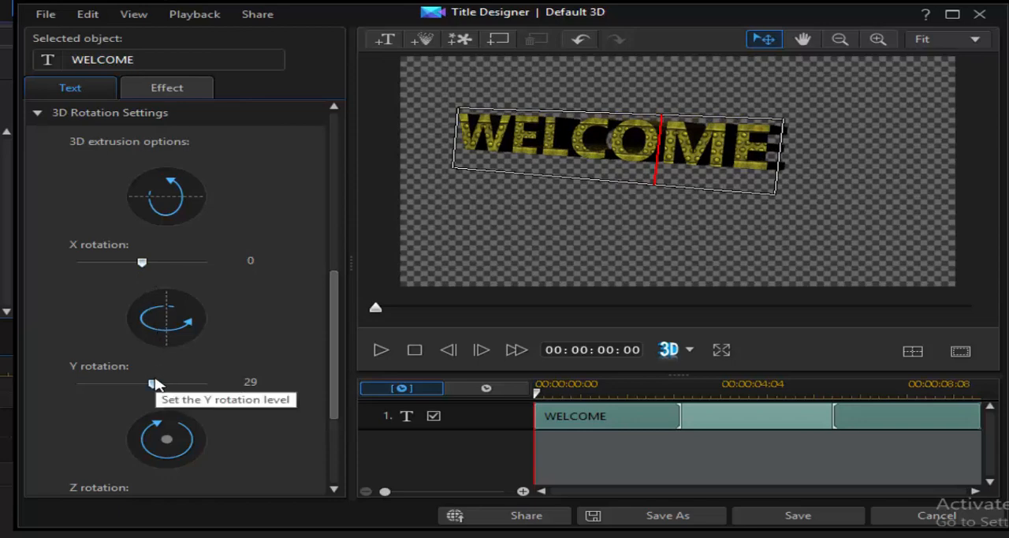
pyautogui.moveTo(155, 383)
pyautogui.mouseDown()
pyautogui.moveTo(180, 383)
pyautogui.moveTo(137, 383)
pyautogui.mouseUp()
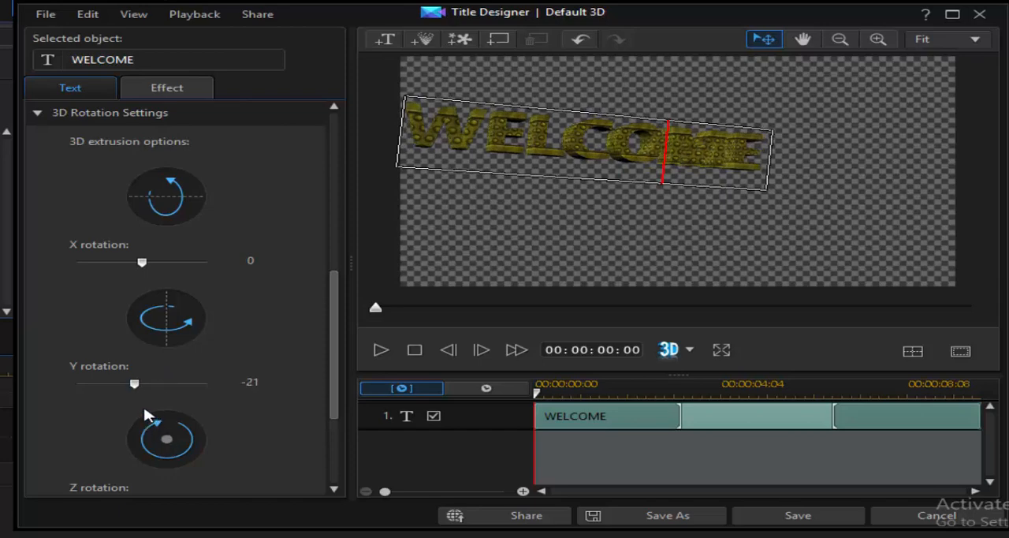
pyautogui.scroll(-1, 146, 415)
pyautogui.moveTo(144, 461)
pyautogui.mouseDown()
pyautogui.moveTo(113, 457)
pyautogui.moveTo(142, 455)
pyautogui.mouseUp()
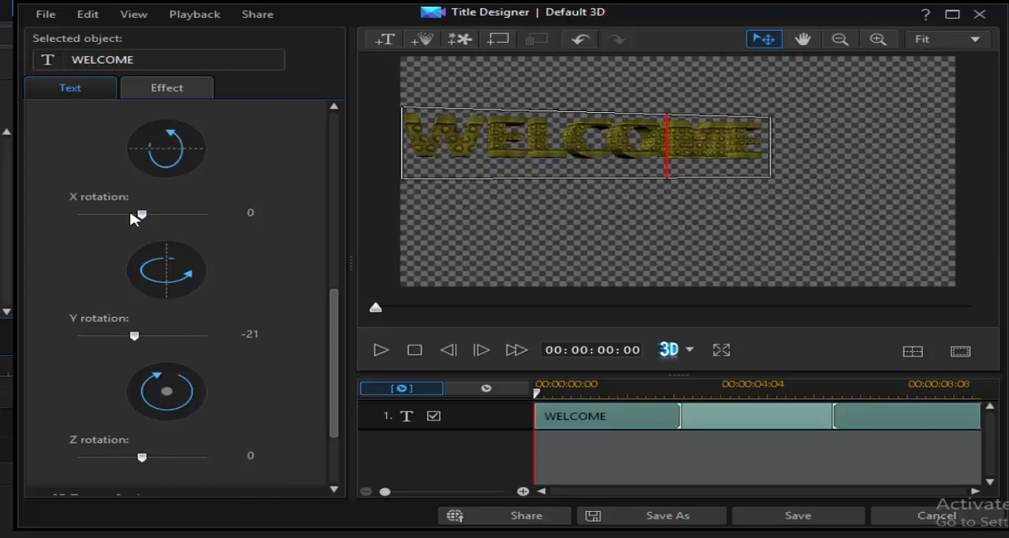
pyautogui.moveTo(141, 214)
pyautogui.mouseDown()
pyautogui.moveTo(151, 215)
pyautogui.moveTo(124, 214)
pyautogui.moveTo(139, 216)
pyautogui.mouseUp()
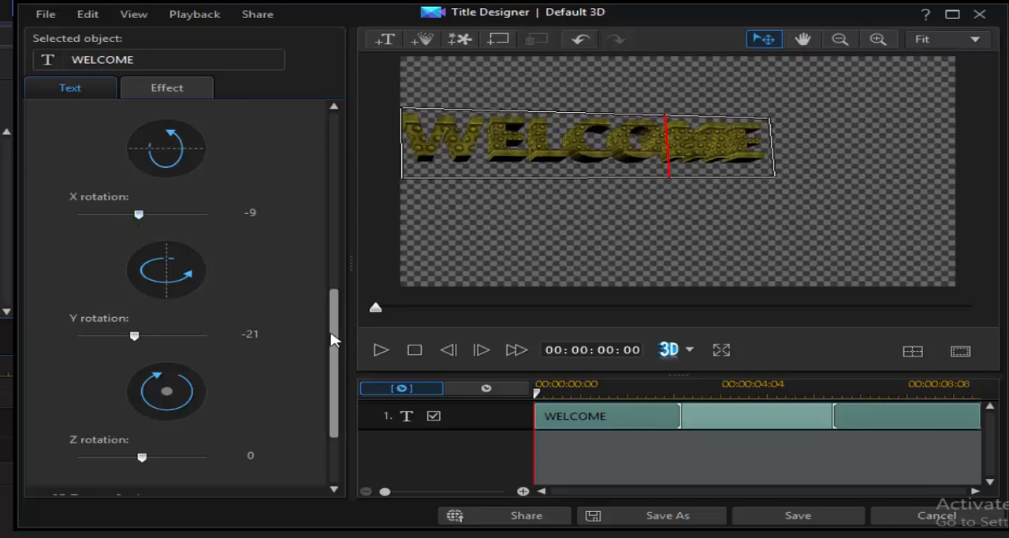
# - Collapse the Font Type, Font Face and 3D Rotation Settings sections of the text properties
pyautogui.moveTo(334, 338); pyautogui.dragTo(361, 135)
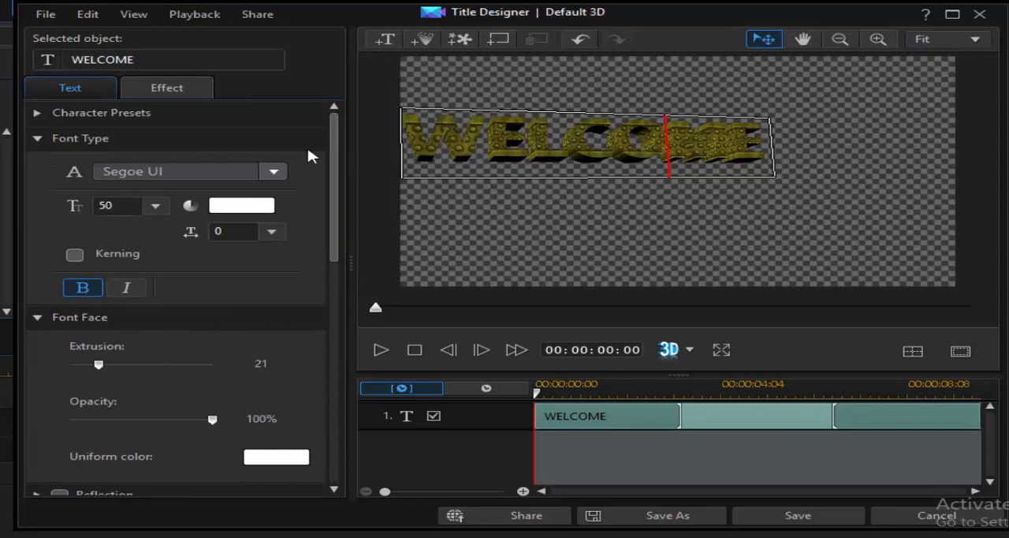
pyautogui.click(37, 138)
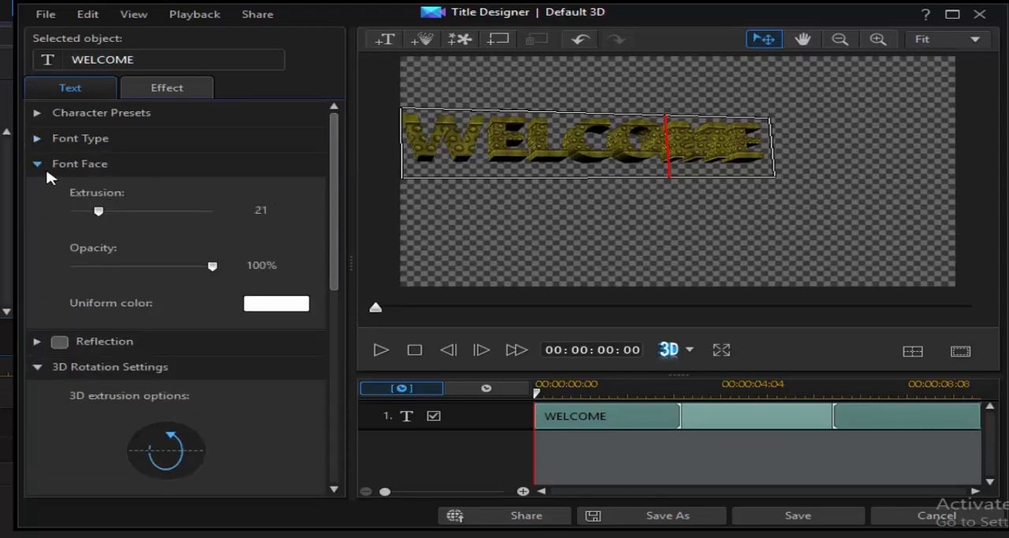
pyautogui.click(40, 165)
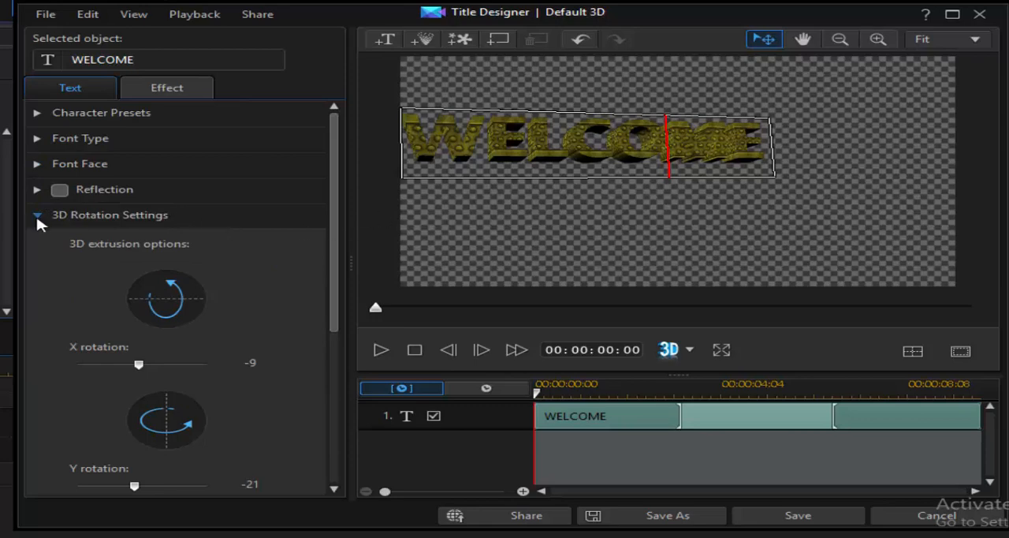
pyautogui.click(37, 215)
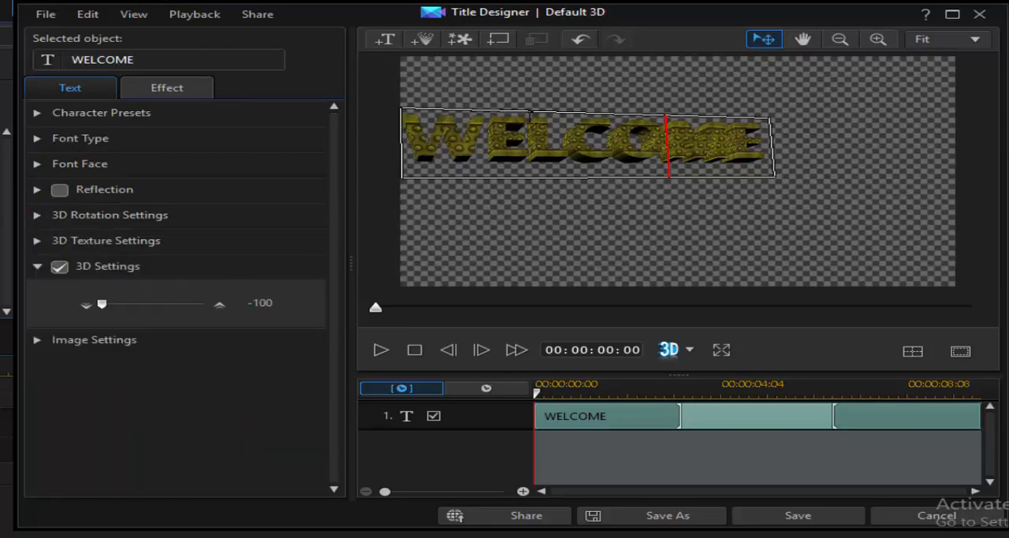
# - Reposition the WELCOME title slightly higher in the frame, with its first letter at the frame's left edge
pyautogui.moveTo(529, 113); pyautogui.dragTo(535, 123)
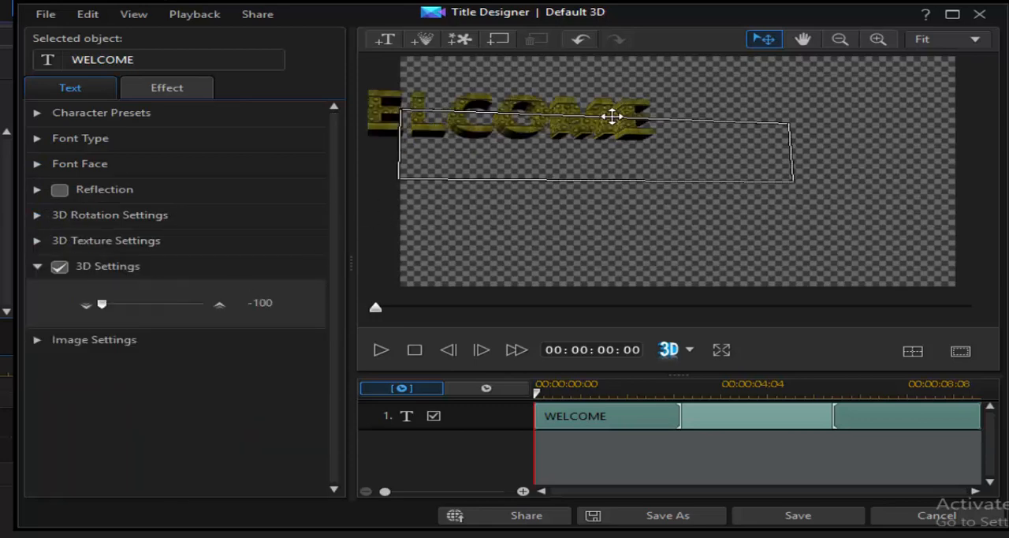
pyautogui.moveTo(631, 119); pyautogui.dragTo(702, 129)
pyautogui.click(659, 145)
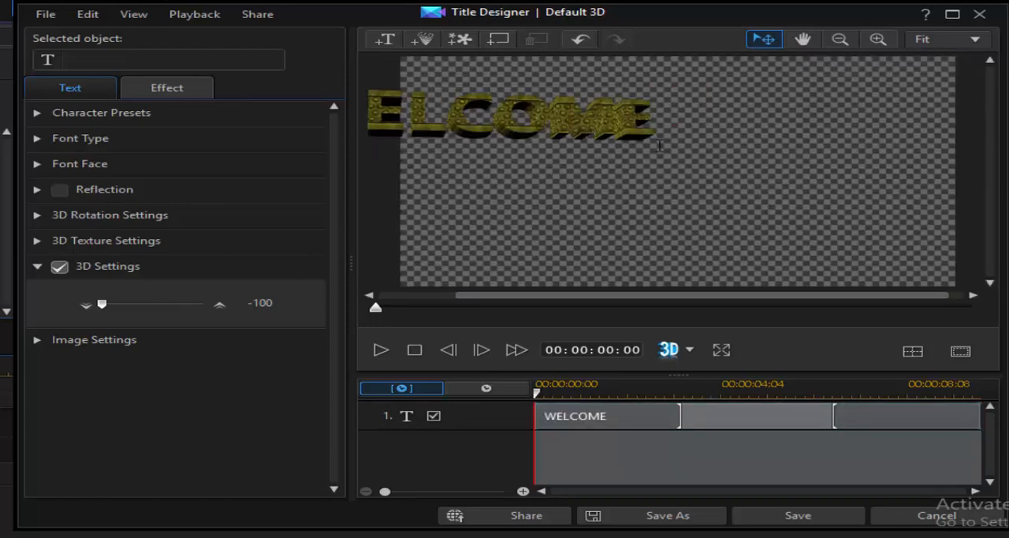
pyautogui.click(621, 130)
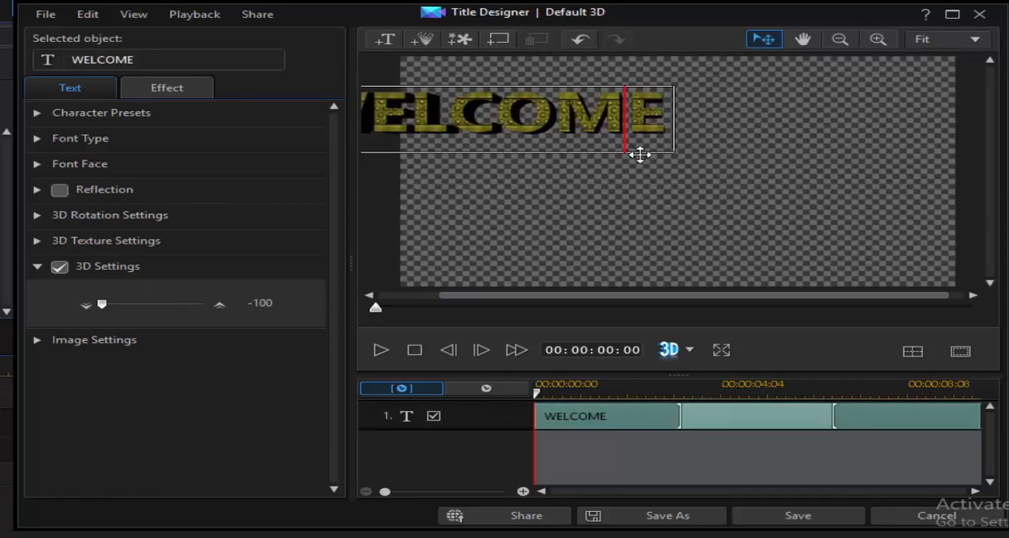
pyautogui.moveTo(640, 154); pyautogui.dragTo(845, 211)
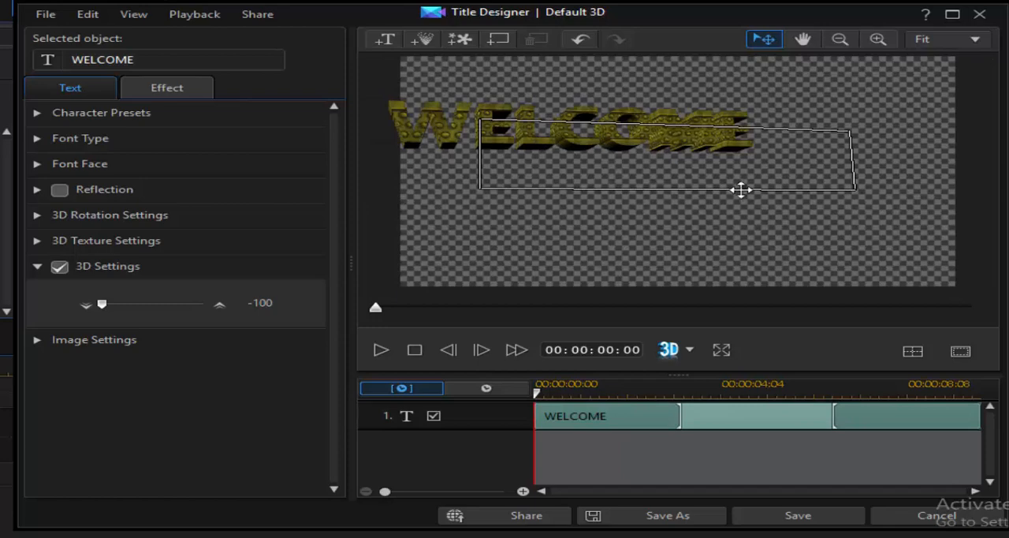
pyautogui.click(815, 200)
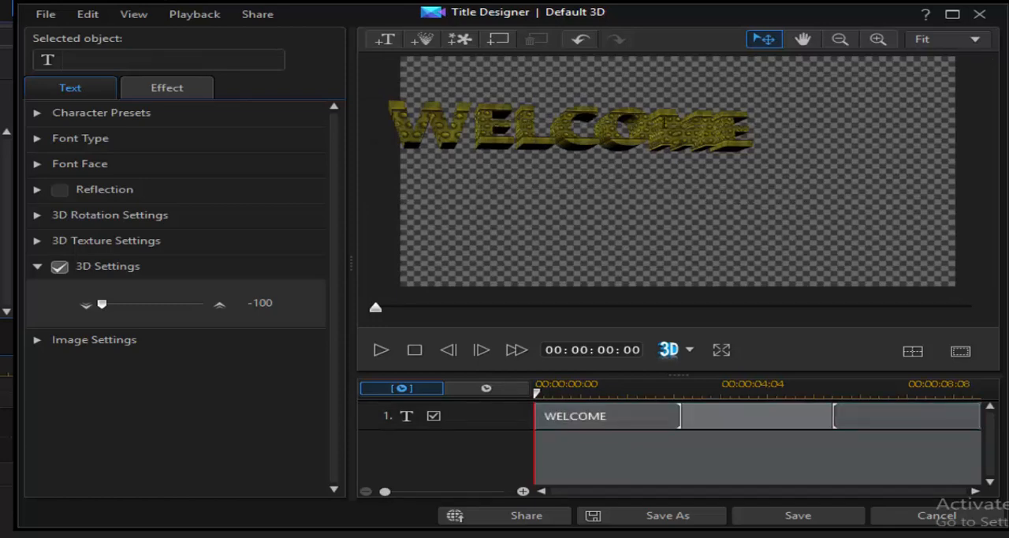
# - Open the starting effects for the WELCOME title and try 3D Amplify I, 3D Fade and 3D Amplify II
pyautogui.click(664, 122)
pyautogui.click(165, 89)
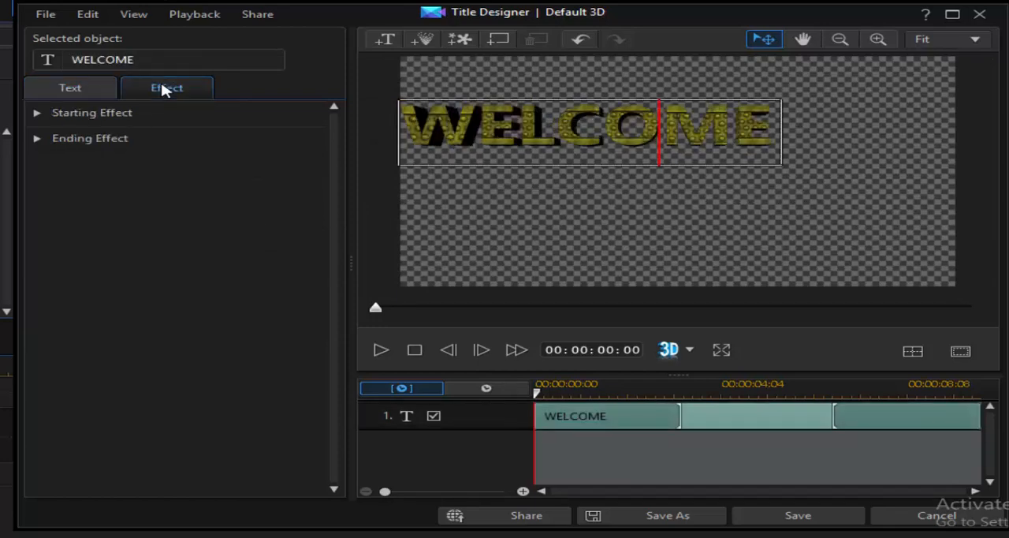
pyautogui.click(42, 113)
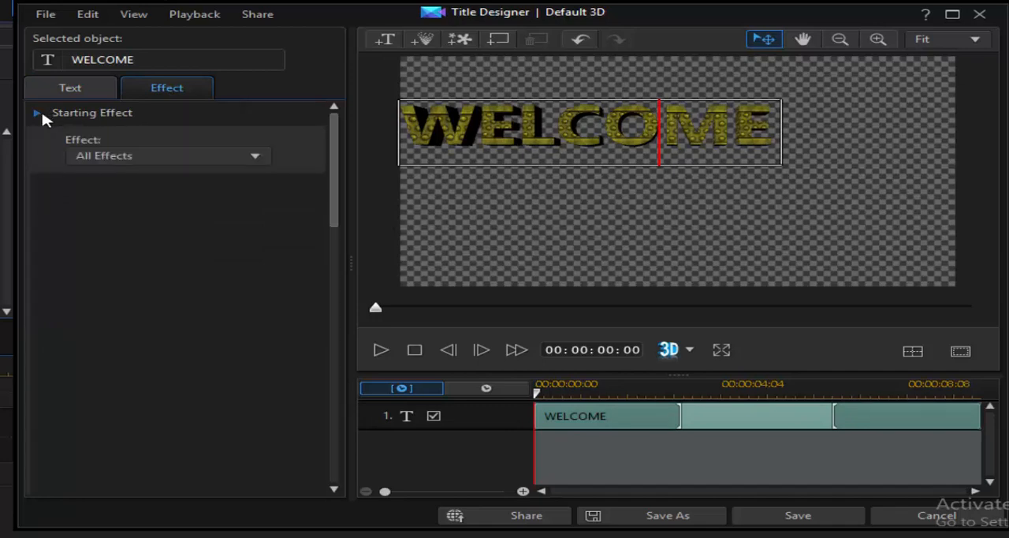
pyautogui.click(244, 213)
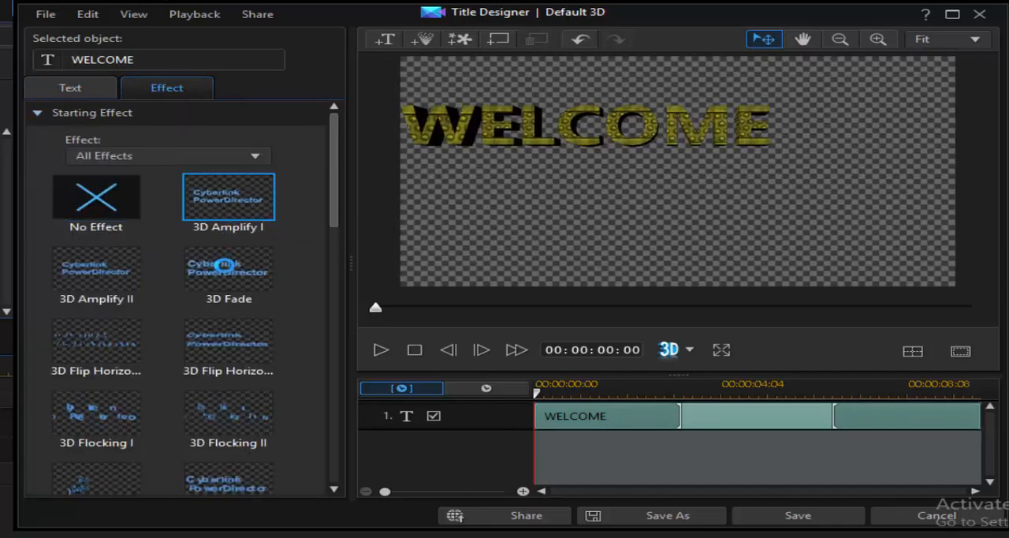
pyautogui.click(228, 270)
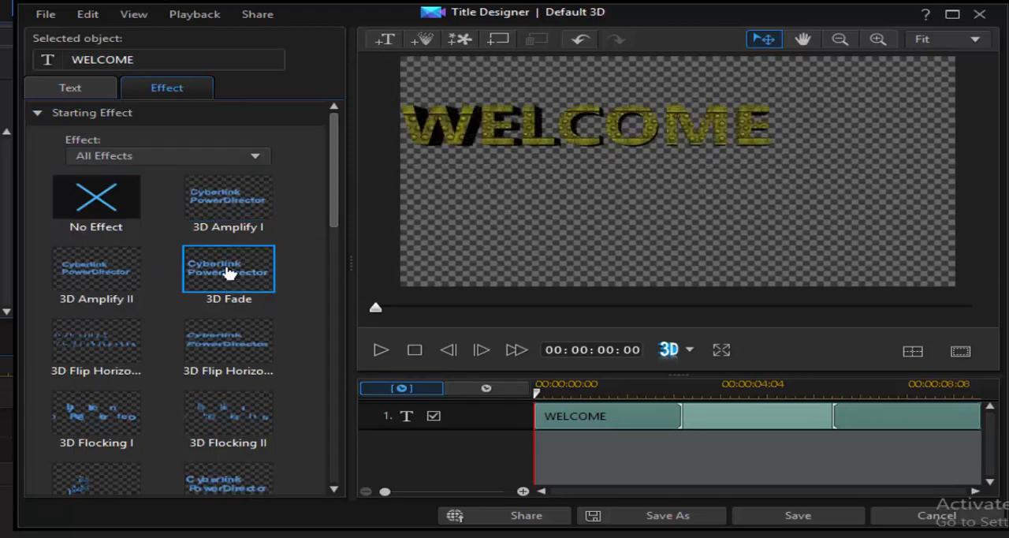
pyautogui.click(102, 286)
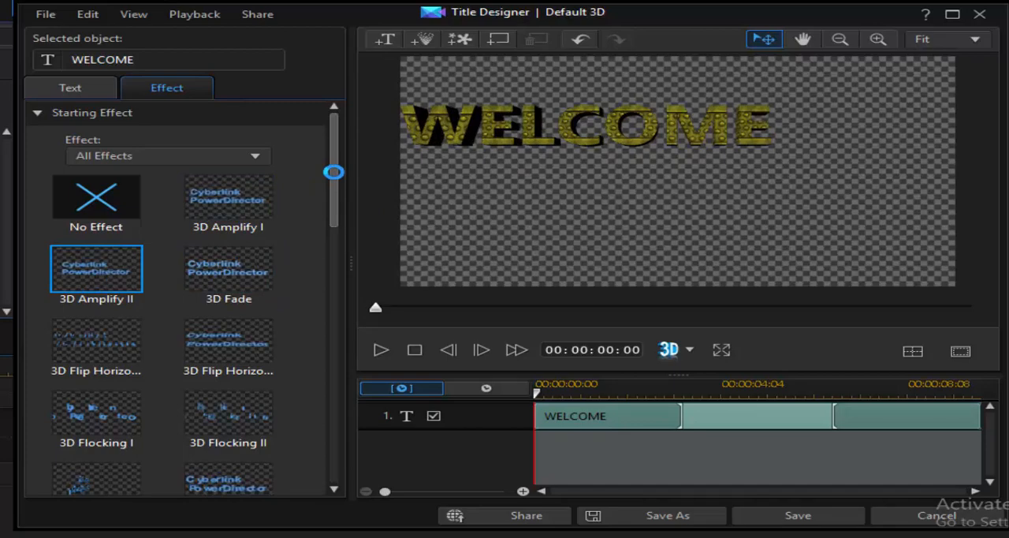
# - Try the 3D Zoom, 3D Wipe, 3D Swing III and 3D Swirl starting effects on the WELCOME title
pyautogui.moveTo(333, 170); pyautogui.dragTo(340, 449)
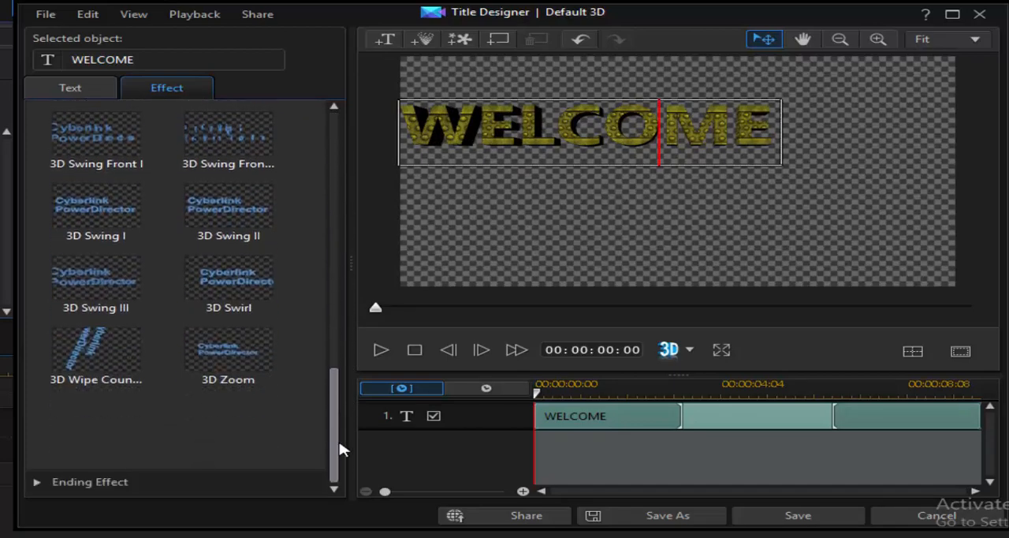
pyautogui.click(228, 374)
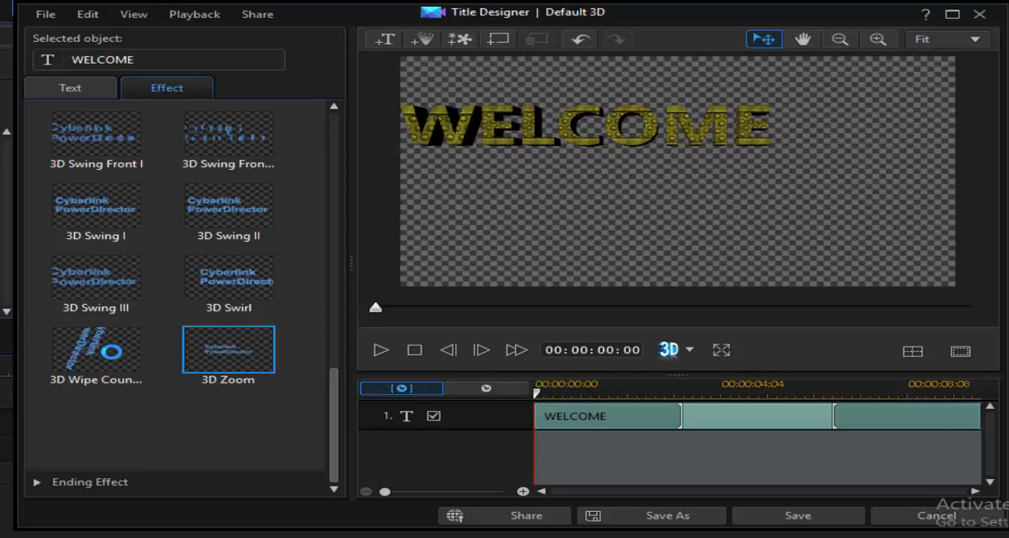
pyautogui.click(111, 351)
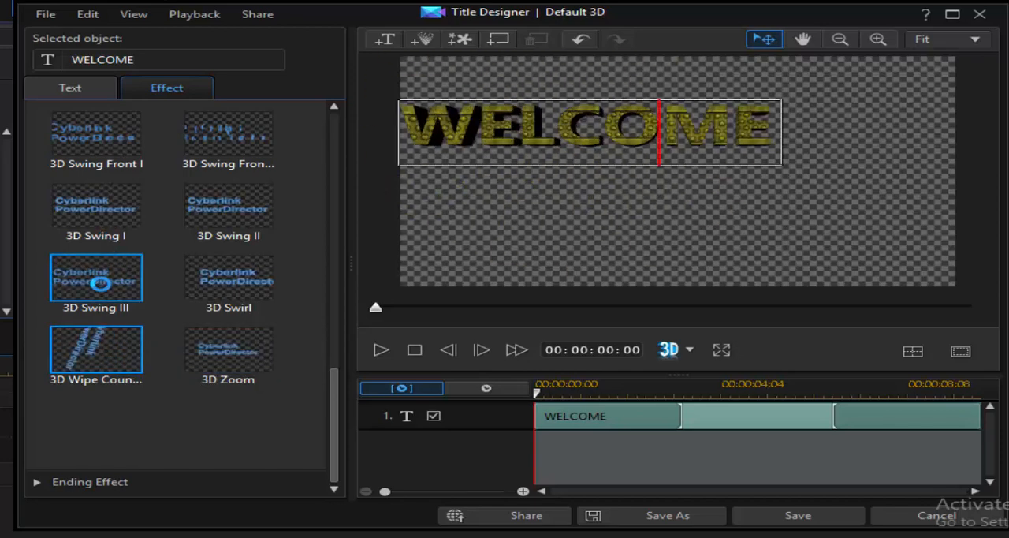
pyautogui.click(102, 288)
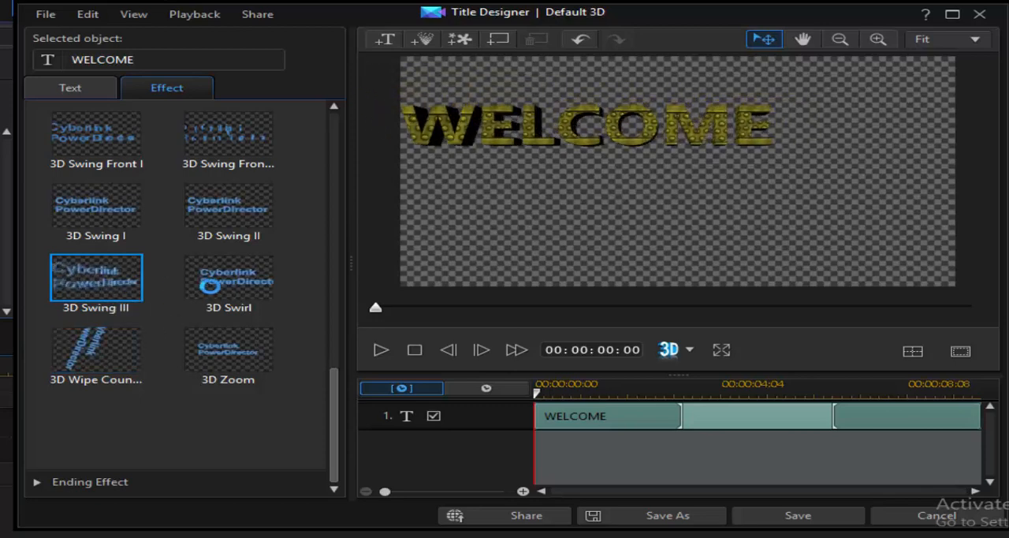
pyautogui.click(233, 280)
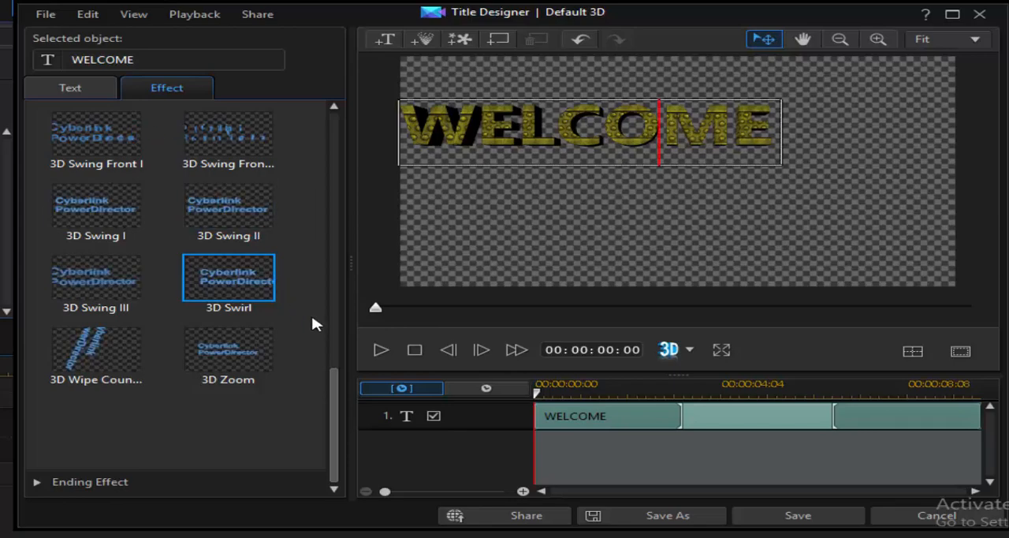
# - Try the second 3D Flip Horizontal and the 3D Flocking II starting effects, and apply 3D March to the WELCOME title
pyautogui.moveTo(337, 379); pyautogui.dragTo(367, 137)
pyautogui.click(228, 323)
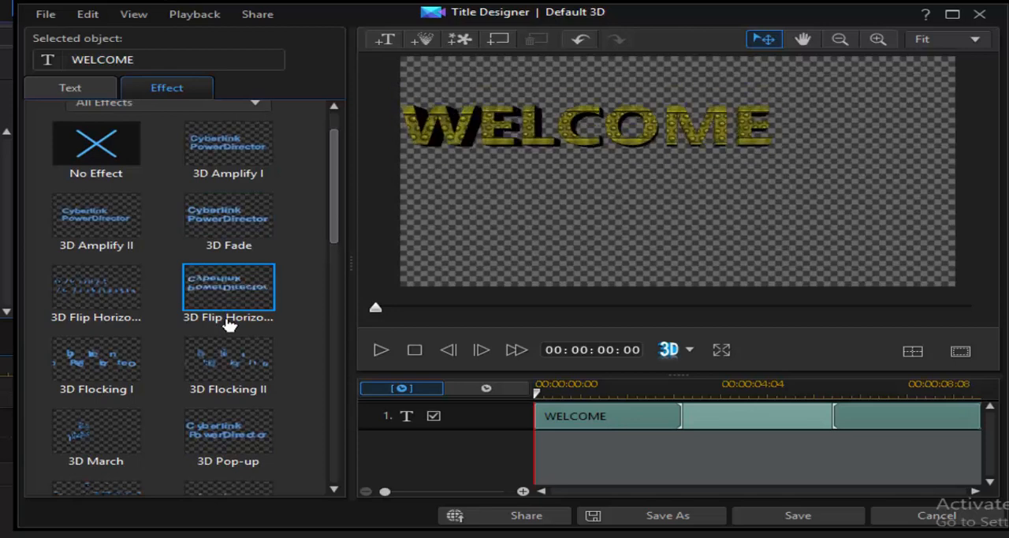
pyautogui.click(224, 386)
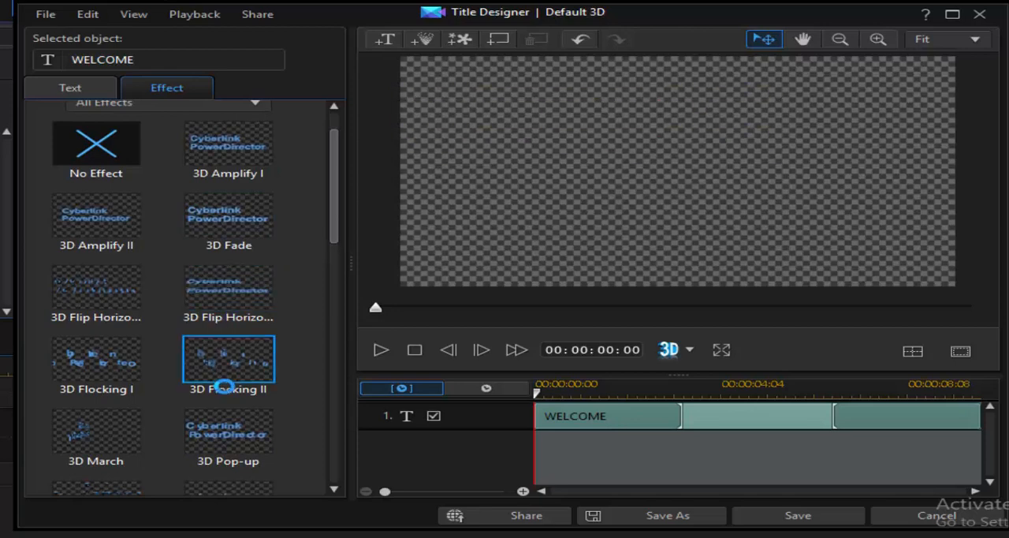
pyautogui.click(134, 439)
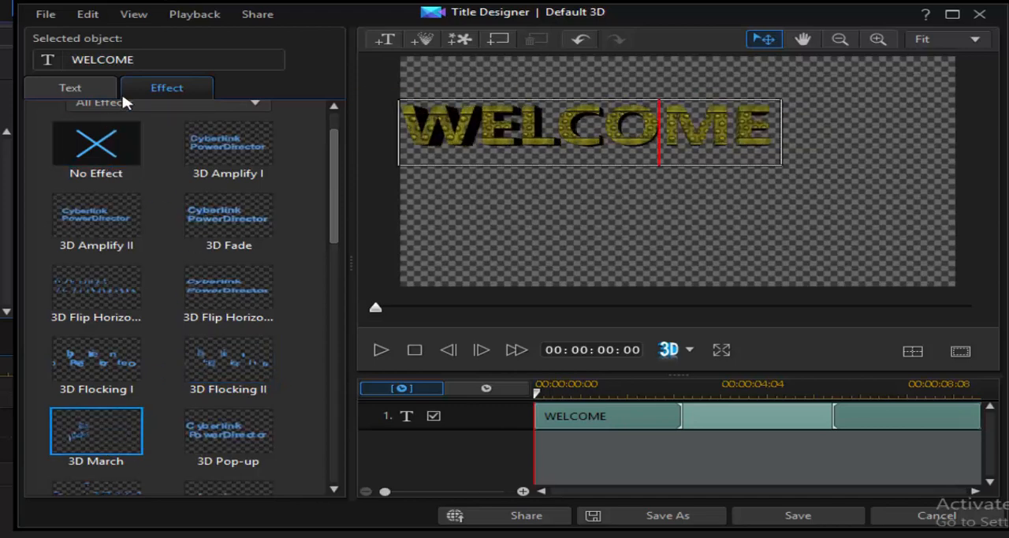
# - Apply the 3D Flocking I ending effect to the WELCOME title and preview the animation
pyautogui.moveTo(336, 182); pyautogui.dragTo(338, 144)
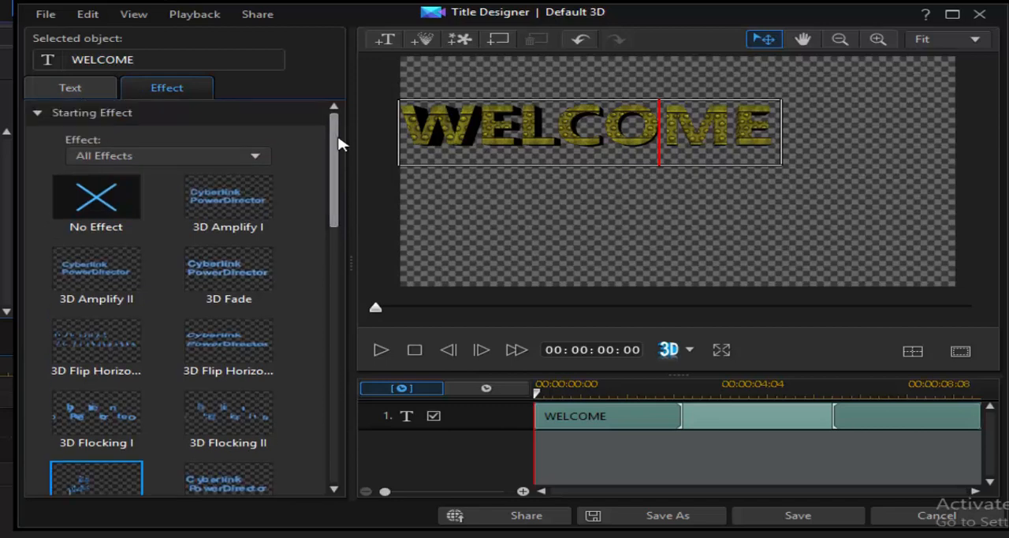
pyautogui.click(36, 113)
pyautogui.click(41, 138)
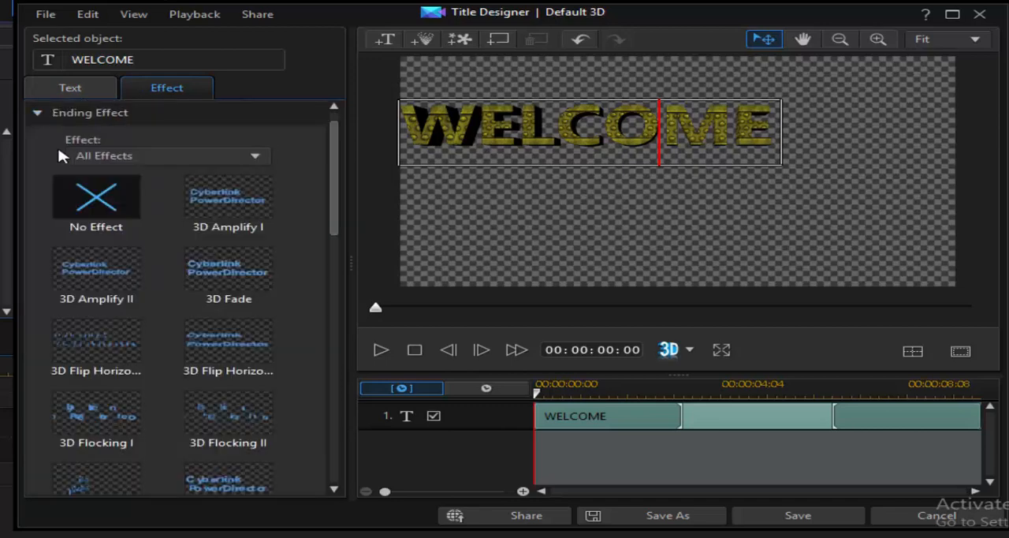
pyautogui.click(88, 423)
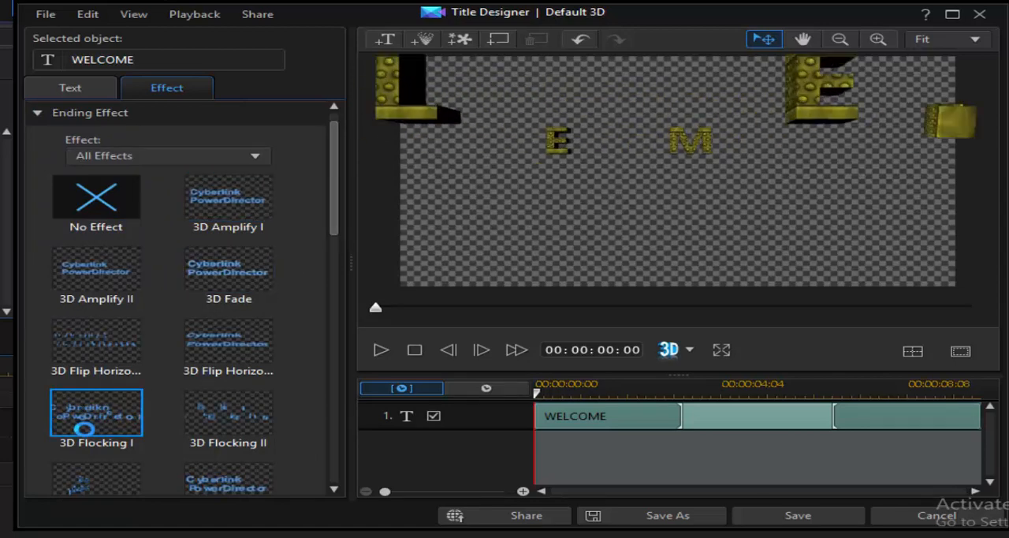
pyautogui.click(387, 352)
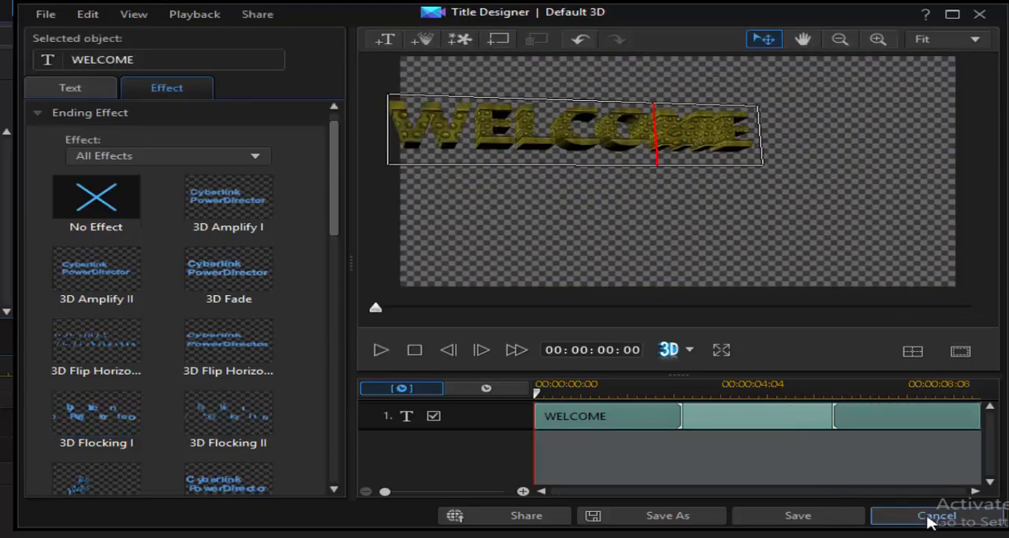
# - Discard the edited 3D title and create a new 2D title
pyautogui.click(902, 519)
pyautogui.click(560, 307)
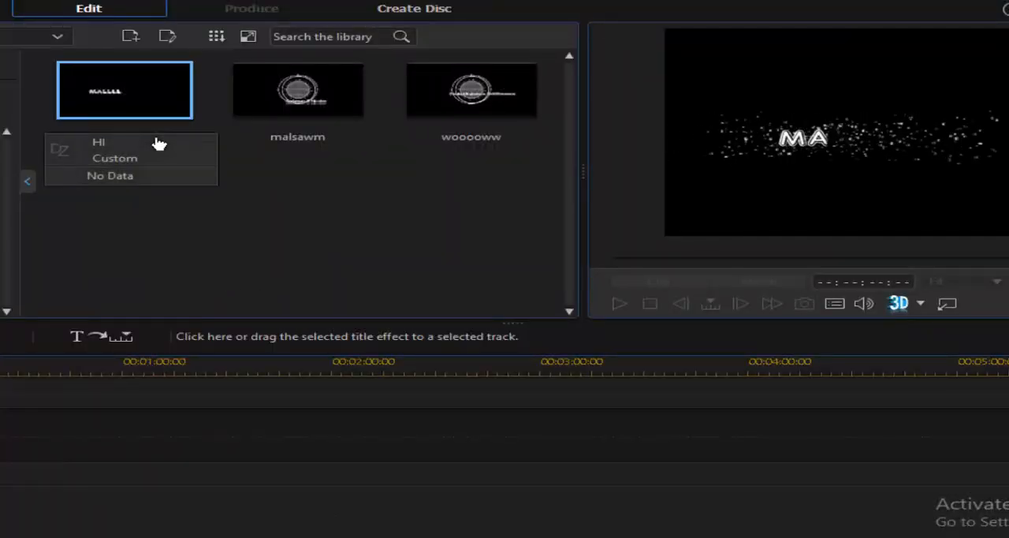
pyautogui.click(129, 38)
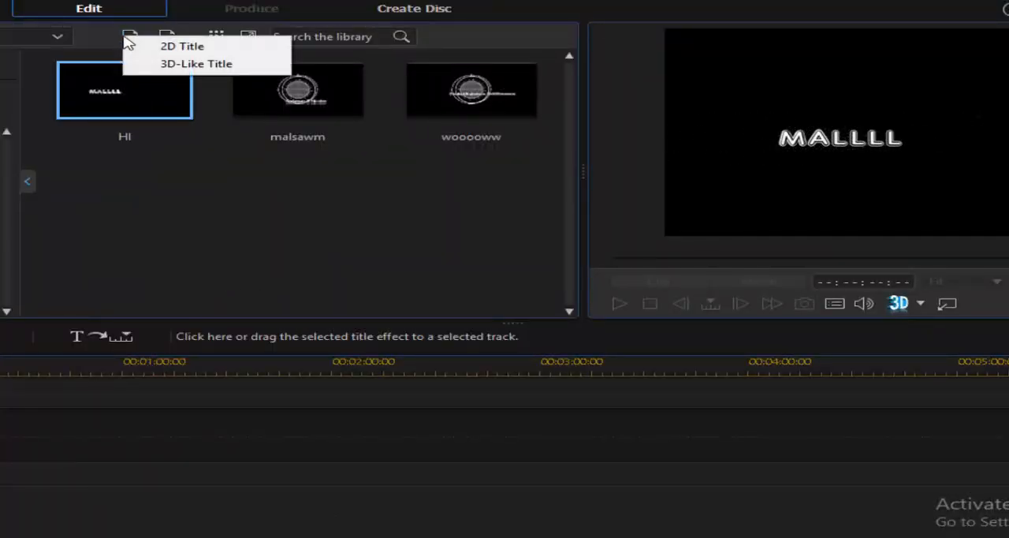
pyautogui.click(184, 48)
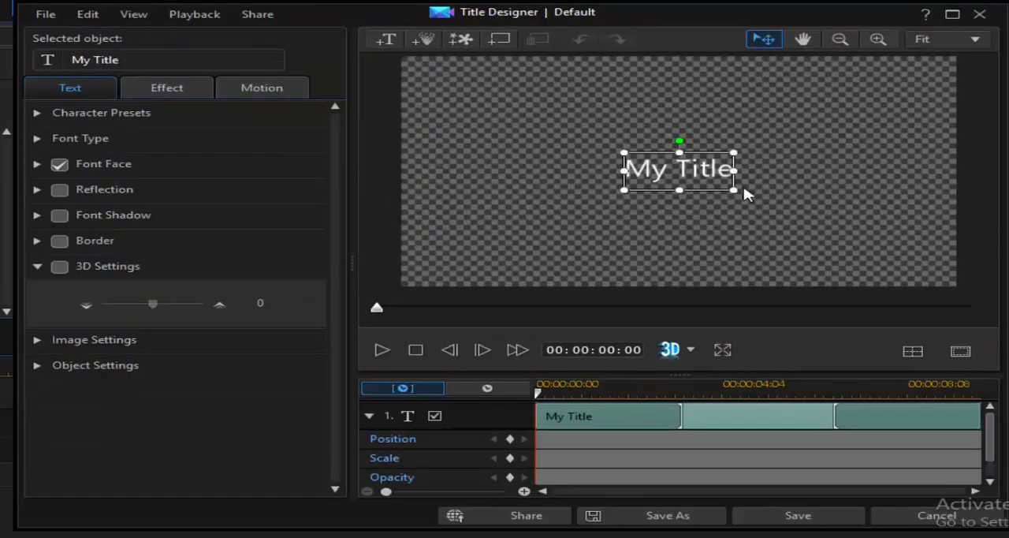
# - Enlarge the default title to more than twice its size and replace its text with WELCOME
pyautogui.moveTo(732, 190); pyautogui.dragTo(920, 243)
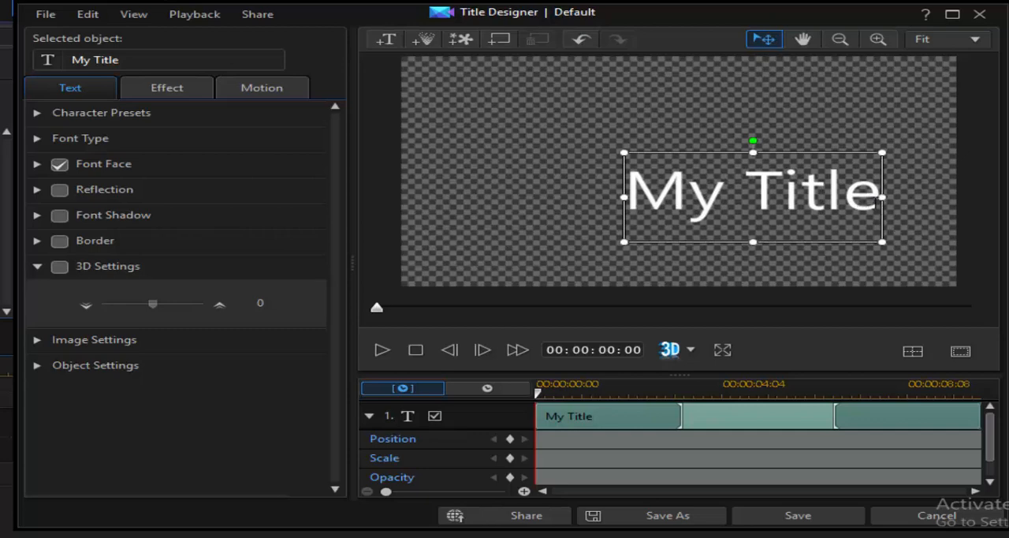
pyautogui.moveTo(881, 197); pyautogui.dragTo(603, 208)
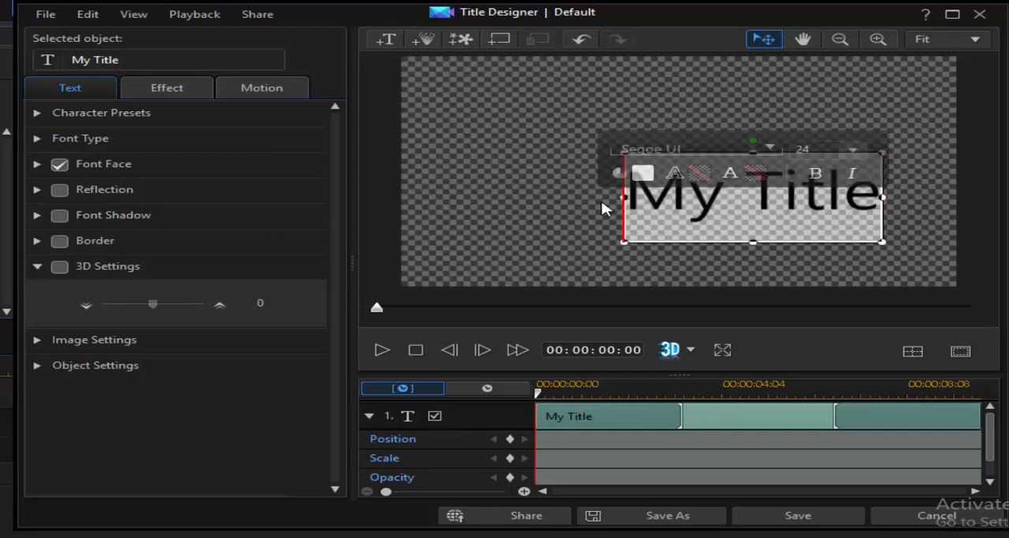
pyautogui.write('WEL')
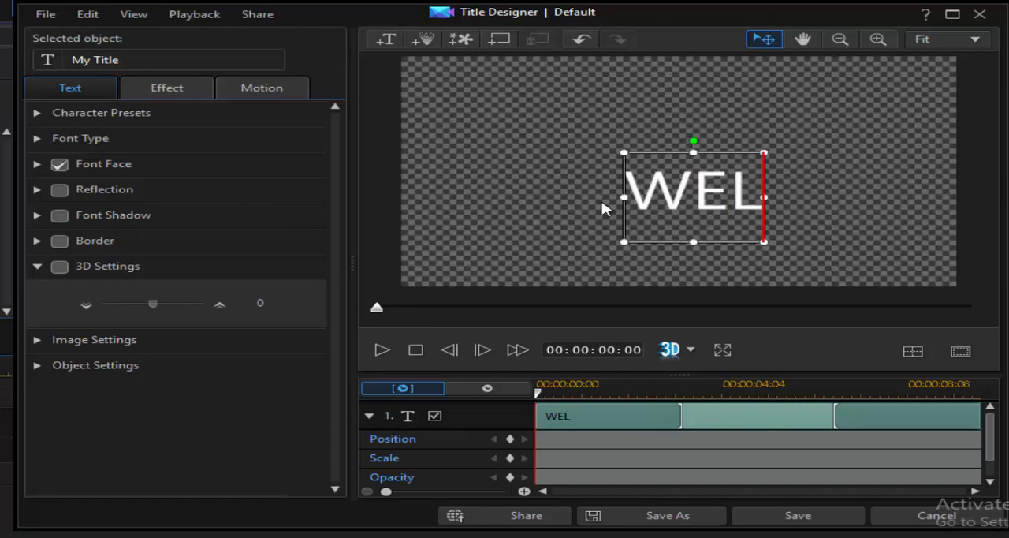
pyautogui.write('COME')
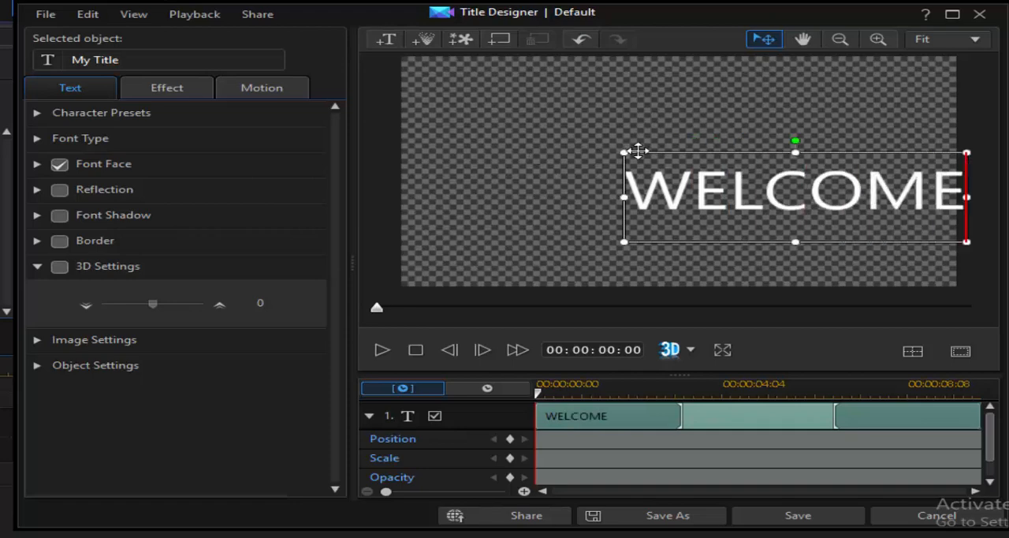
# - Move the WELCOME title slightly above the frame's centre and show its available motion paths
pyautogui.moveTo(638, 150); pyautogui.dragTo(496, 118)
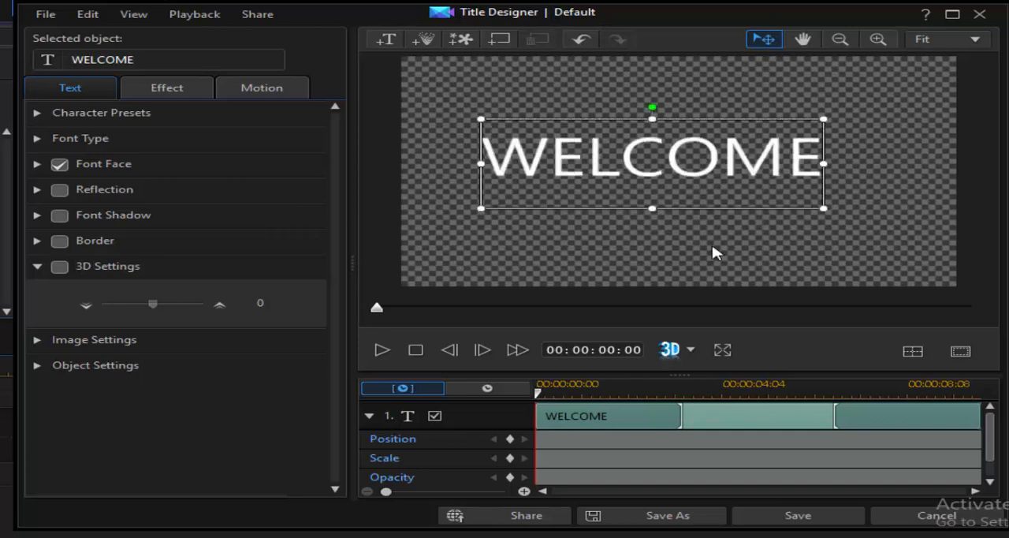
pyautogui.click(716, 252)
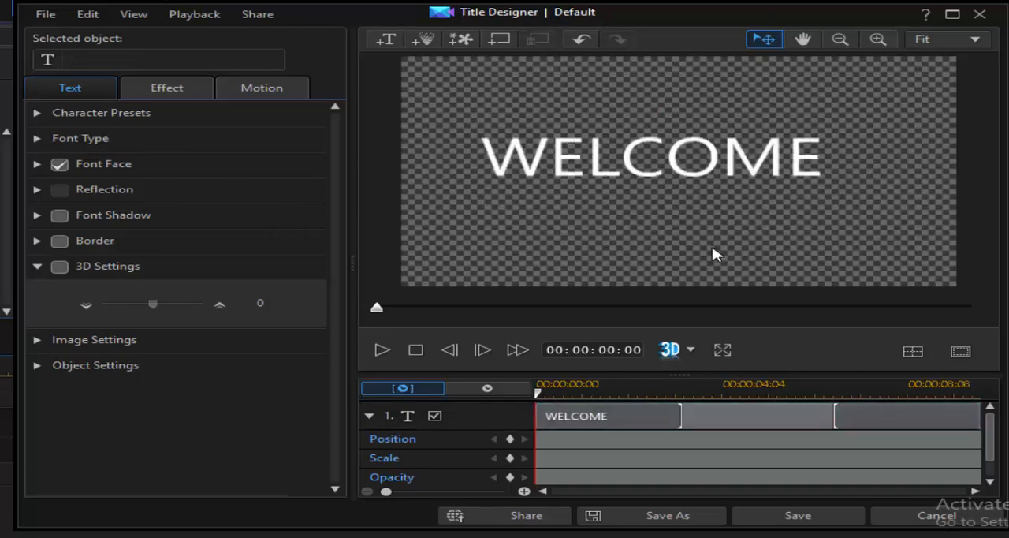
pyautogui.click(262, 85)
pyautogui.click(708, 151)
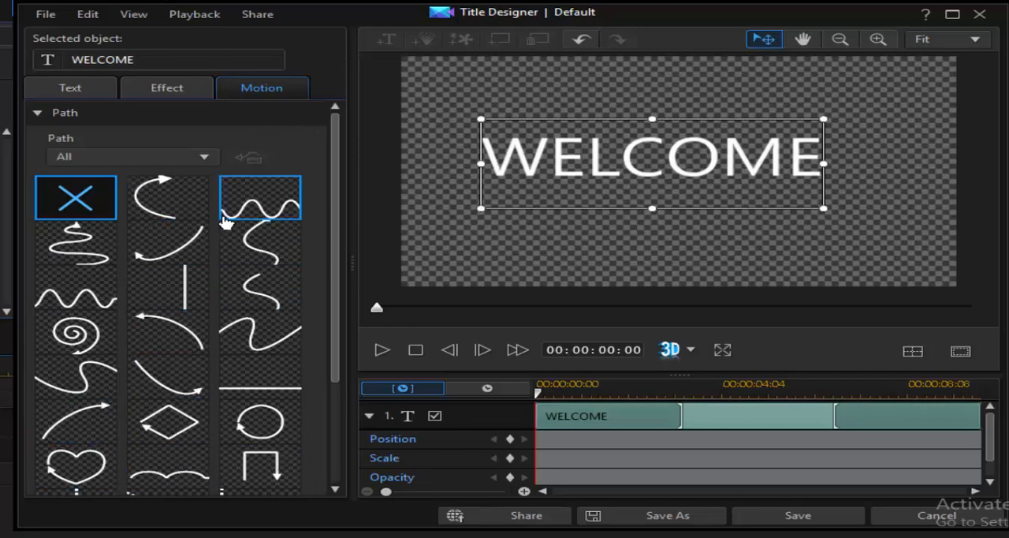
# - Apply the Beam Out - Down ending effect to the WELCOME title and collapse the ending effects
pyautogui.click(168, 89)
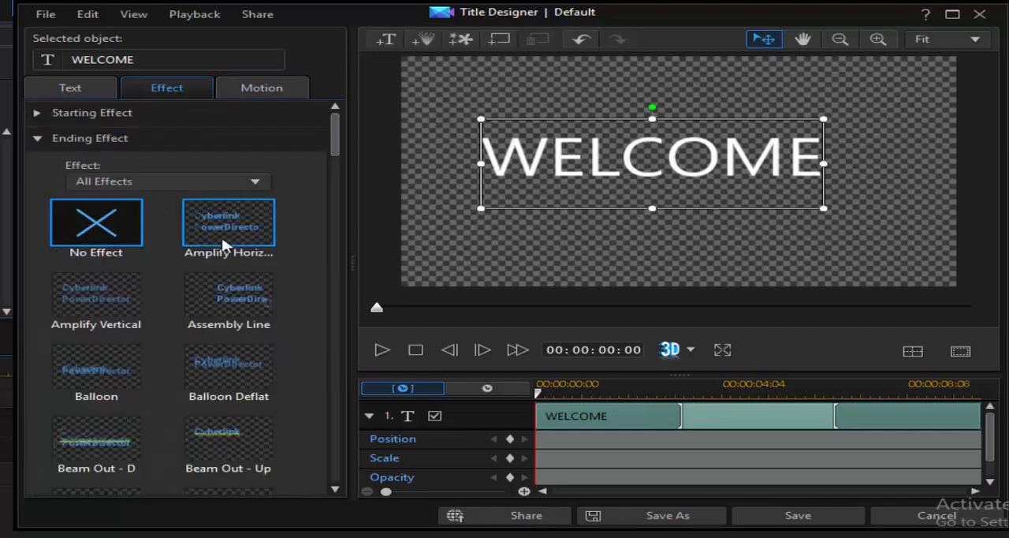
pyautogui.scroll(-2, 184, 387)
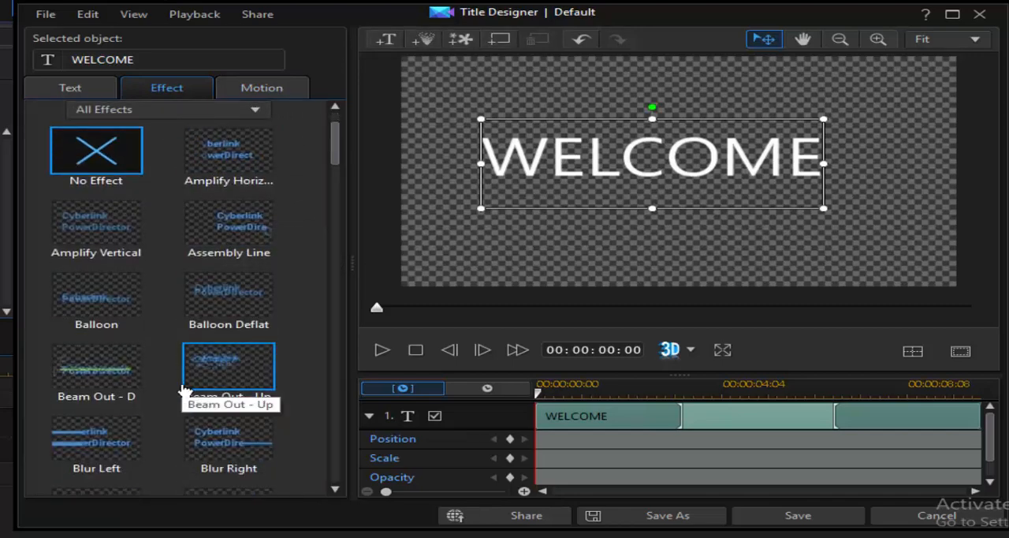
pyautogui.scroll(-1, 183, 388)
pyautogui.click(90, 335)
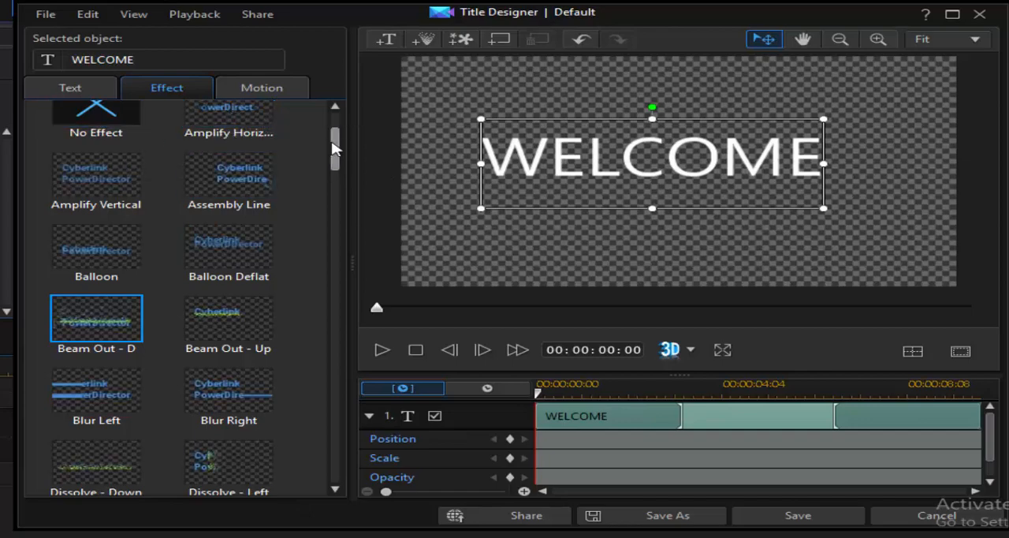
pyautogui.scroll(3, 338, 126)
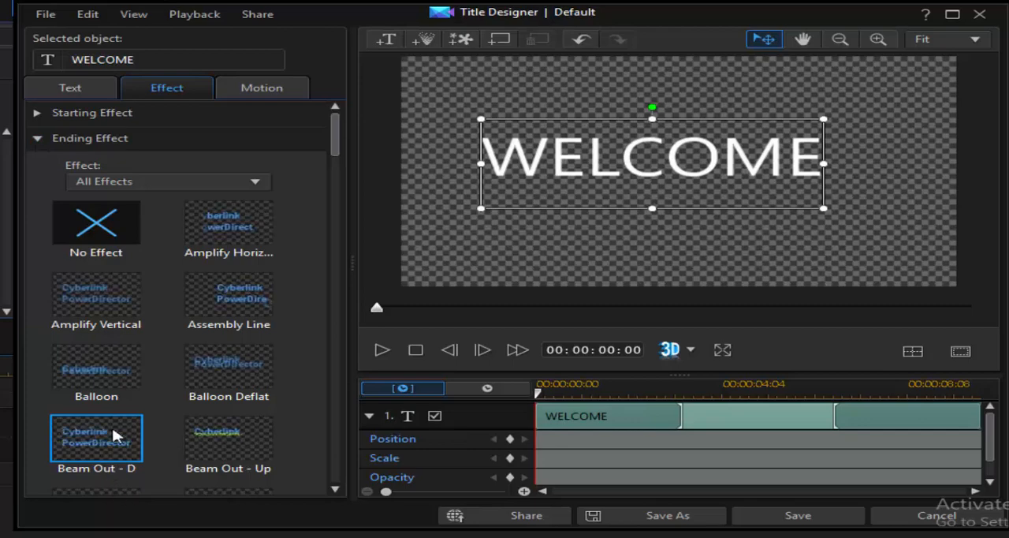
pyautogui.click(41, 136)
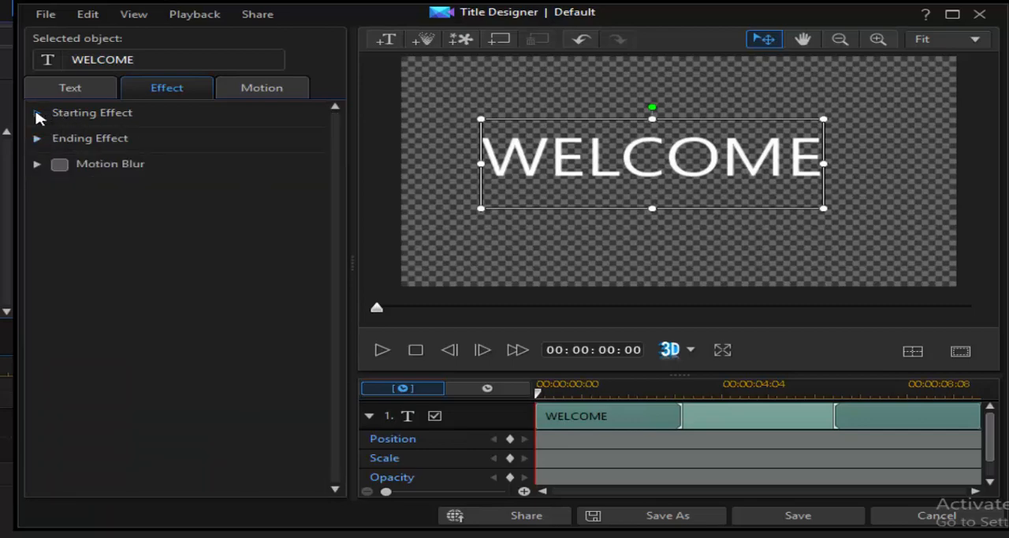
# - Apply the Beam In - Up starting effect to the WELCOME title and collapse the starting effects
pyautogui.click(46, 123)
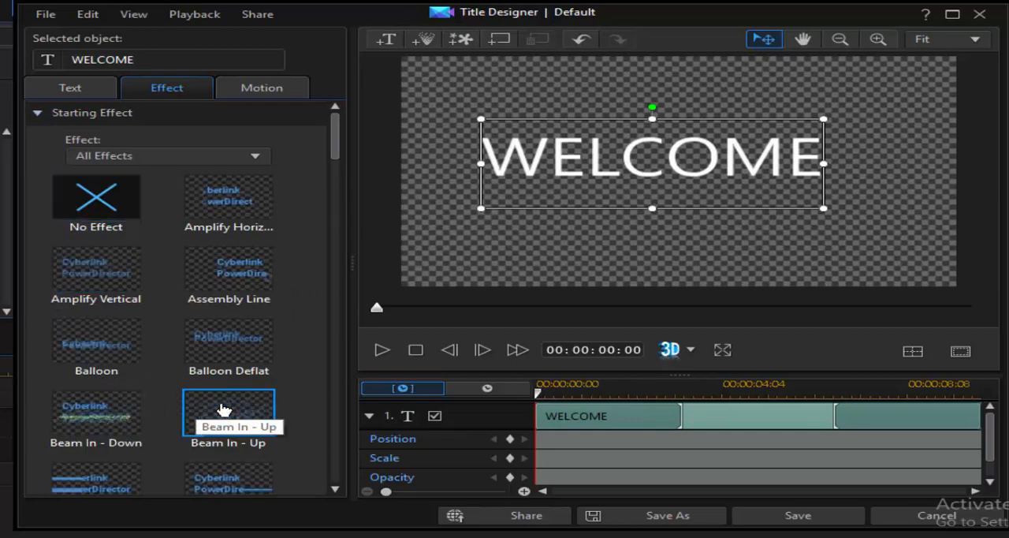
pyautogui.click(223, 408)
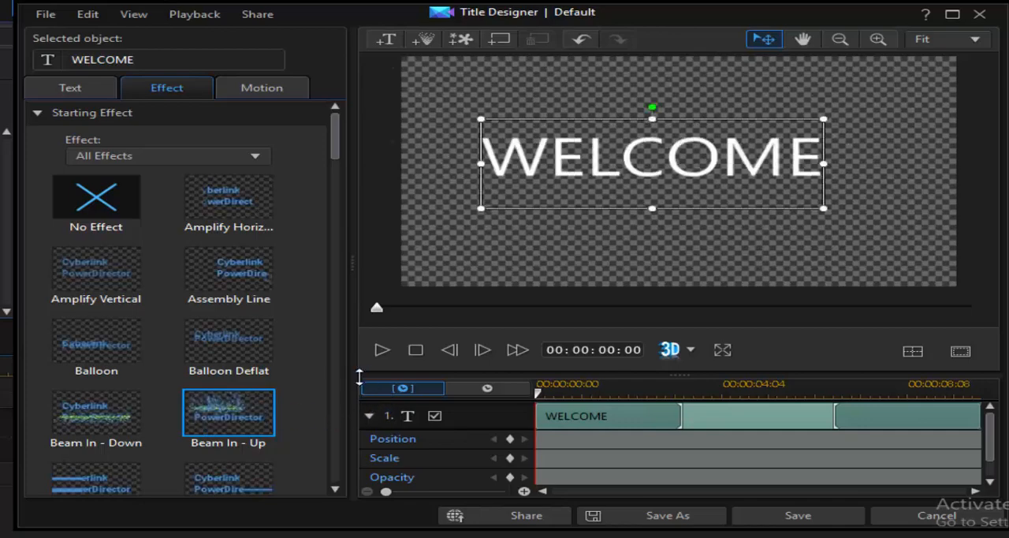
pyautogui.click(37, 114)
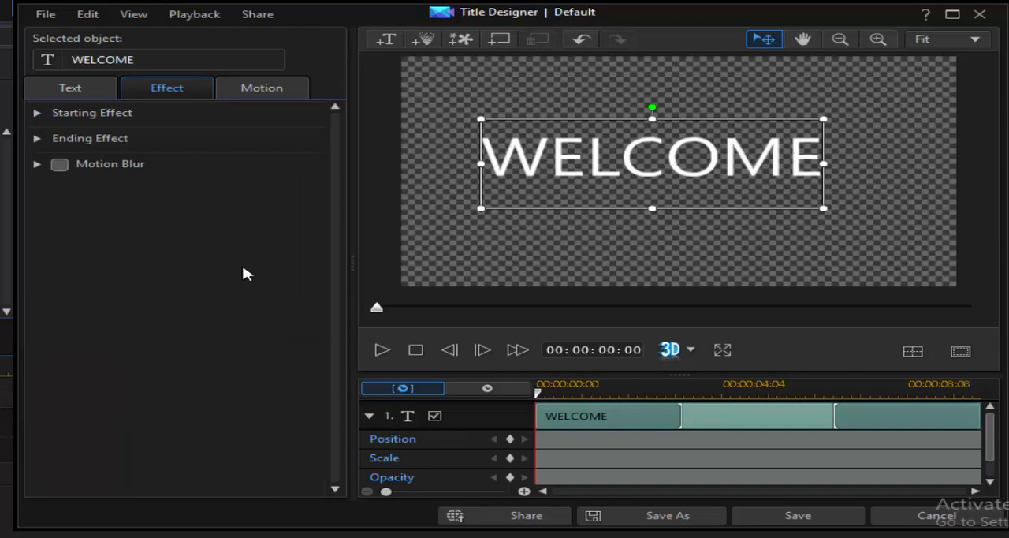
# - Try Motion Blur on the WELCOME title with a blur length of 2.00
pyautogui.click(67, 167)
pyautogui.click(37, 164)
pyautogui.moveTo(145, 221); pyautogui.dragTo(443, 257)
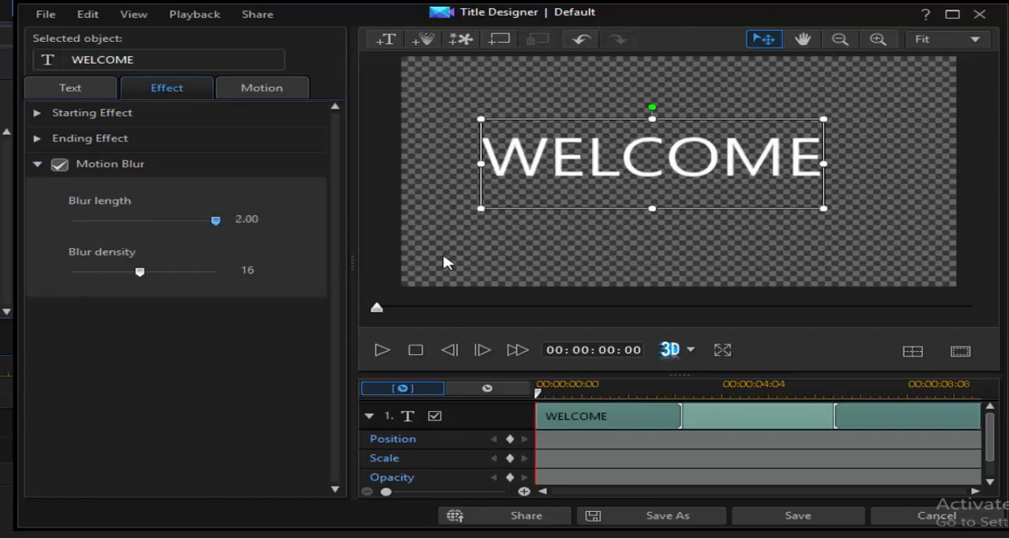
pyautogui.moveTo(286, 264); pyautogui.dragTo(219, 264)
# - Shorten the starting effect to end at about 00:00:01:06 and make the ending effect start at about 00:00:09:00
pyautogui.moveTo(377, 308); pyautogui.dragTo(552, 329)
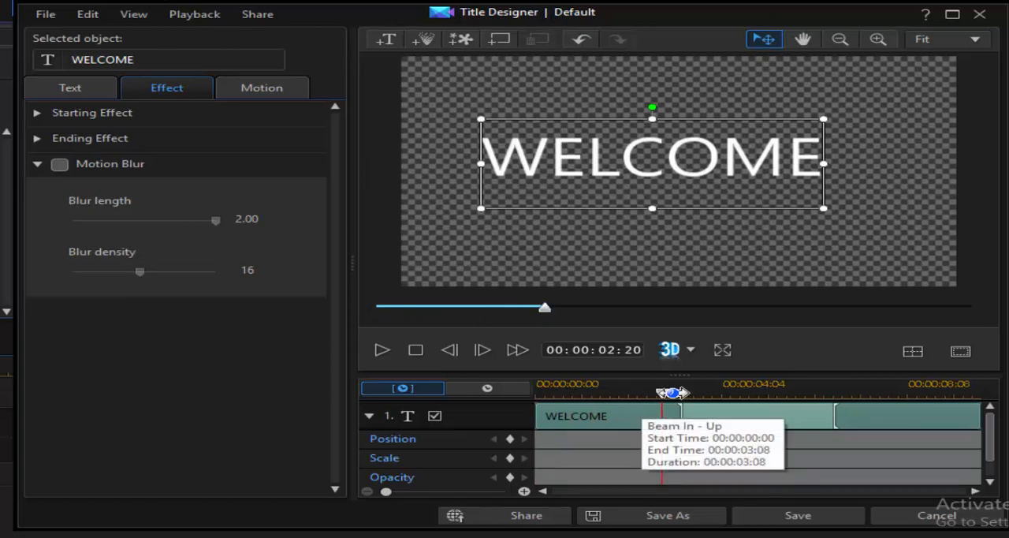
pyautogui.moveTo(662, 394); pyautogui.dragTo(688, 403)
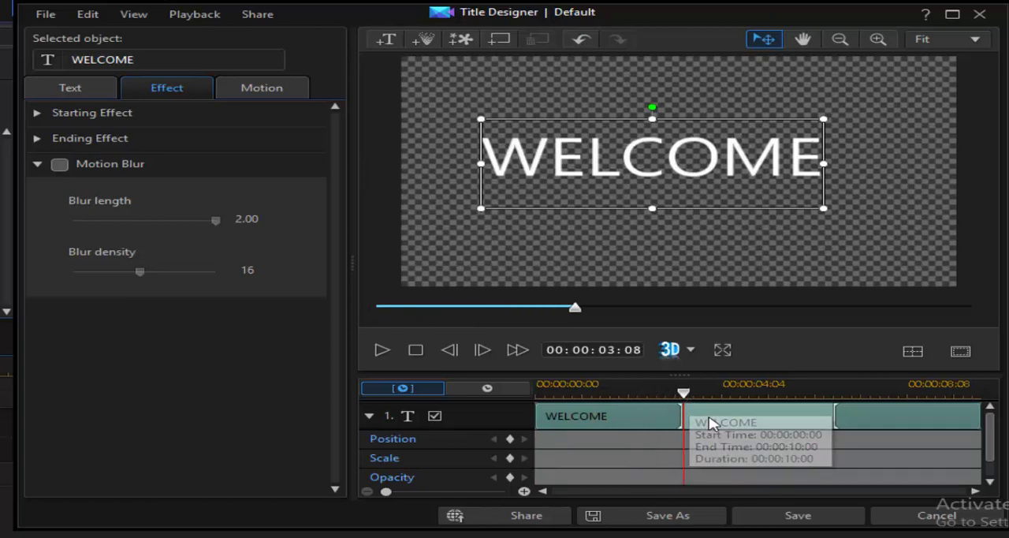
pyautogui.moveTo(682, 416); pyautogui.dragTo(593, 415)
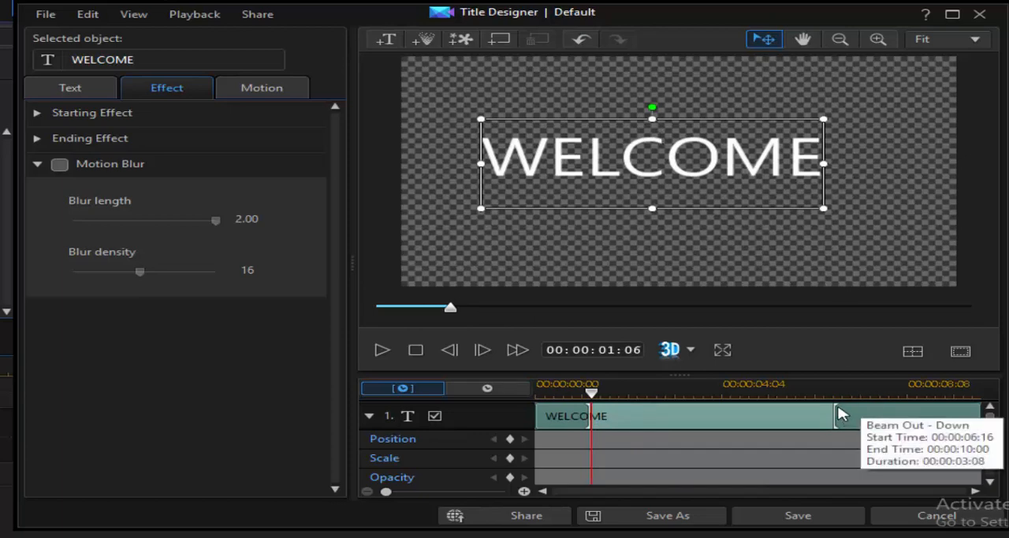
pyautogui.moveTo(836, 411); pyautogui.dragTo(937, 421)
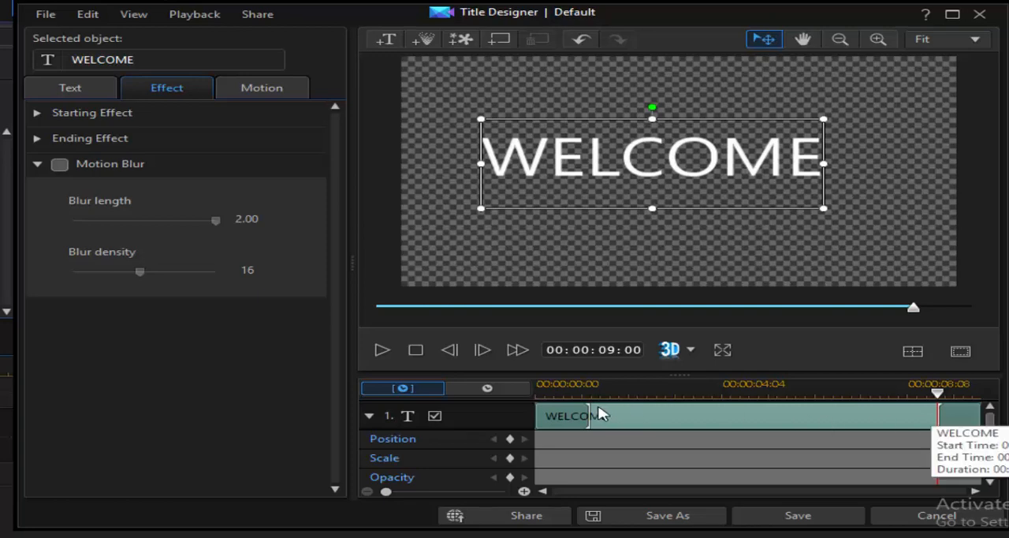
# - Extend the Beam In - Up starting effect to about 00:00:06:10 and play the title from near its beginning
pyautogui.moveTo(757, 415); pyautogui.dragTo(824, 418)
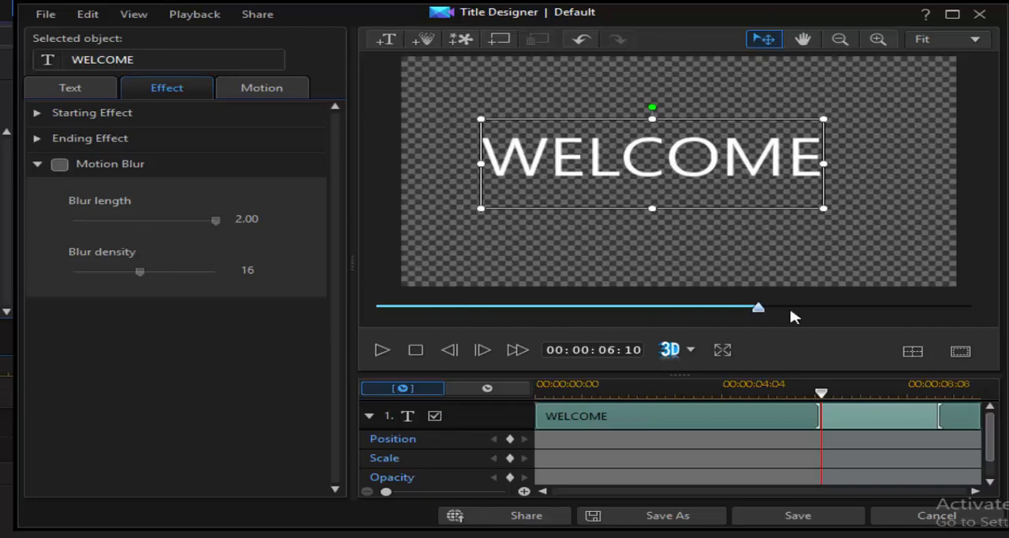
pyautogui.moveTo(758, 310); pyautogui.dragTo(405, 344)
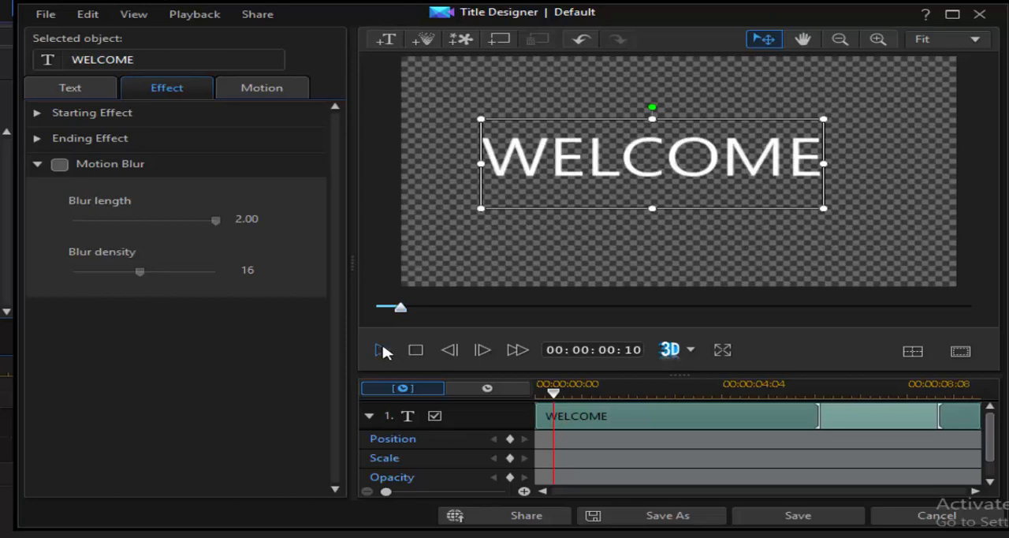
pyautogui.click(383, 351)
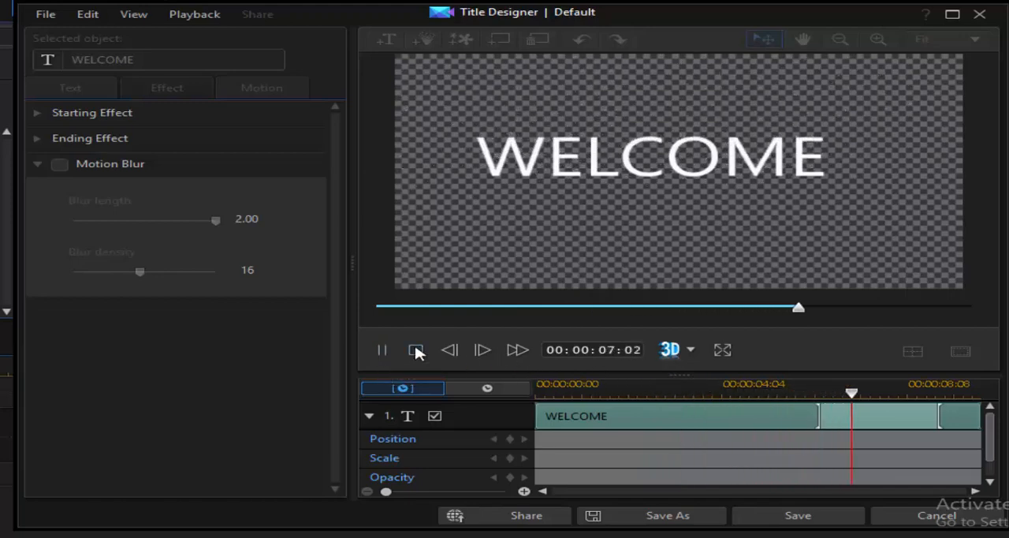
pyautogui.click(417, 351)
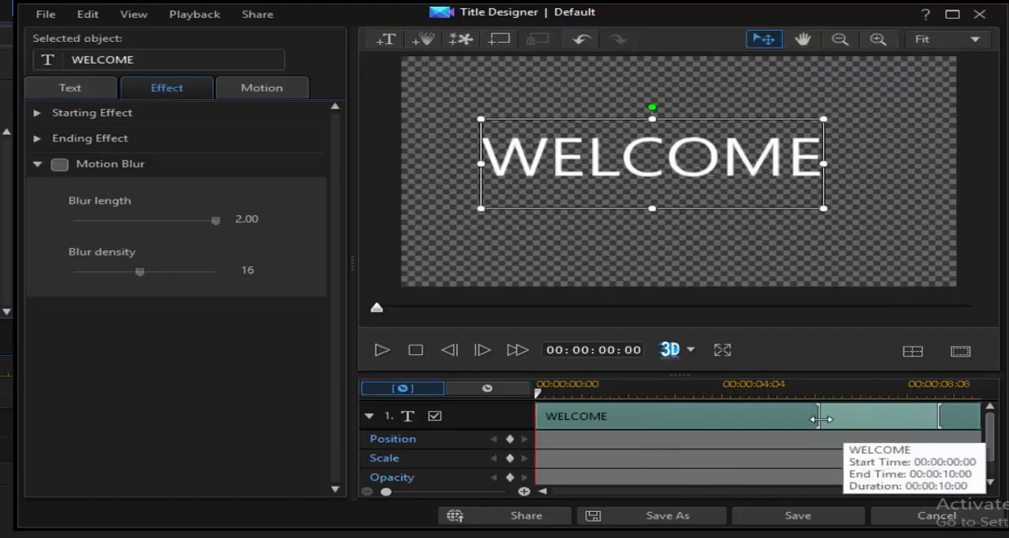
# - Shorten the Beam In - Up starting effect to end at 00:00:01:09 and preview the title
pyautogui.moveTo(816, 416); pyautogui.dragTo(597, 426)
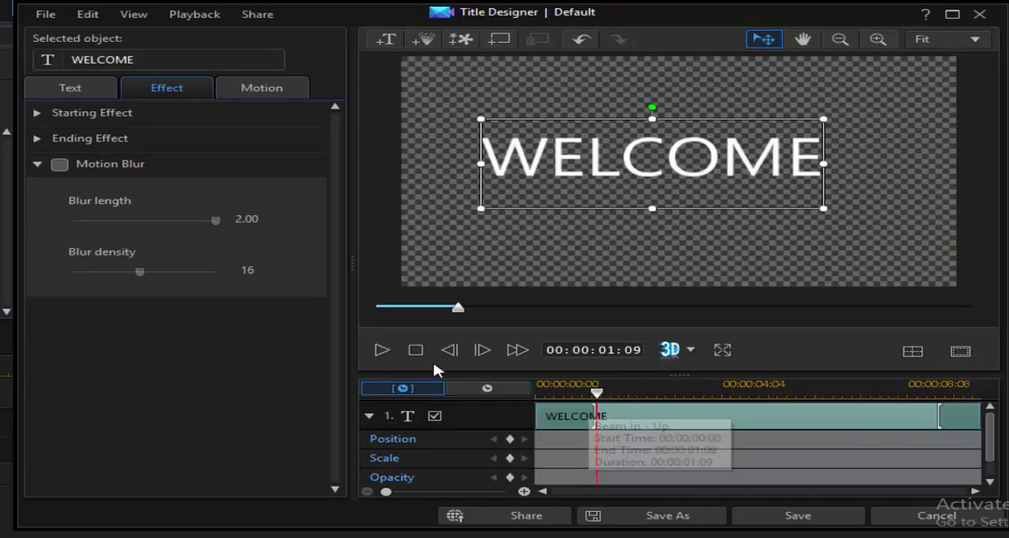
pyautogui.click(392, 356)
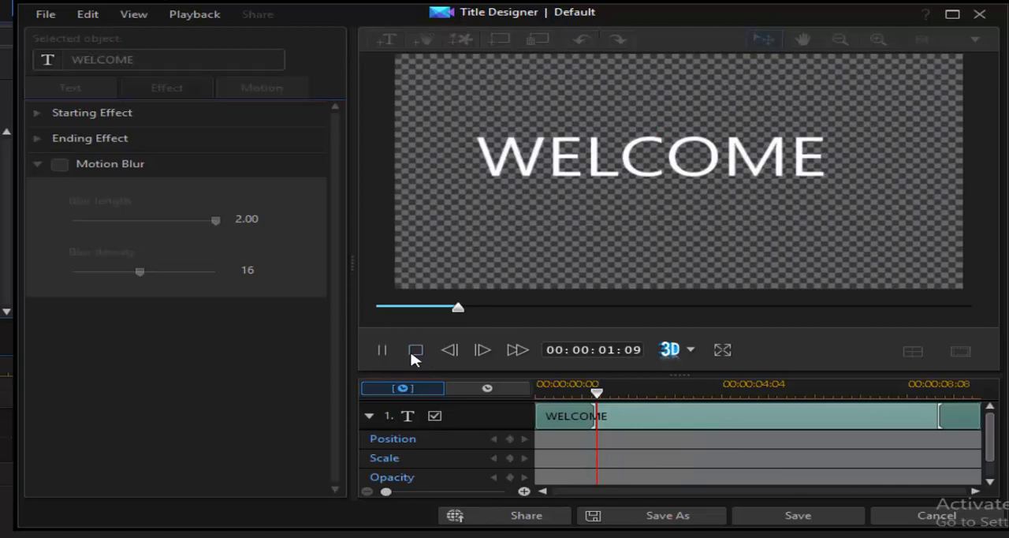
pyautogui.click(413, 352)
pyautogui.click(383, 352)
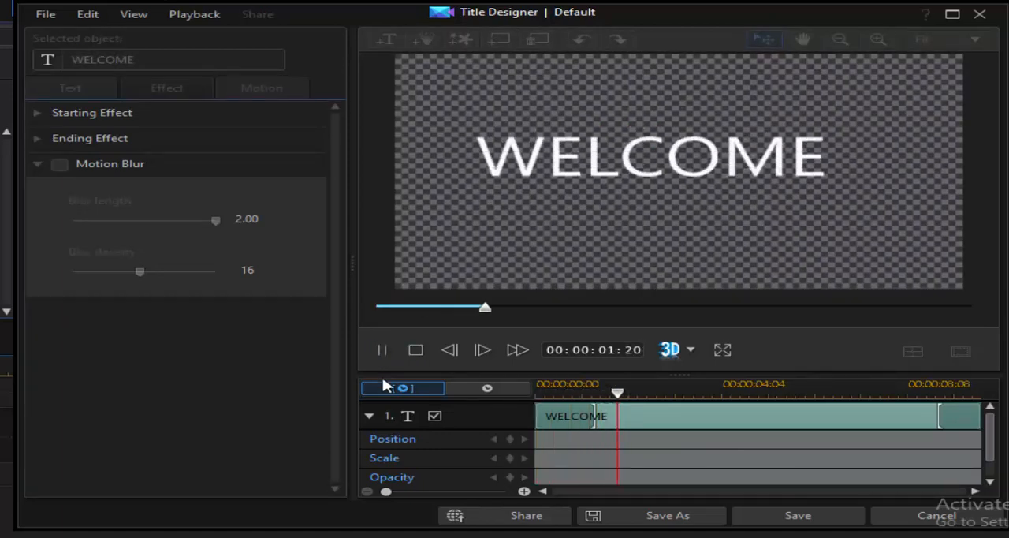
pyautogui.click(416, 354)
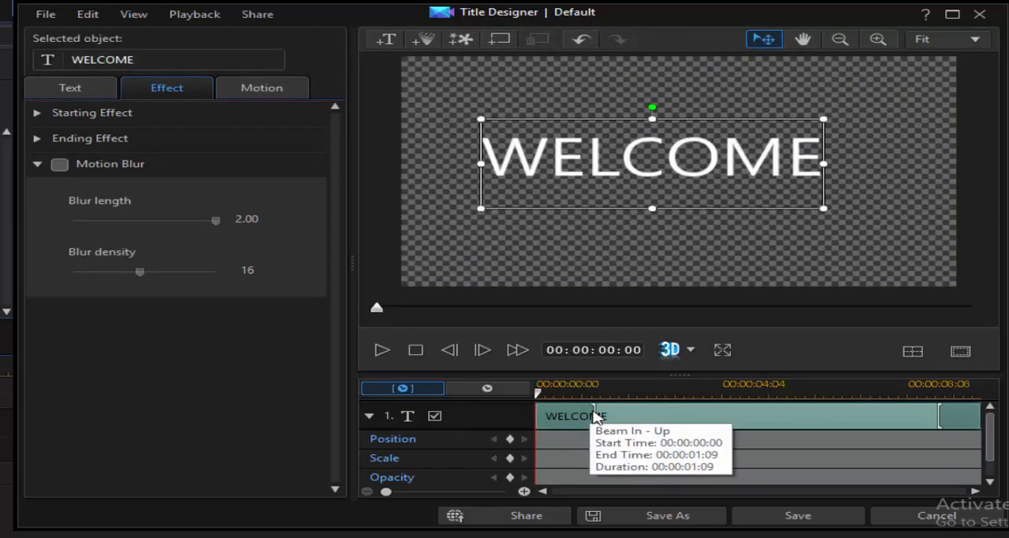
# - Retime the starting effect to end at about 00:00:03:17 and the ending effect to begin at 00:00:07:00, and save the title as a named custom template
pyautogui.moveTo(595, 418); pyautogui.dragTo(700, 416)
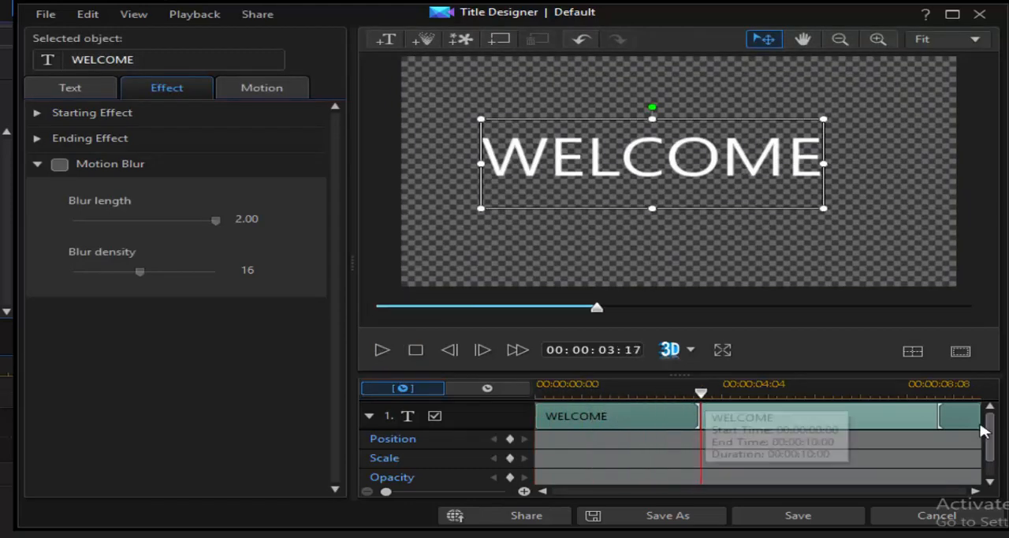
pyautogui.moveTo(938, 417); pyautogui.dragTo(849, 414)
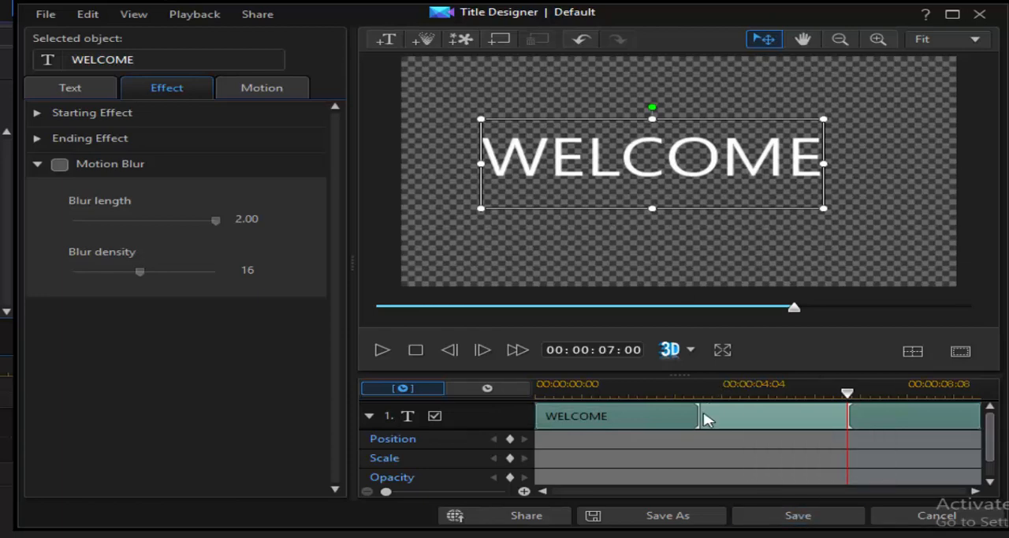
pyautogui.click(771, 520)
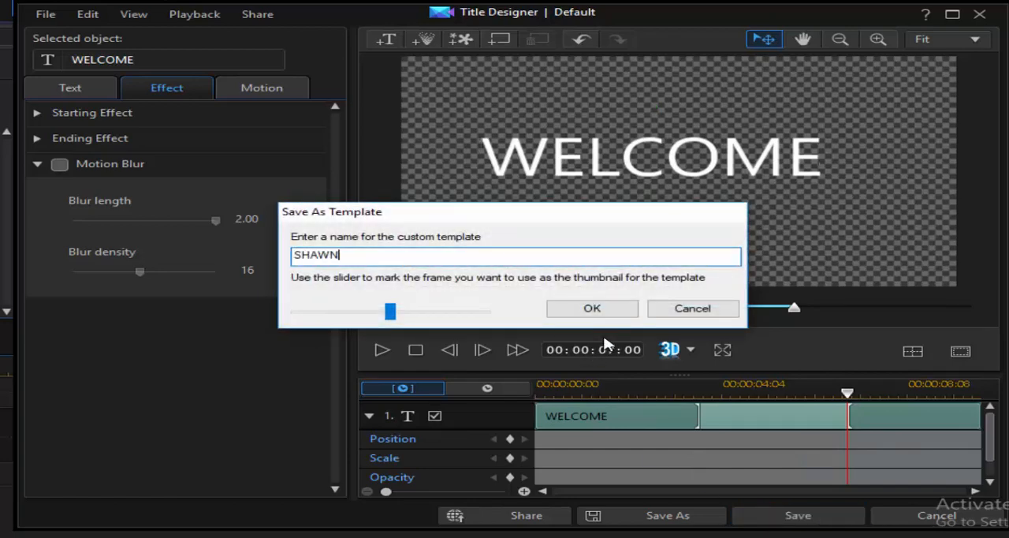
pyautogui.press('Return')
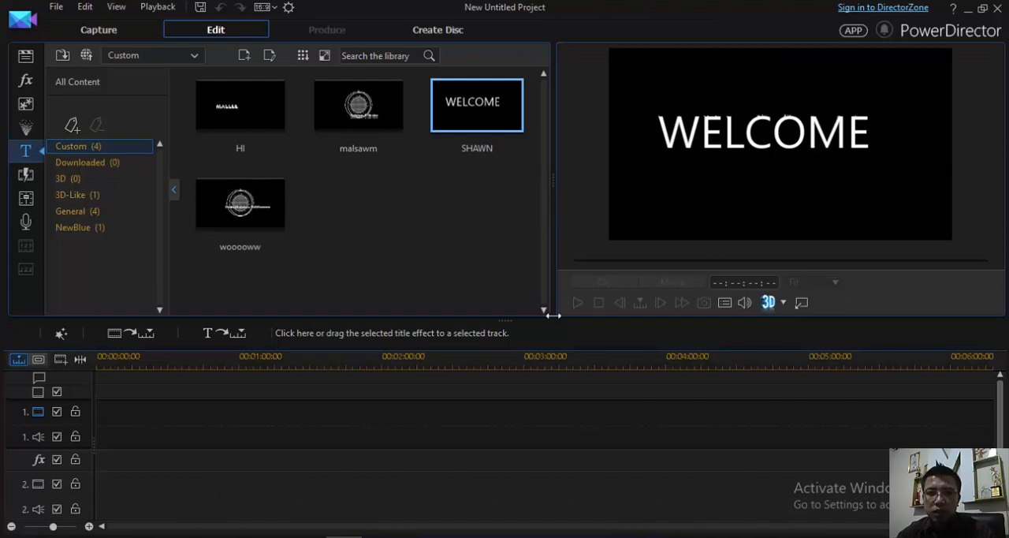
# - Enlarge the preview area beside the title library and open the custom WELCOME template in the Title Designer
pyautogui.moveTo(553, 314); pyautogui.dragTo(446, 311)
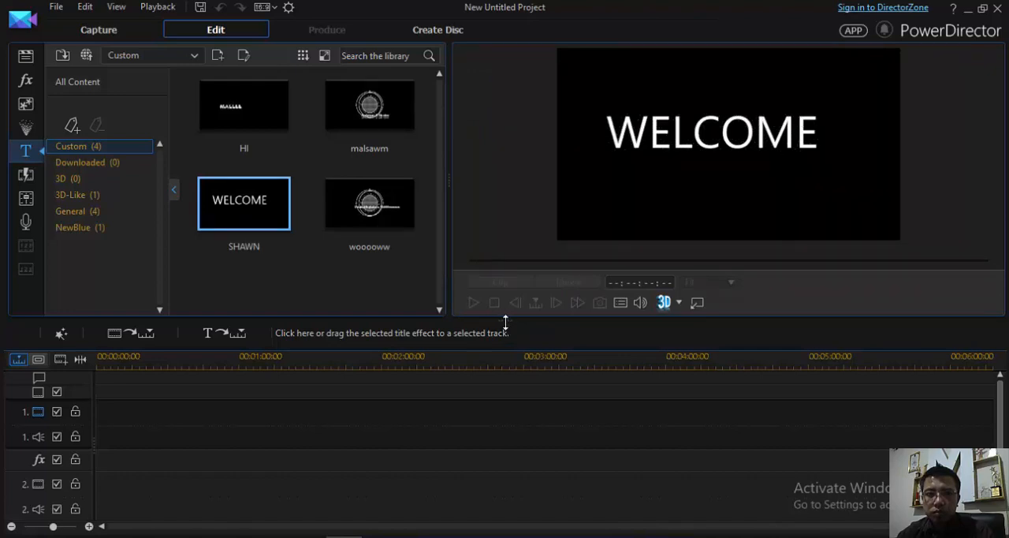
pyautogui.moveTo(504, 380); pyautogui.dragTo(504, 443)
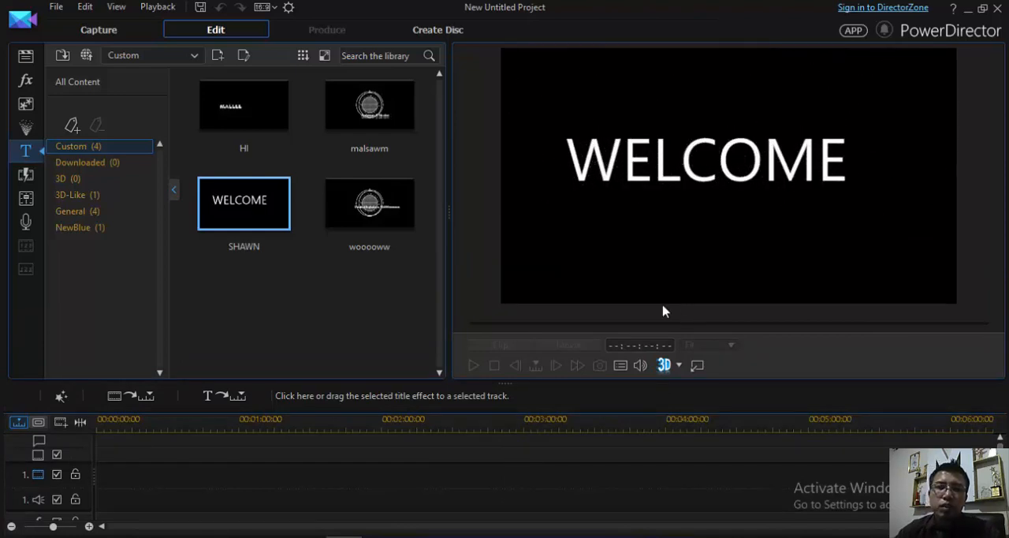
pyautogui.click(218, 55)
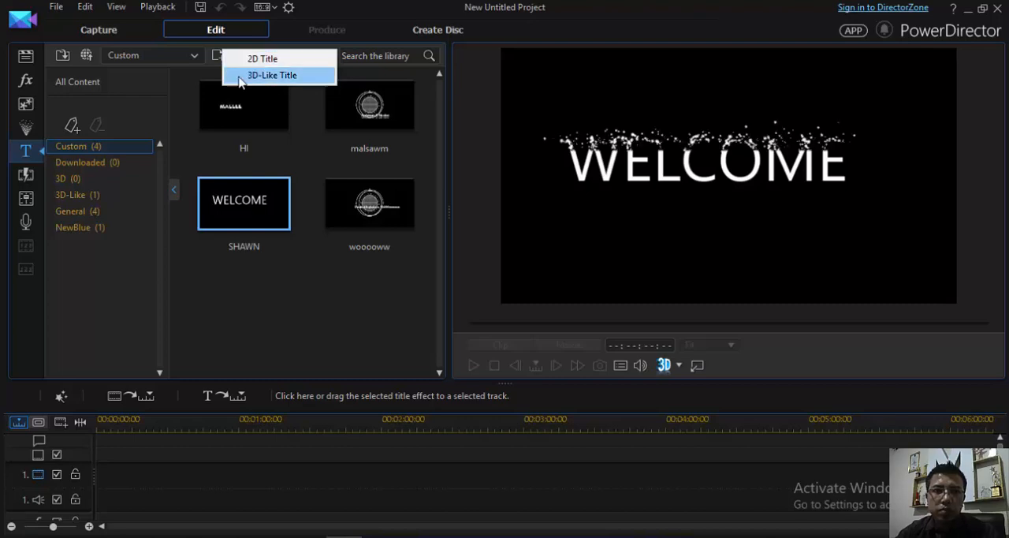
pyautogui.click(213, 51)
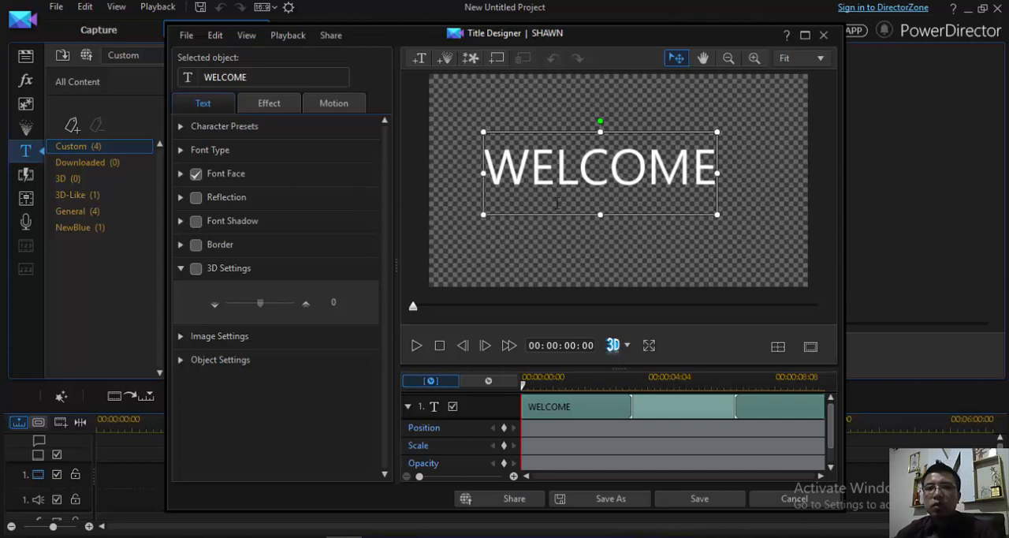
# - Insert the Maple particle effect into the WELCOME title
pyautogui.click(442, 63)
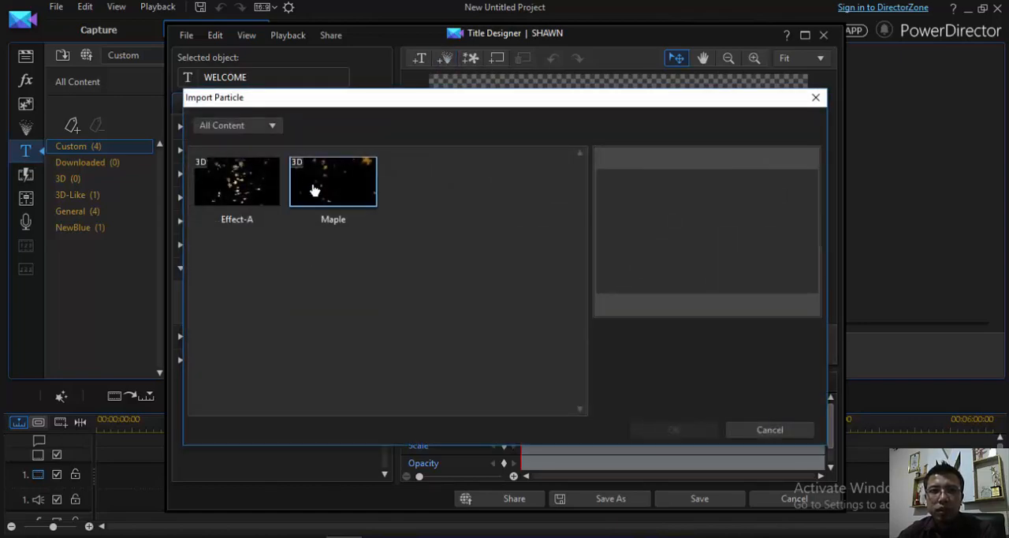
pyautogui.click(314, 190)
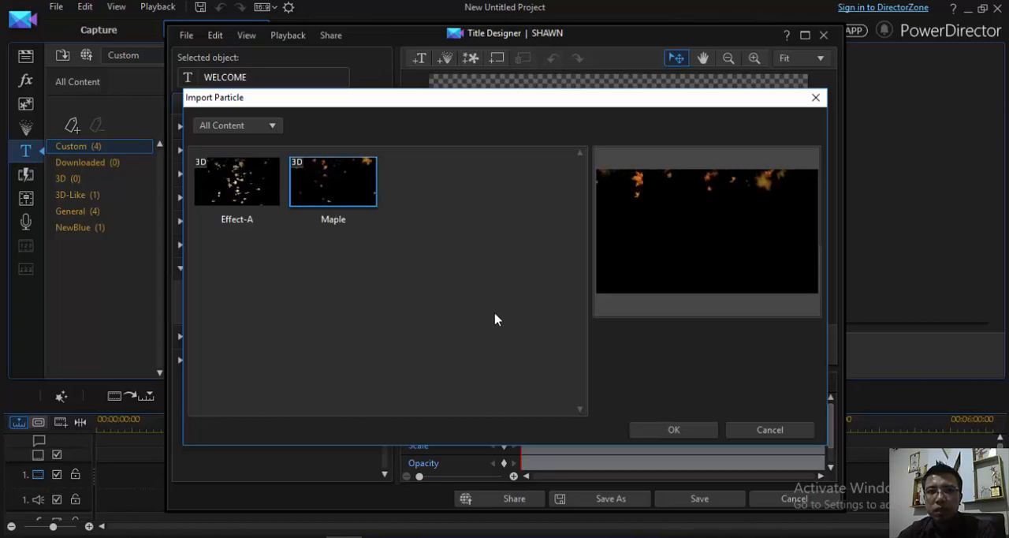
pyautogui.click(674, 431)
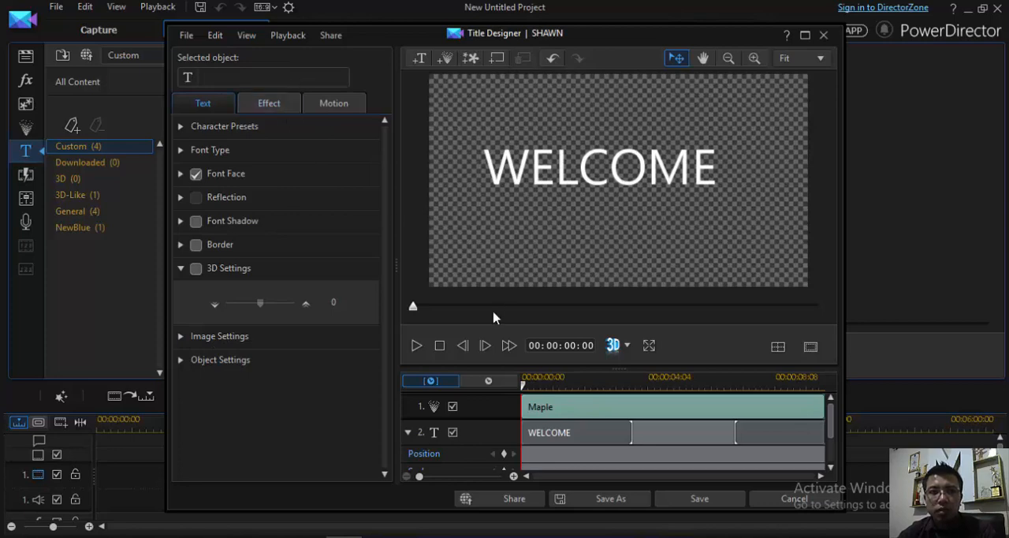
# - Examine which effect, motion, image and object settings are available for the Maple particle compared with the WELCOME text
pyautogui.click(262, 107)
pyautogui.click(332, 111)
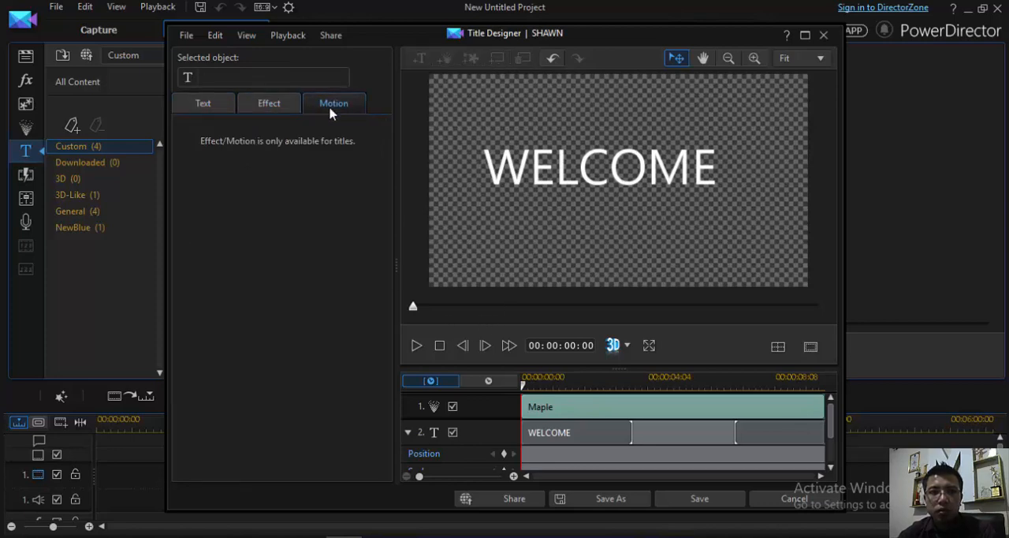
pyautogui.click(301, 113)
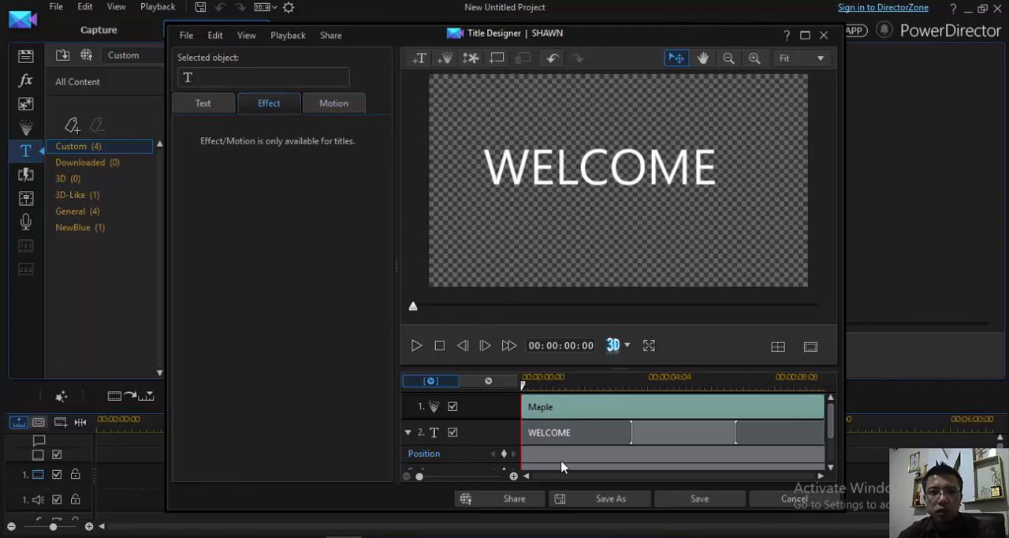
pyautogui.click(576, 433)
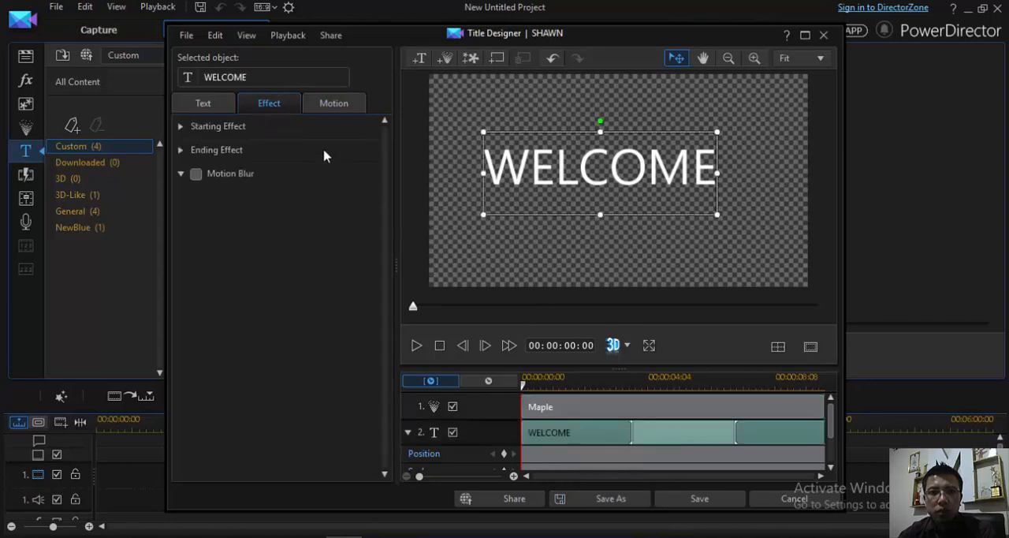
pyautogui.click(590, 407)
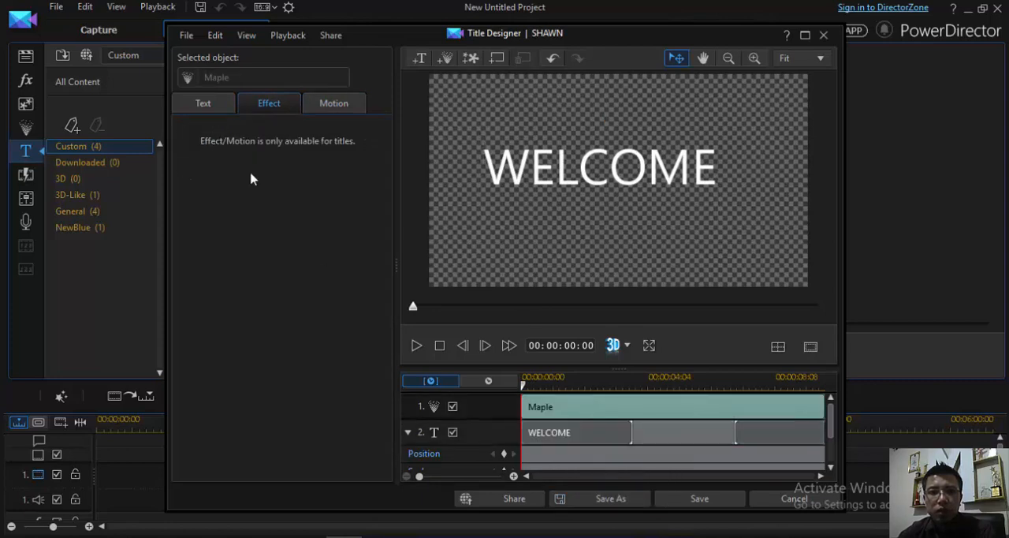
pyautogui.click(210, 104)
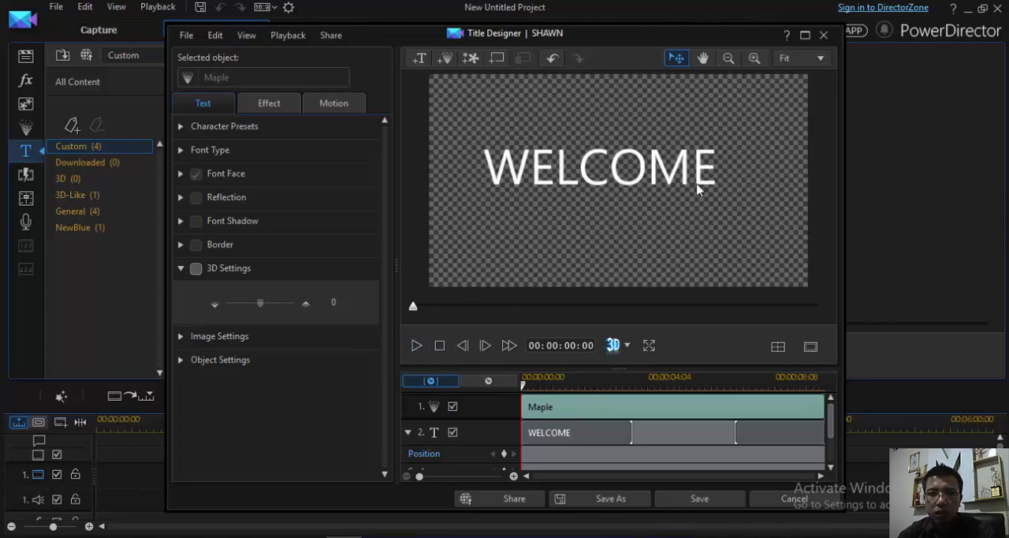
pyautogui.press('space')
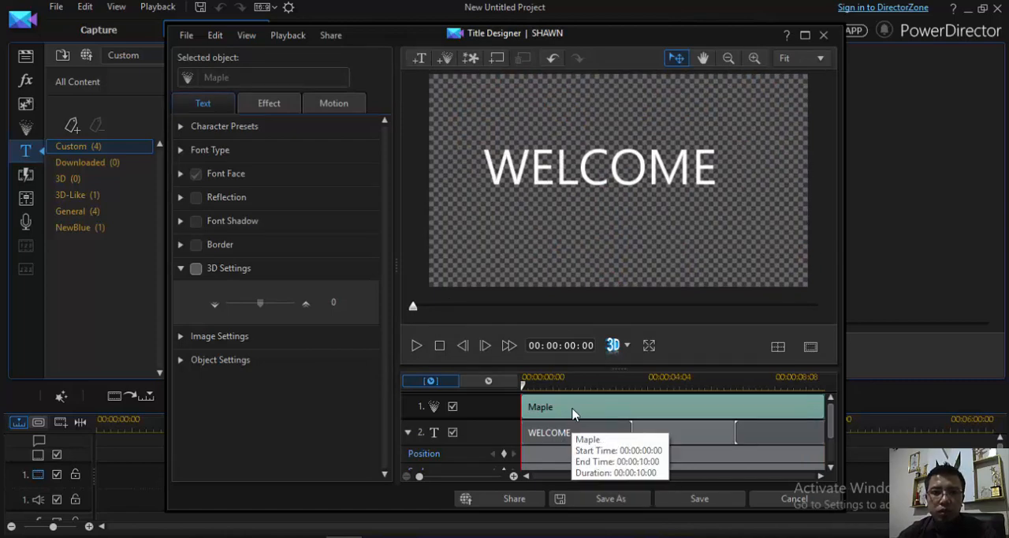
pyautogui.click(182, 361)
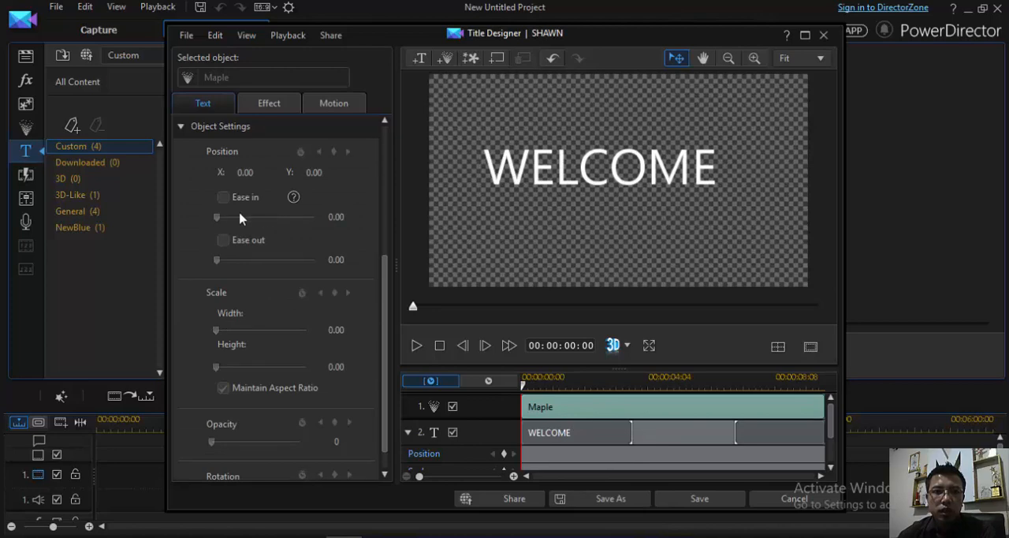
pyautogui.click(181, 130)
pyautogui.click(181, 338)
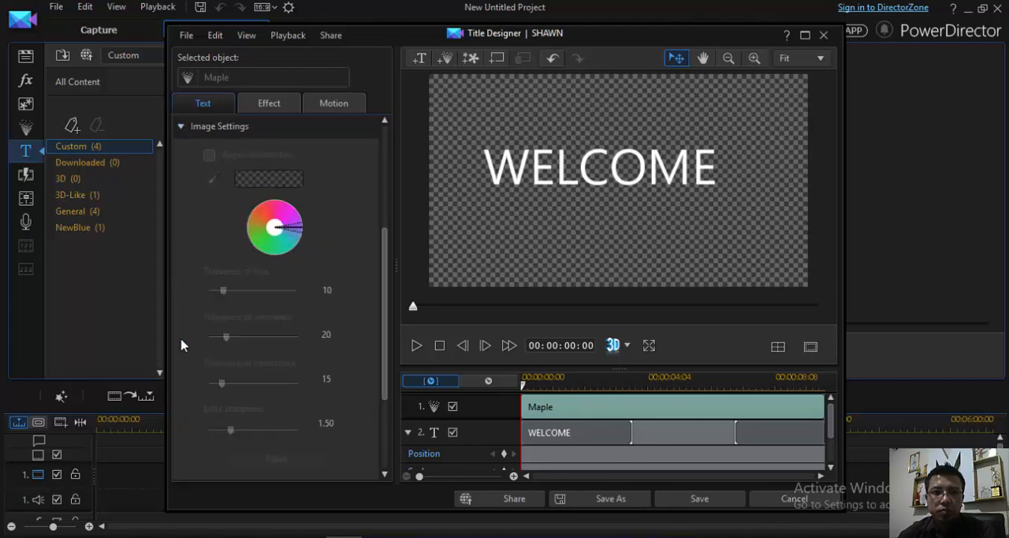
pyautogui.click(181, 131)
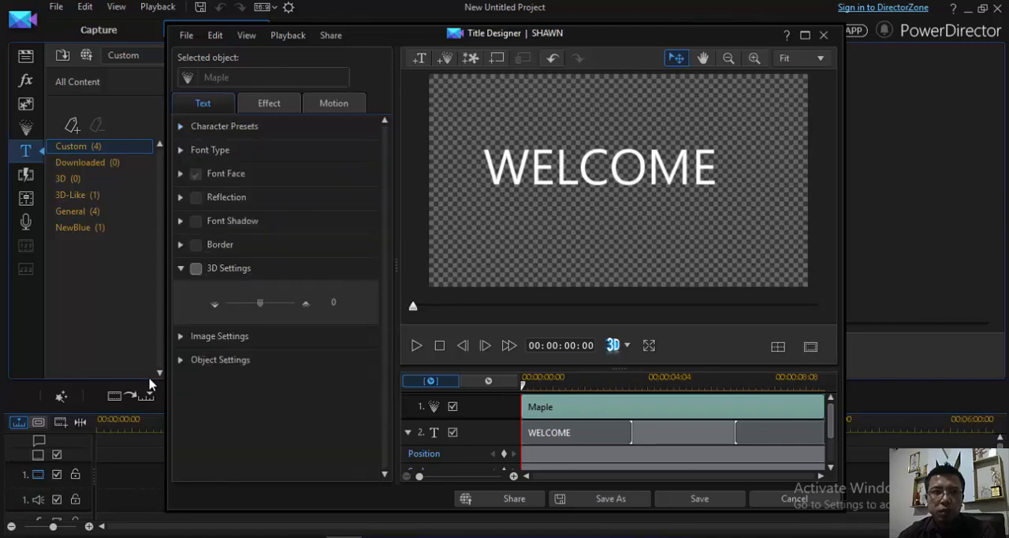
pyautogui.click(179, 361)
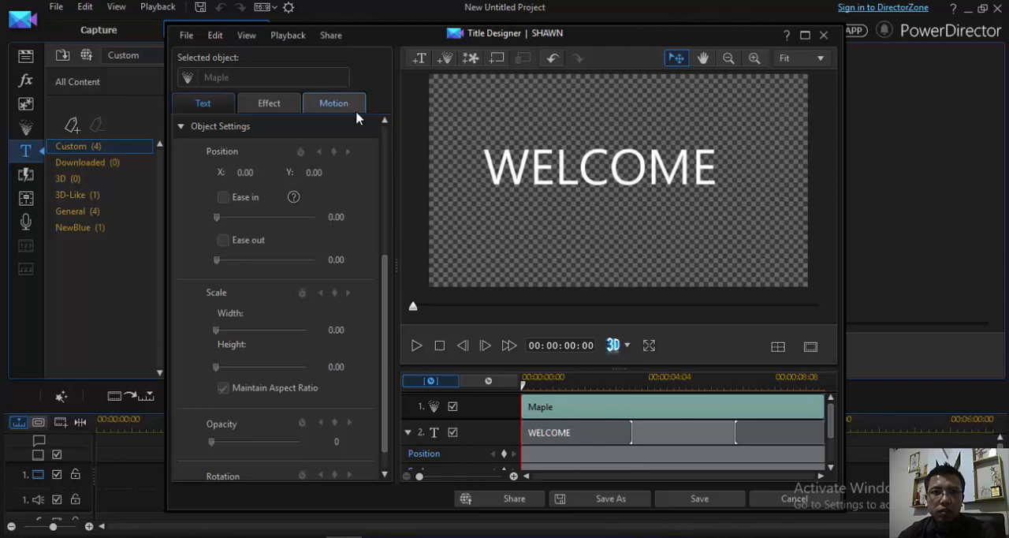
# - Look at the image insertion dialog without choosing a file, and save the WELCOME title with its Maple particle
pyautogui.click(469, 60)
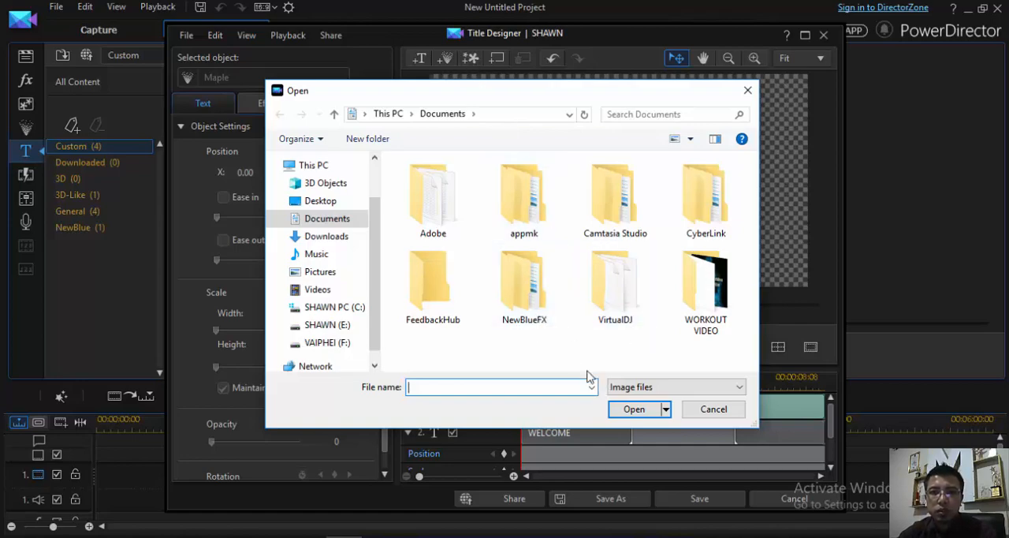
pyautogui.click(713, 409)
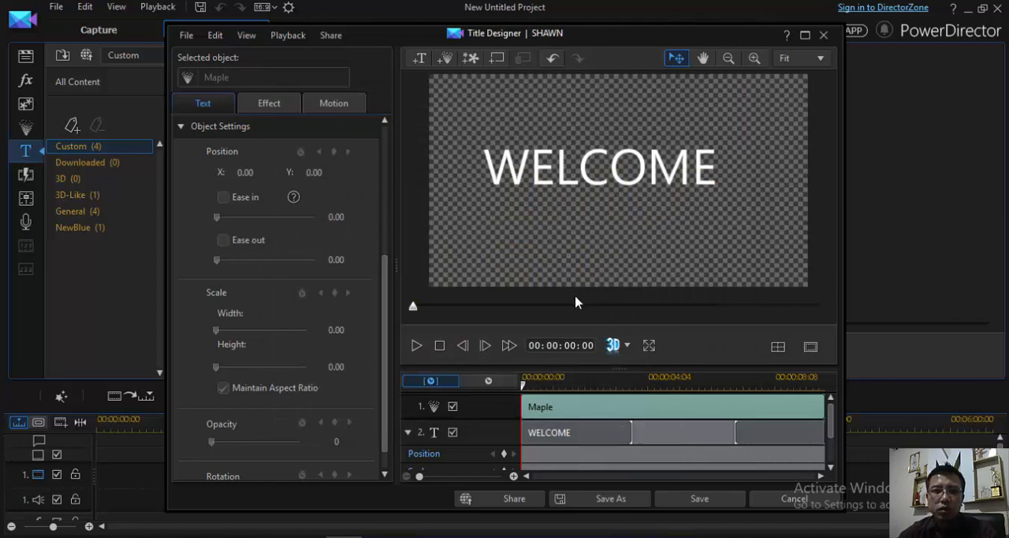
pyautogui.click(700, 500)
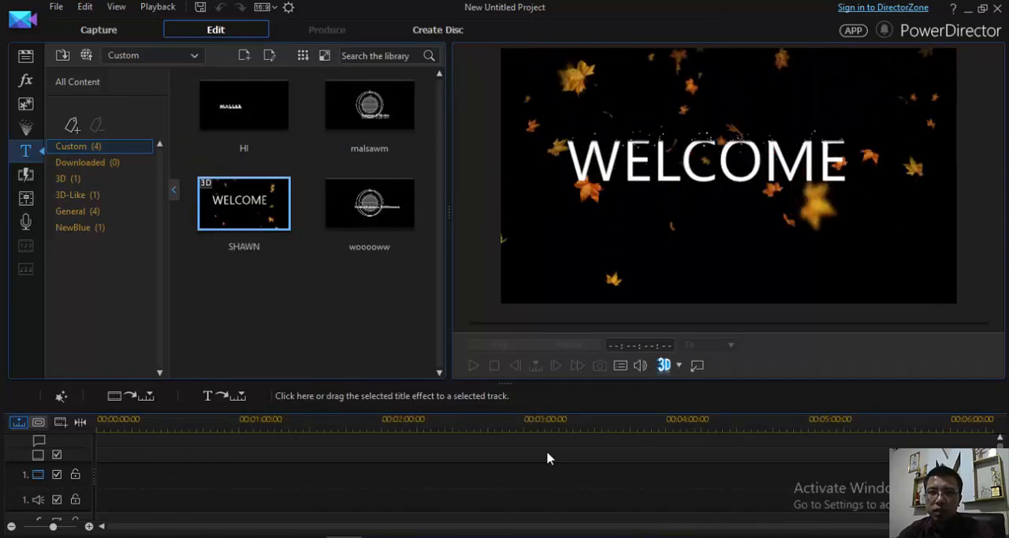
# - Undock the preview into its own window, view the title maximized, and place the restored window beside the library
pyautogui.click(697, 367)
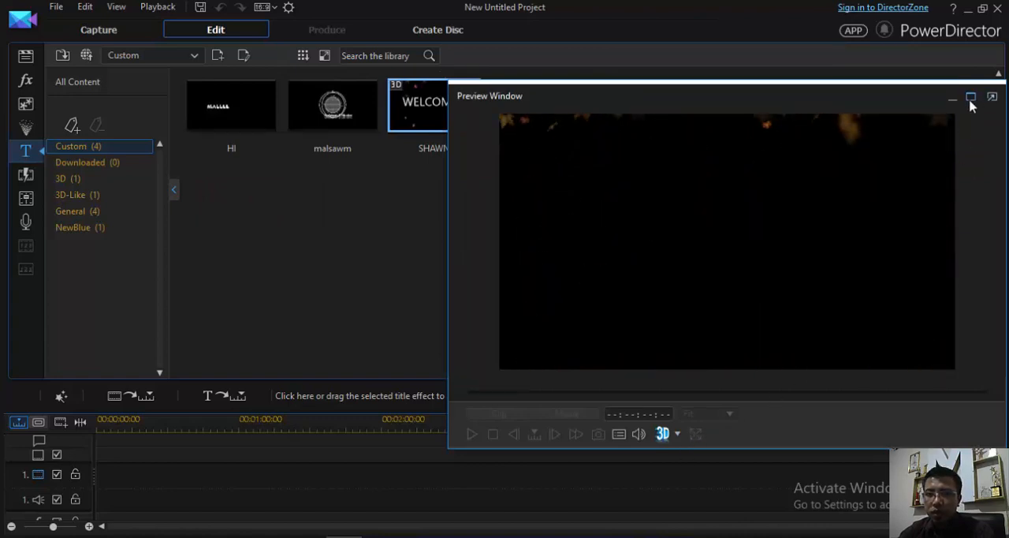
pyautogui.moveTo(758, 94); pyautogui.dragTo(506, 54)
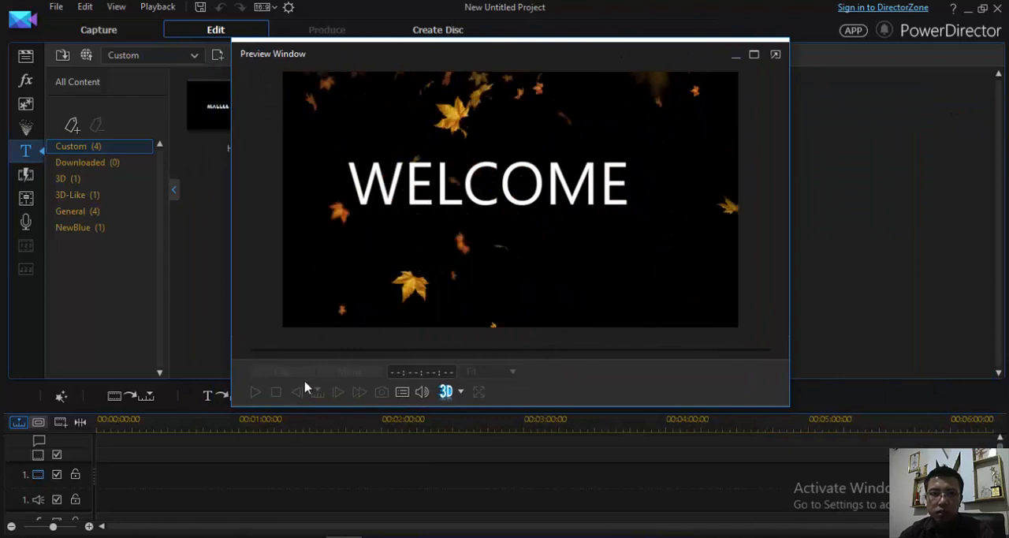
pyautogui.click(753, 54)
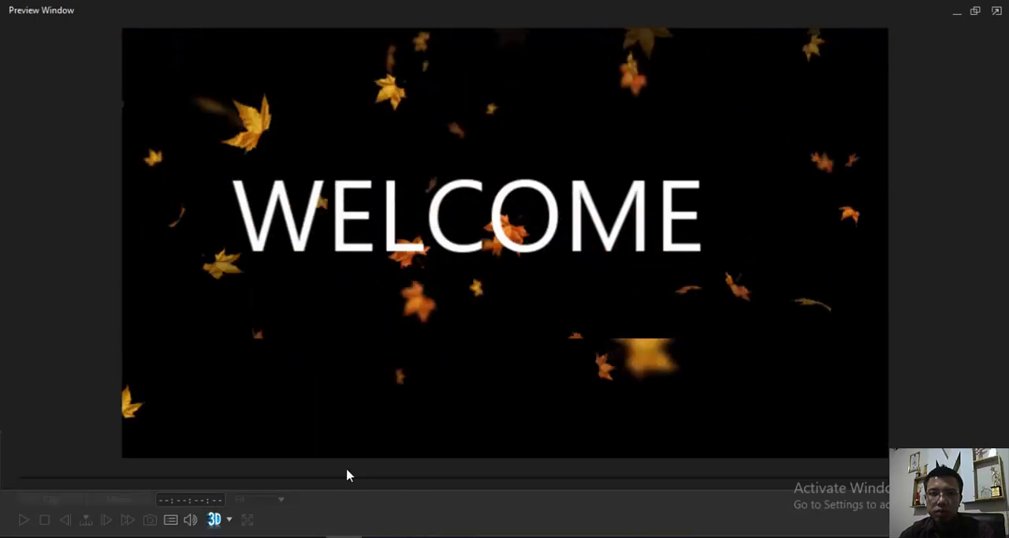
pyautogui.click(977, 12)
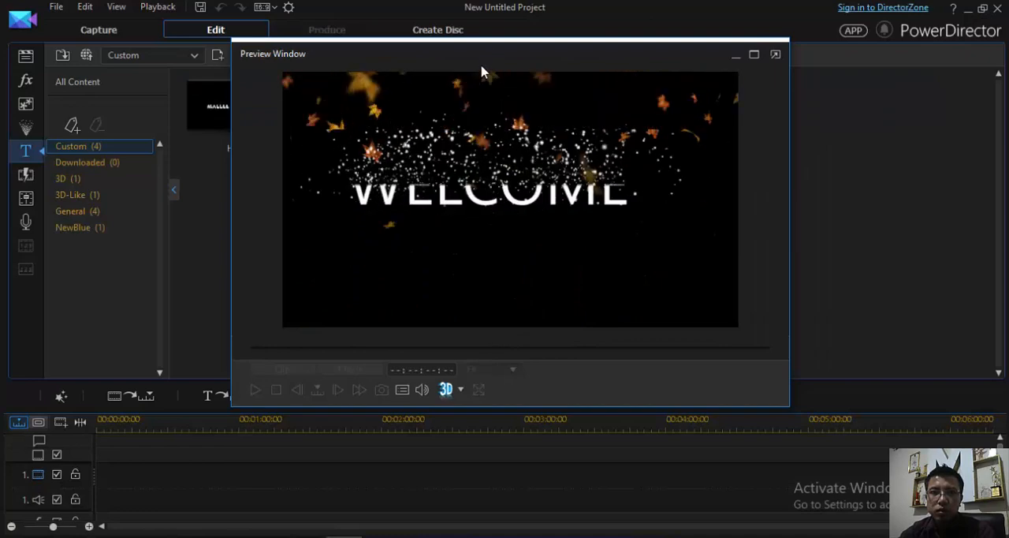
pyautogui.moveTo(480, 57); pyautogui.dragTo(728, 37)
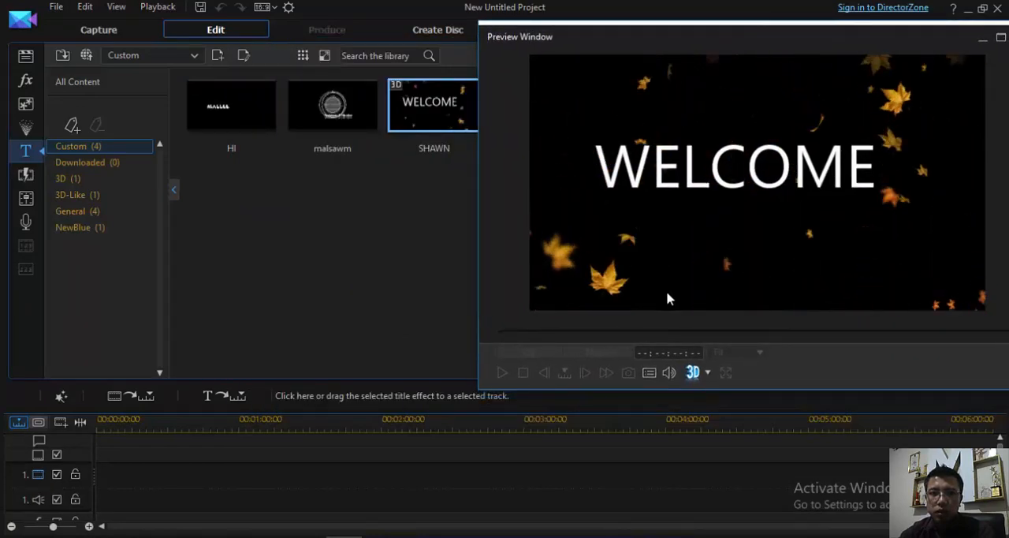
# - Add the custom WELCOME title to the start of video track 1 and play it at full screen
pyautogui.moveTo(434, 119); pyautogui.dragTo(101, 482)
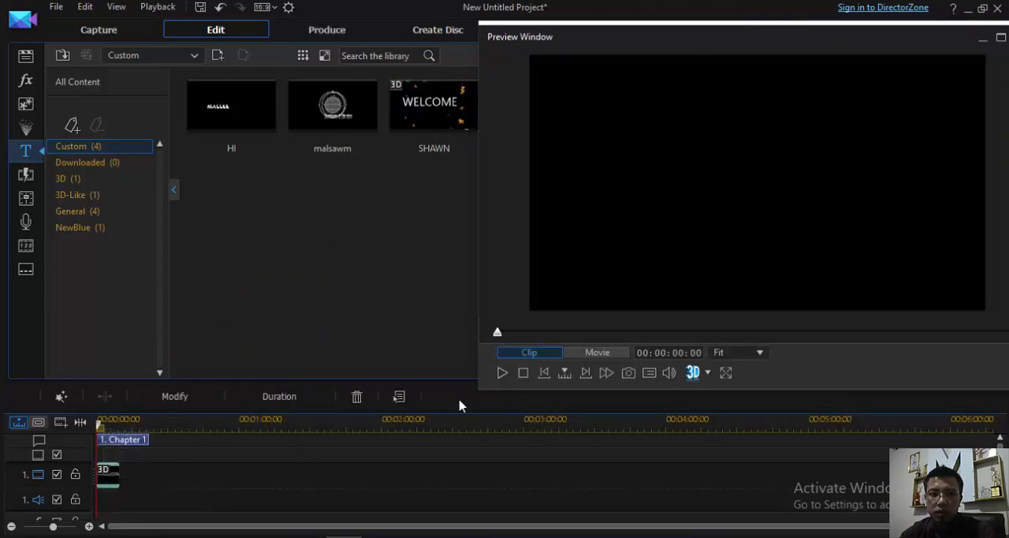
pyautogui.click(726, 373)
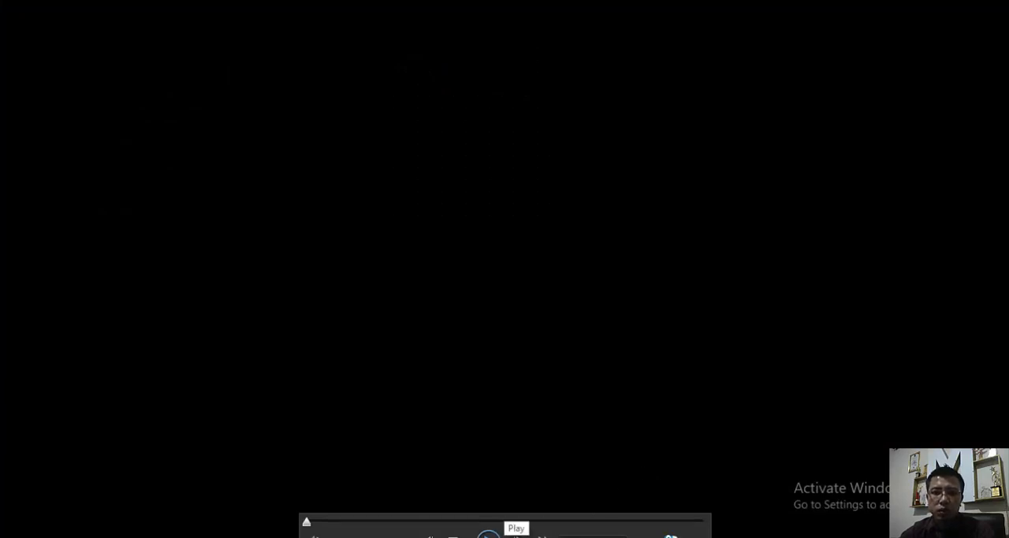
pyautogui.click(489, 535)
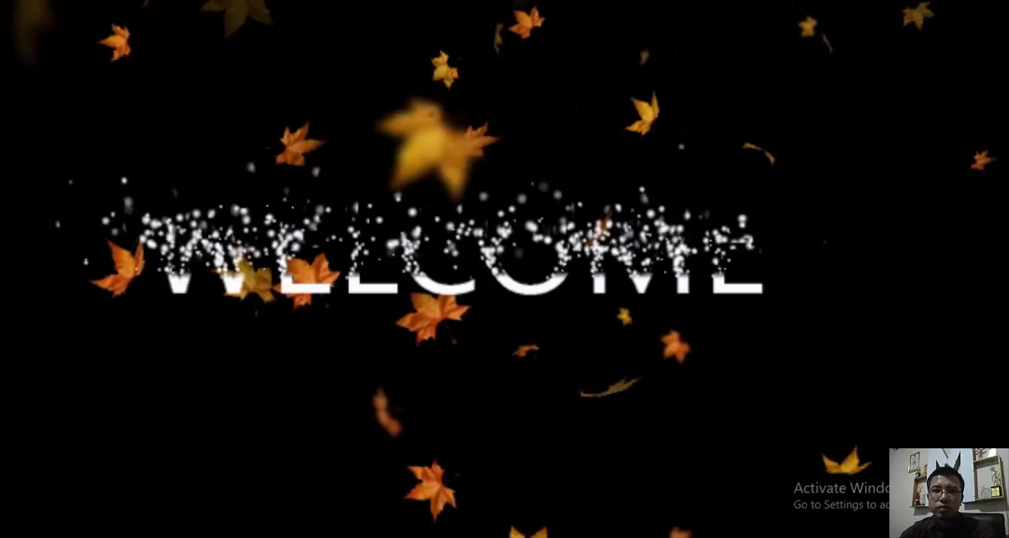
pyautogui.moveTo(572, 266)
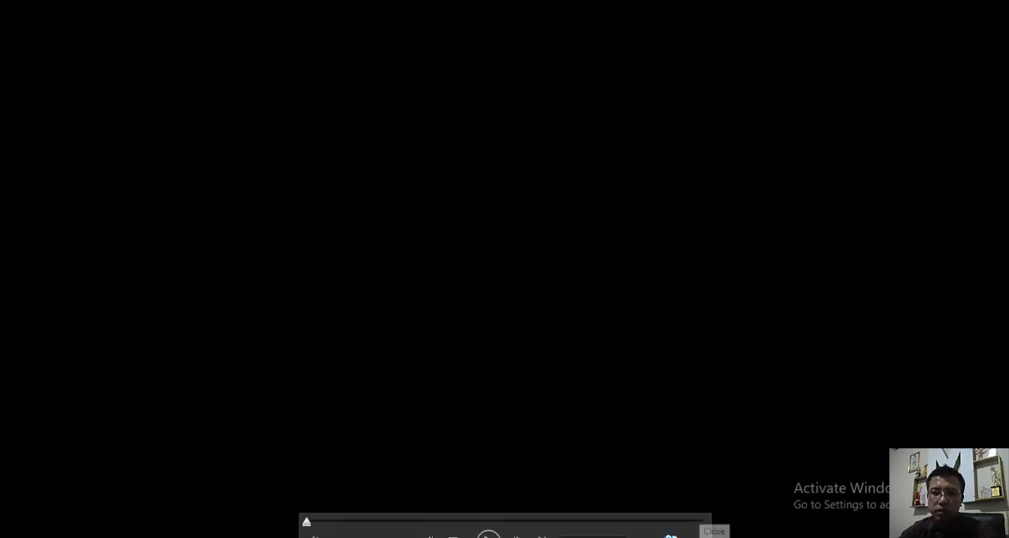
pyautogui.click(700, 533)
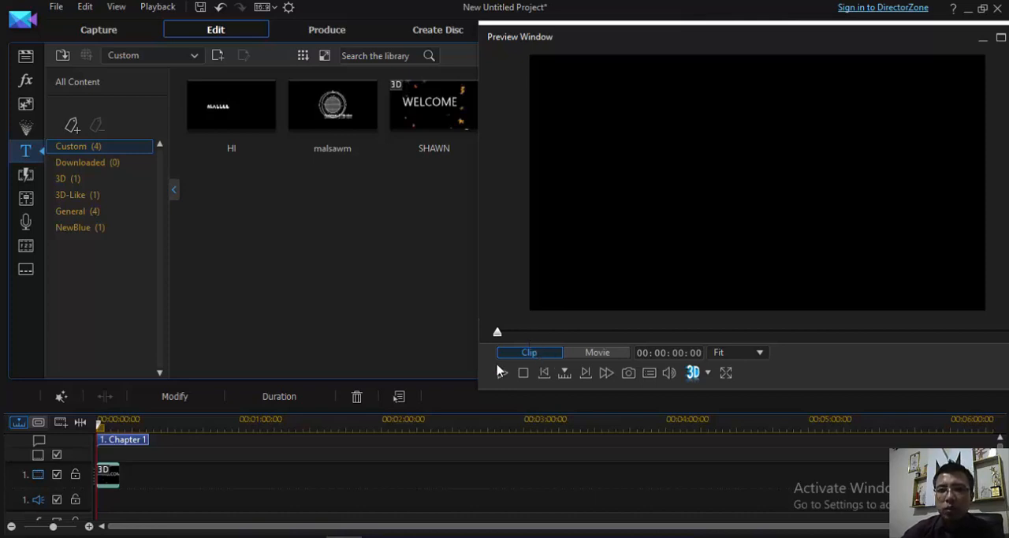
# - Extend the WELCOME title clip on track 1 to a duration of about 00:03:25:07
pyautogui.click(118, 479)
pyautogui.moveTo(432, 478); pyautogui.dragTo(584, 484)
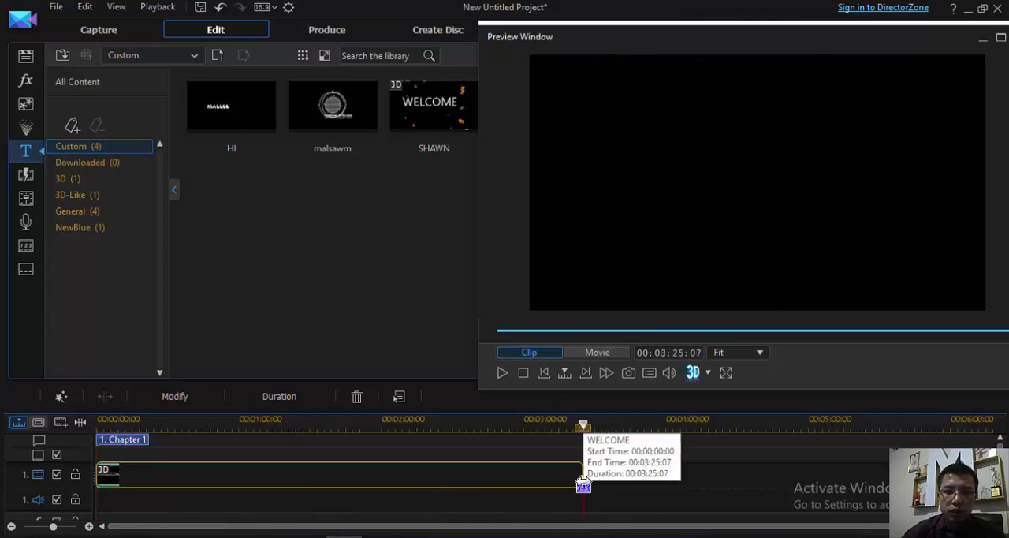
# - Play the timeline movie from the start to check the extended WELCOME title, and pause it at about 23 seconds
pyautogui.click(503, 375)
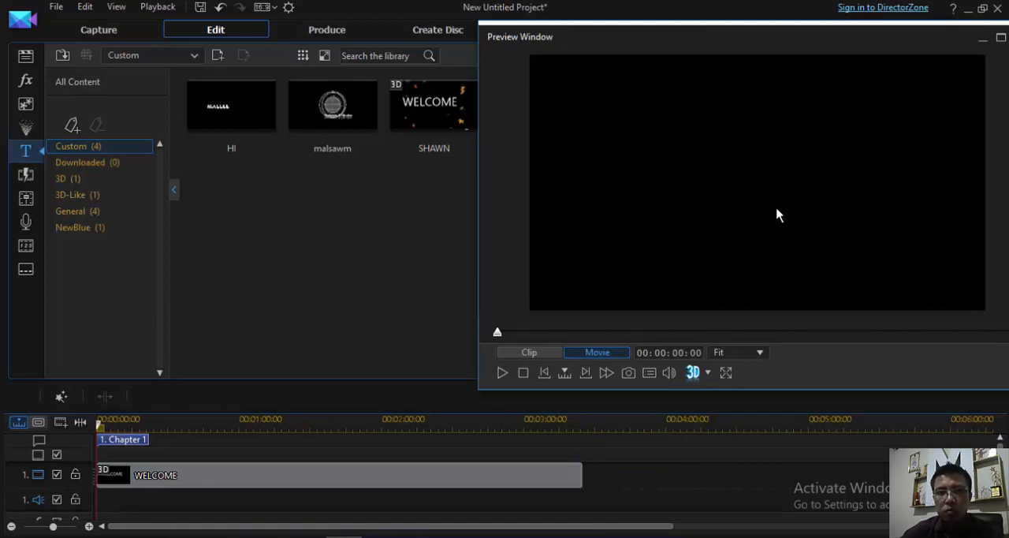
pyautogui.click(502, 374)
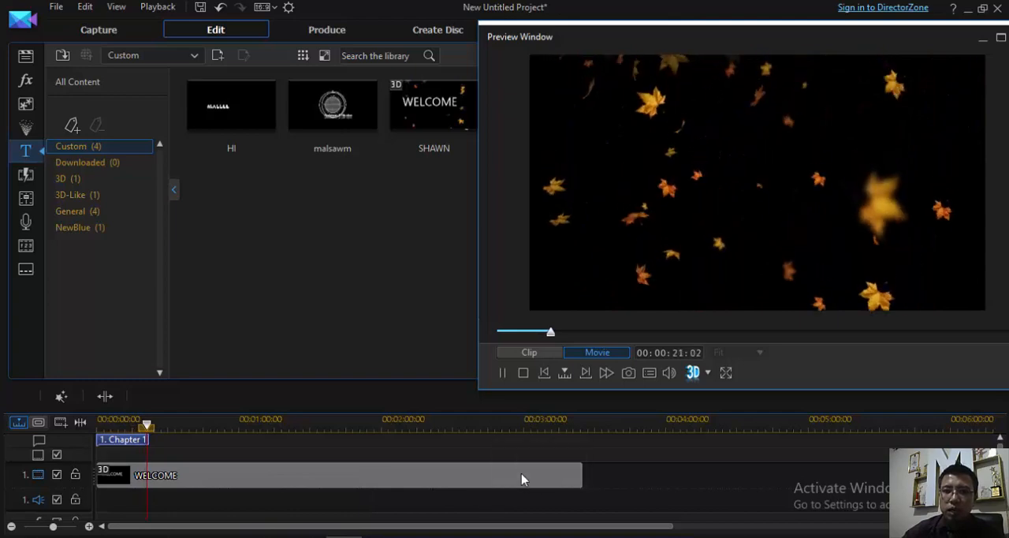
pyautogui.click(504, 375)
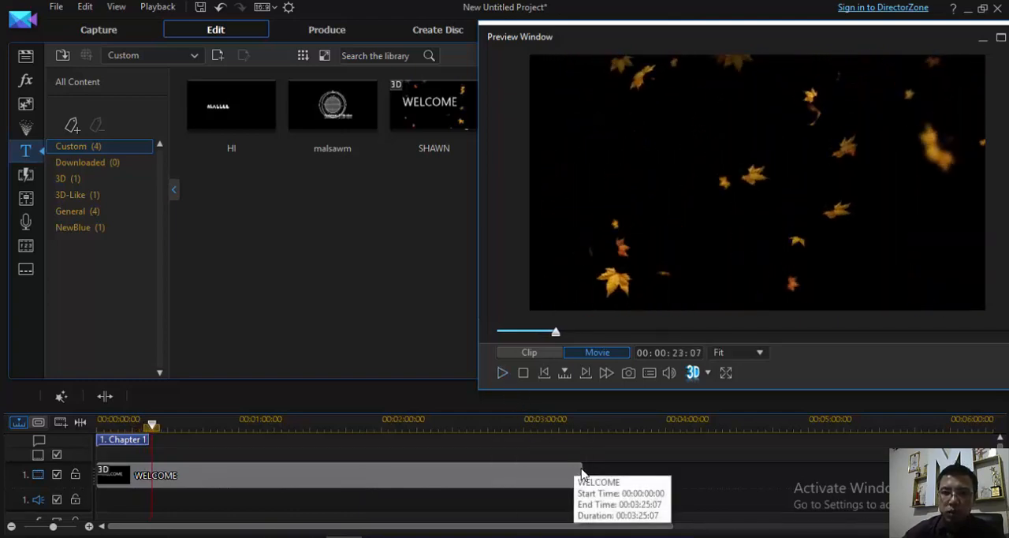
# - Trim the end of the WELCOME clip on track 1 to about 00:00:38:17, and set the seconds of its duration to 20
pyautogui.click(582, 474)
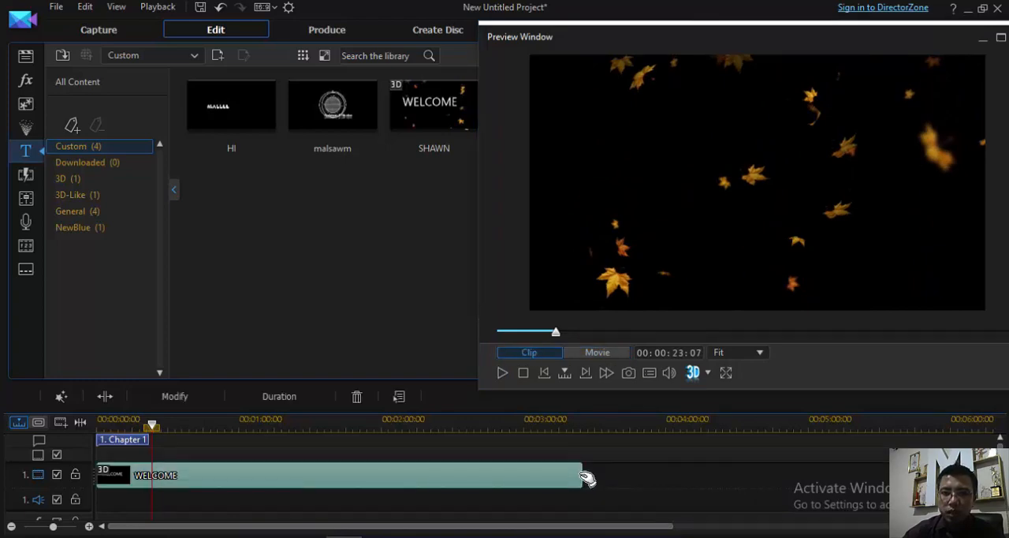
pyautogui.moveTo(579, 474); pyautogui.dragTo(188, 438)
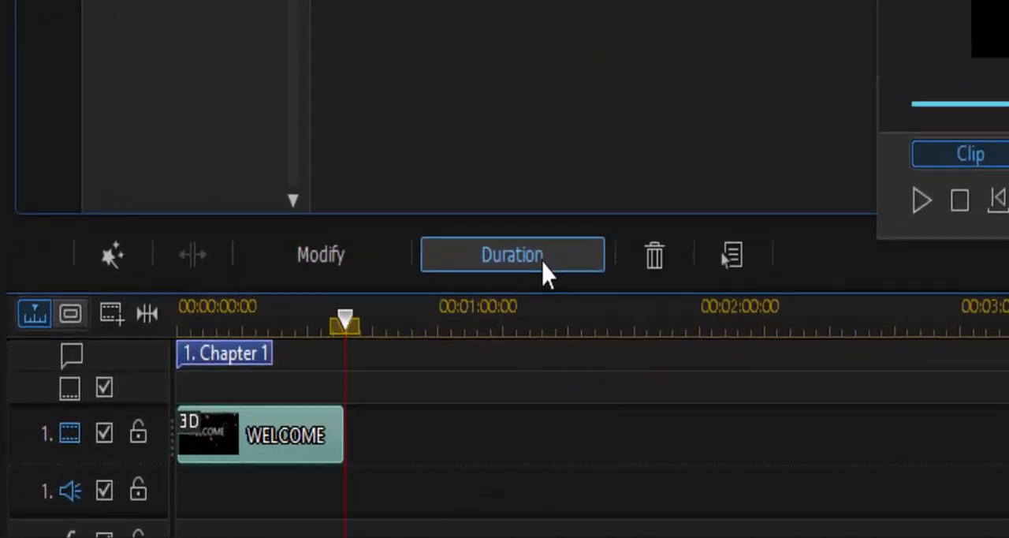
pyautogui.click(681, 189)
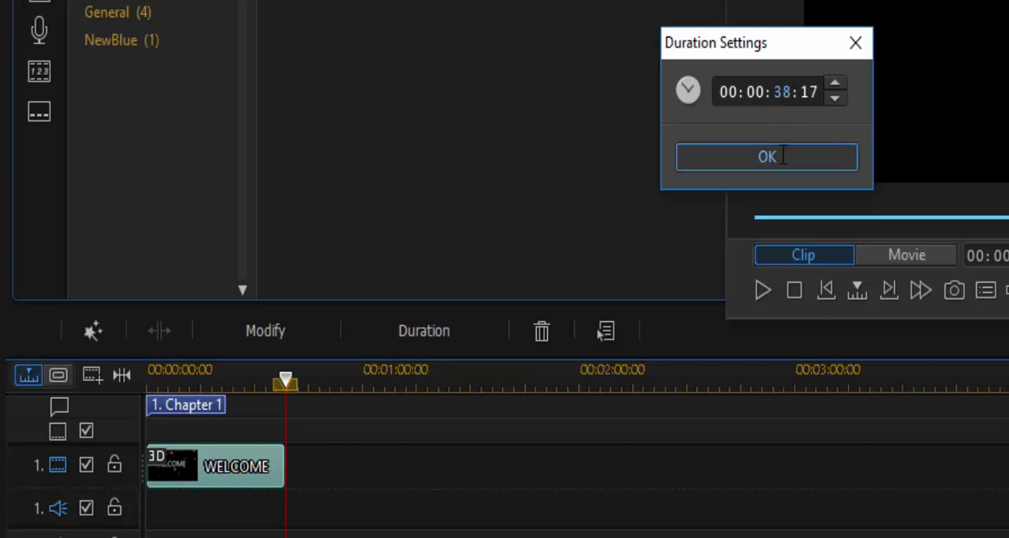
pyautogui.write('20')
pyautogui.click(788, 158)
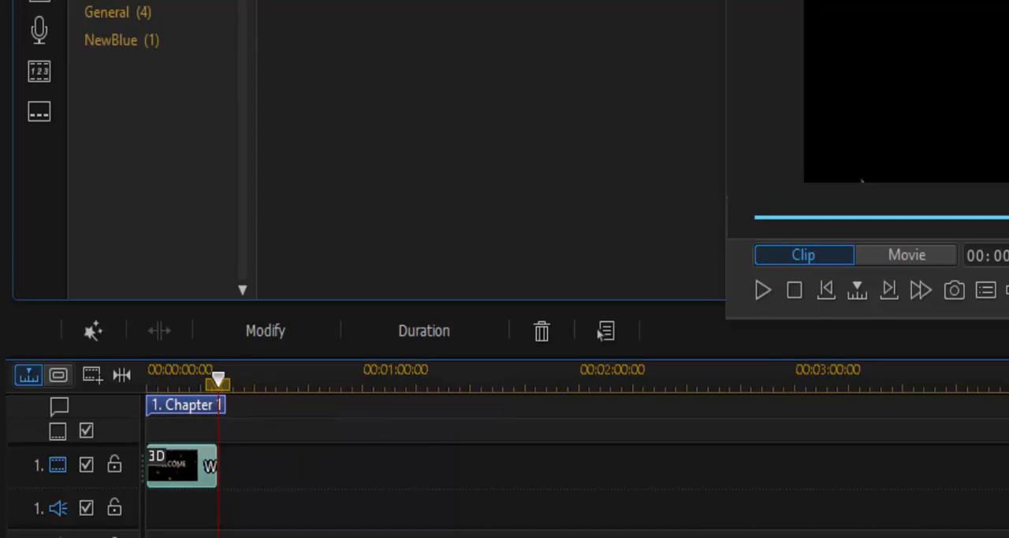
pyautogui.click(193, 479)
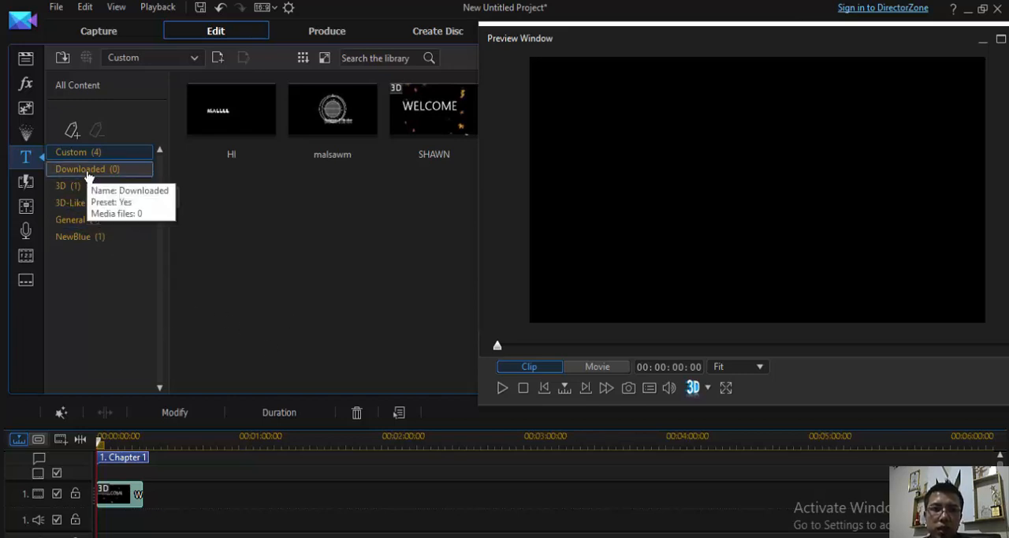
# - Browse the General, NewBlue, 3D-Like and Downloaded title categories in the library
pyautogui.click(67, 220)
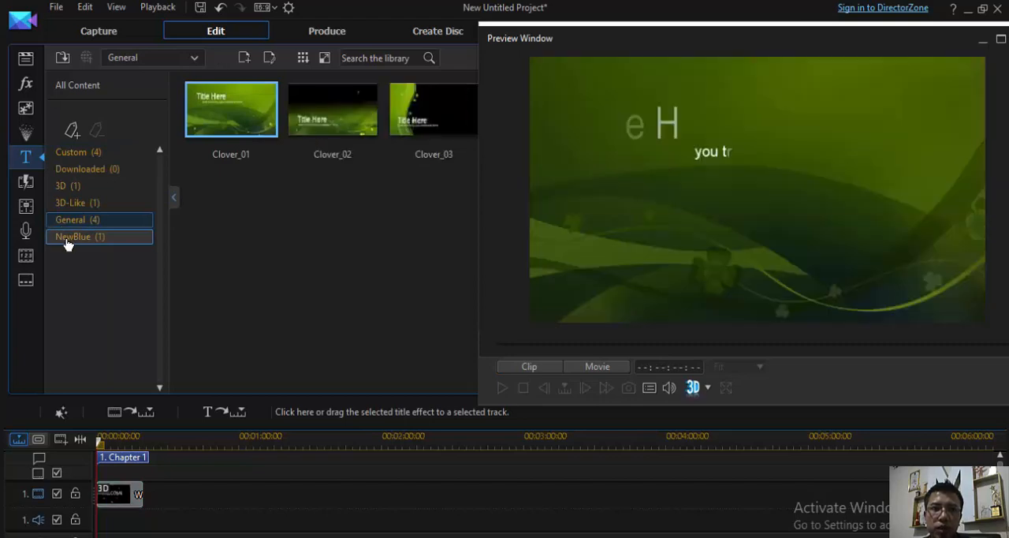
pyautogui.click(67, 237)
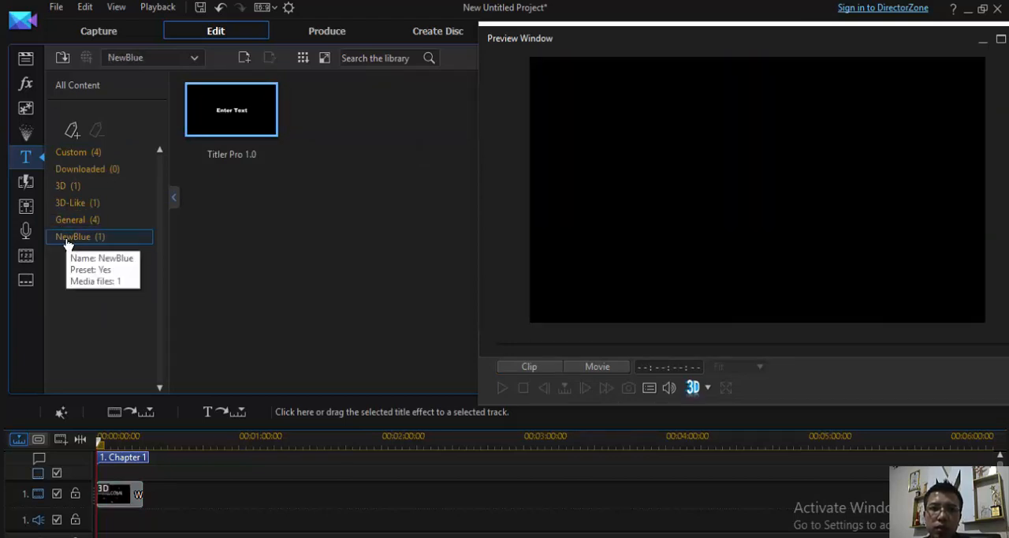
pyautogui.click(75, 203)
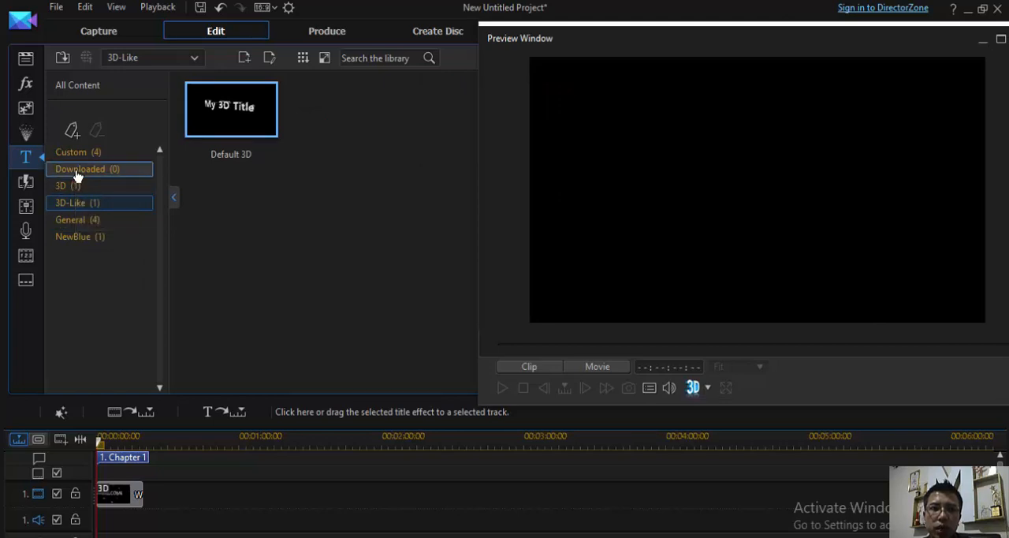
pyautogui.click(77, 170)
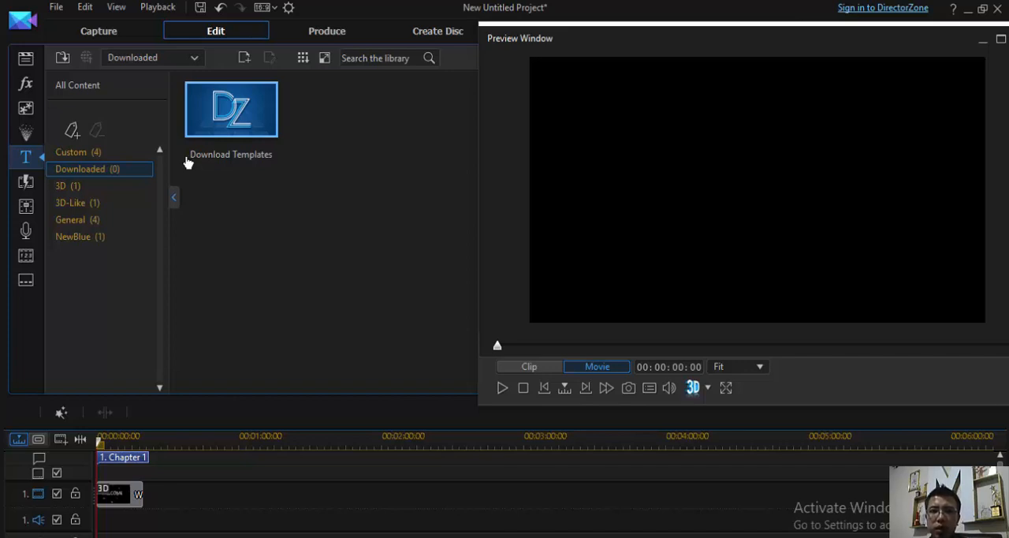
# - Move the floating preview window away from the screen edge and dock it back beside the library
pyautogui.moveTo(764, 41); pyautogui.dragTo(646, 55)
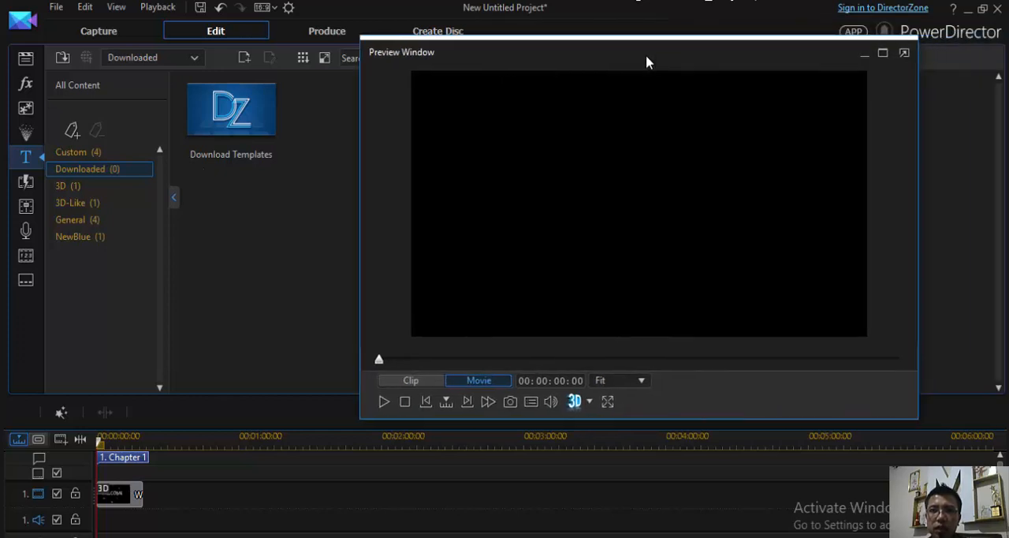
pyautogui.click(903, 53)
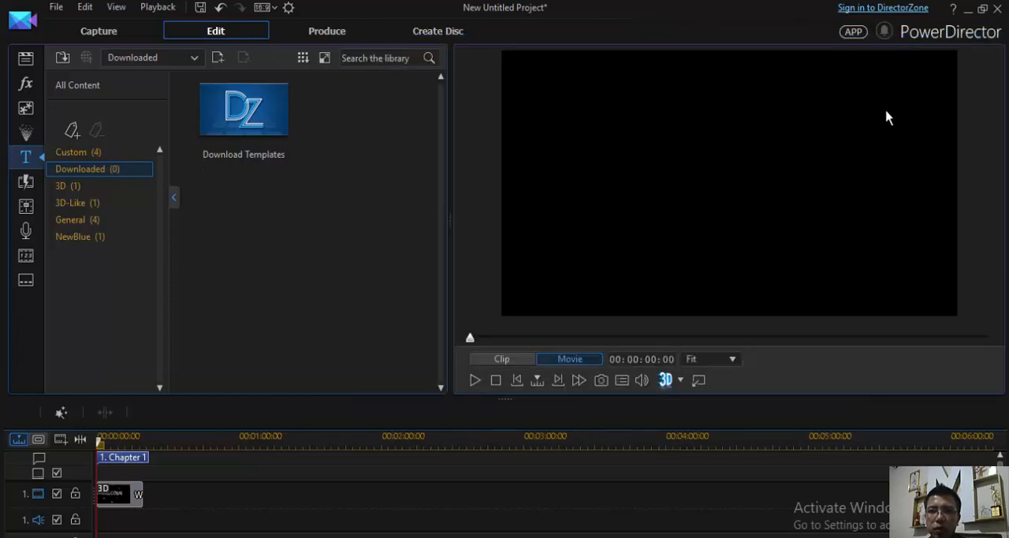